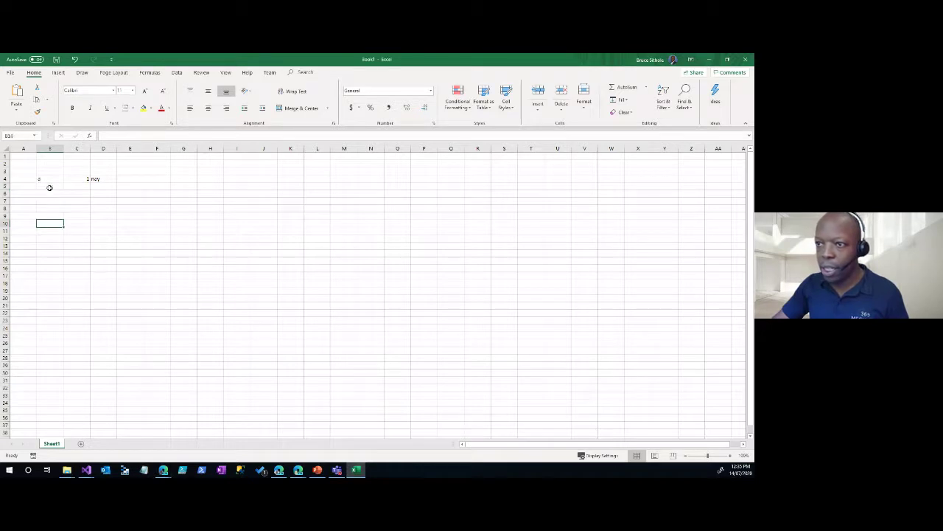
- Enlarge the font of the cells around row 4 and widen column B
left_click(133, 90)
left_click(122, 196)
left_click(269, 303)
left_click_drag(63, 148, 191, 148)
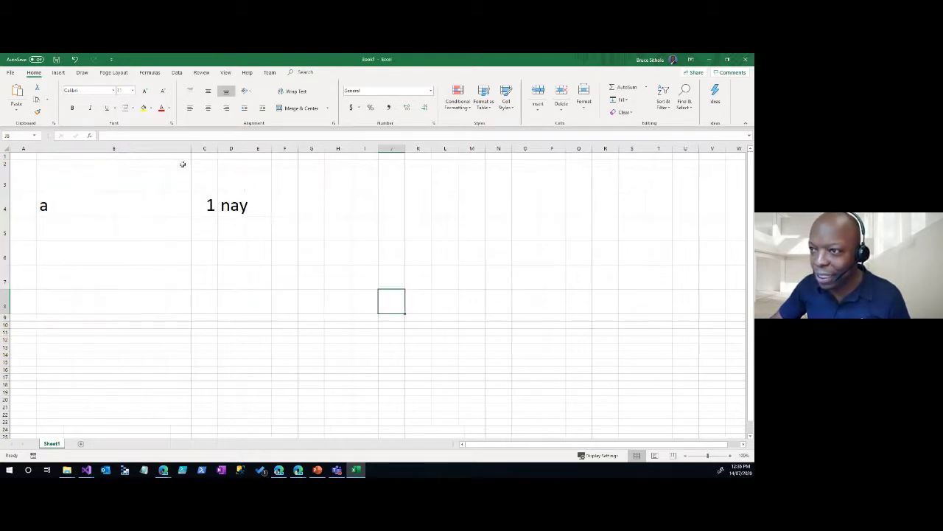
- Expand the formula bar to several lines and zoom the worksheet to about 200%, with C4 selected
left_click(124, 214)
left_click(207, 204)
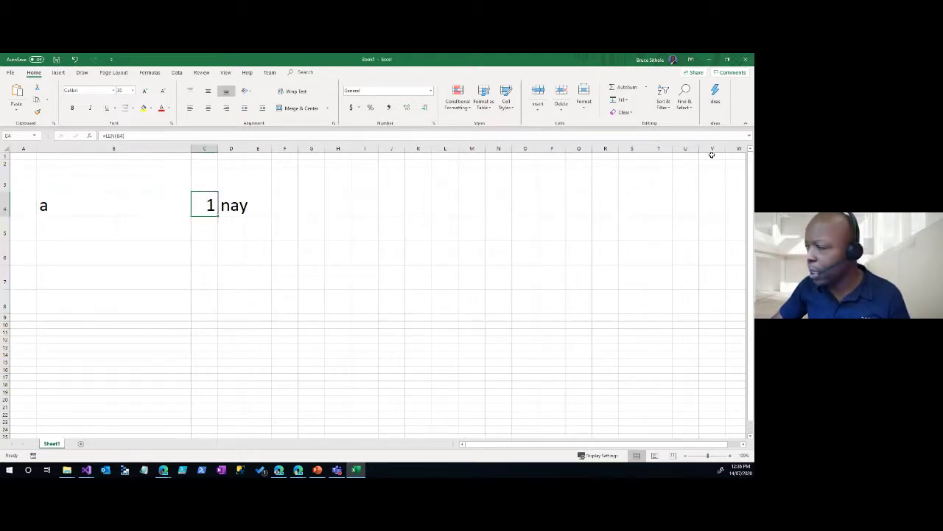
left_click(749, 135)
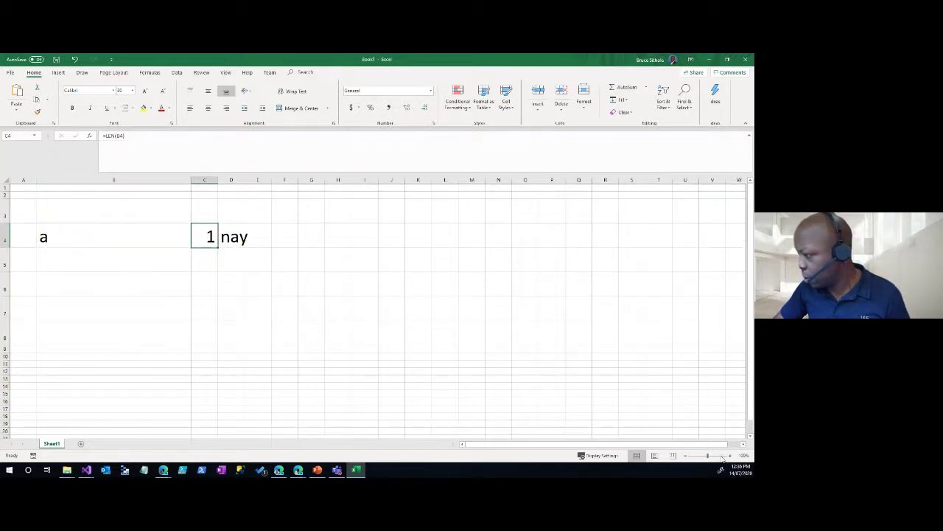
left_click_drag(709, 456, 715, 456)
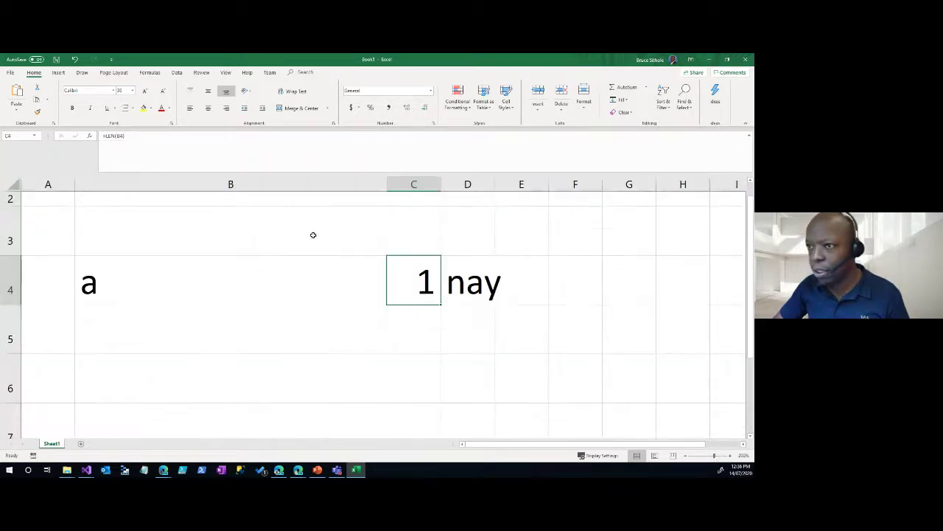
- Copy the formula text =LEN(B4) from C4 and enter it unchanged in C3
key("F2")
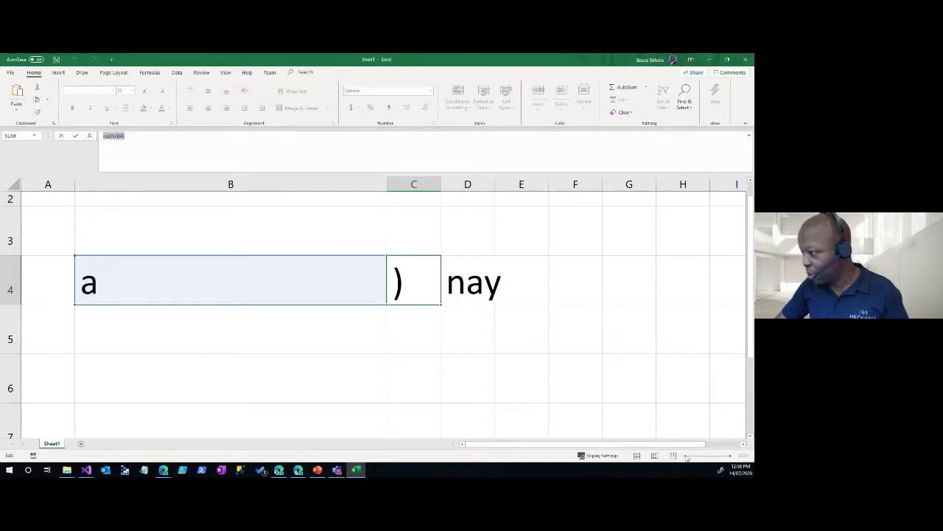
left_click(663, 413)
left_click(314, 228)
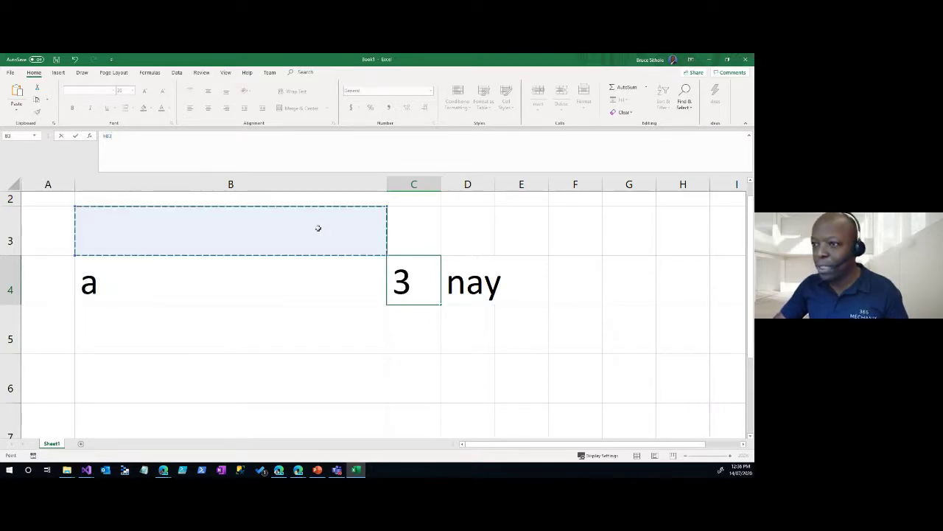
key("Escape")
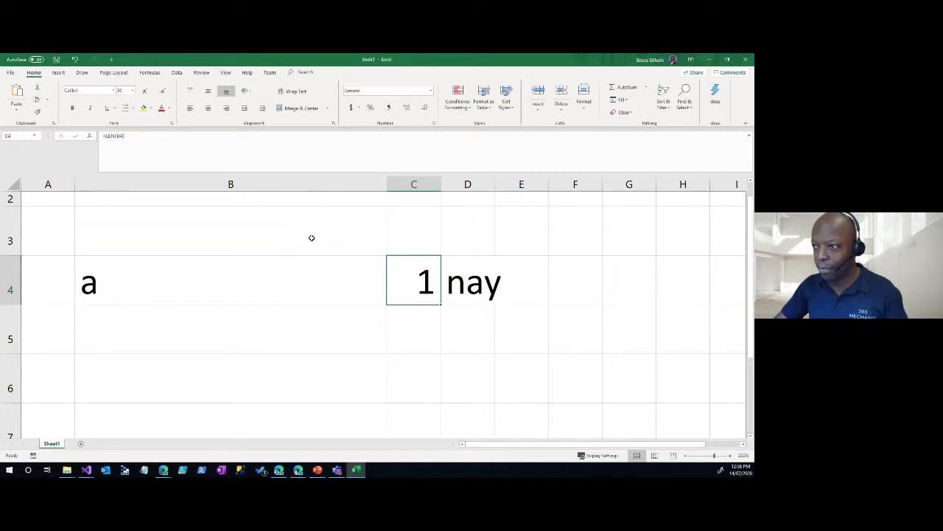
left_click(428, 223)
key("ctrl+v")
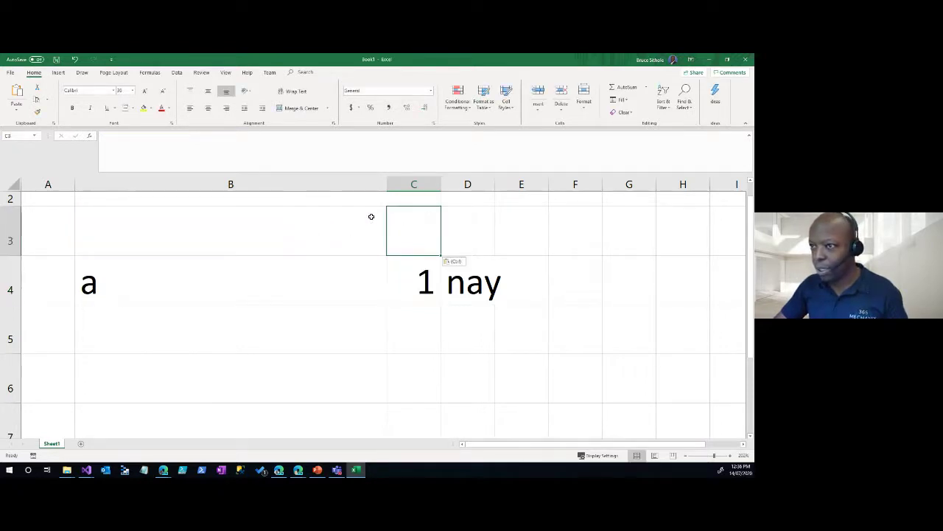
left_click(201, 155)
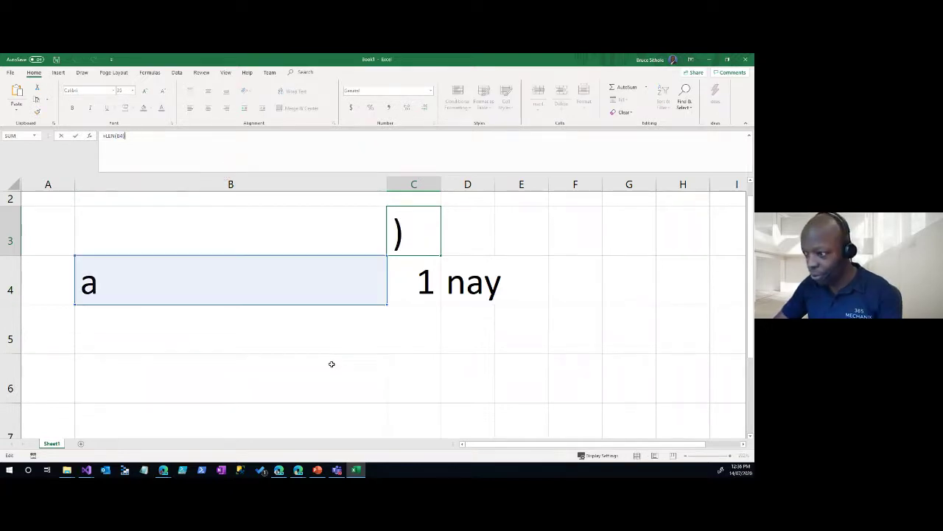
key("Escape")
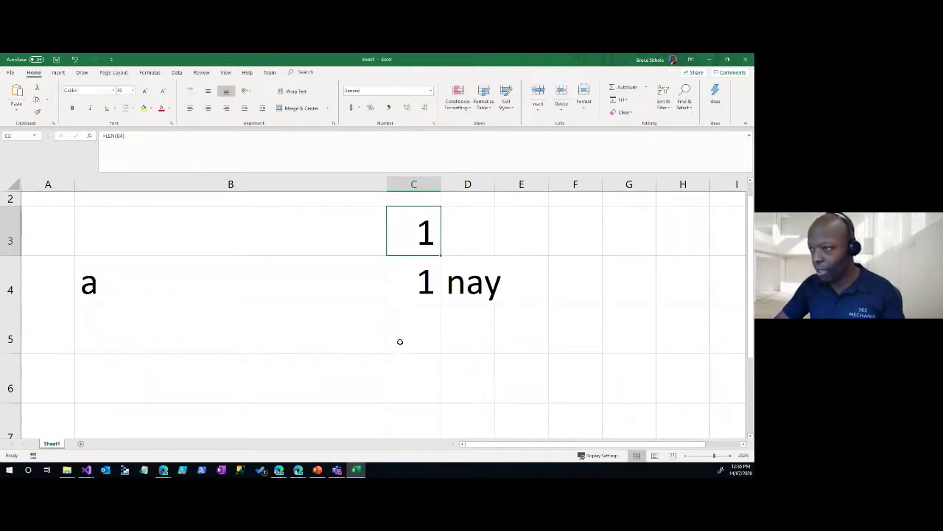
- Enter the length formula in C5 as plain text, LEN(B4), without the equals sign
left_click(400, 342)
left_click(125, 133)
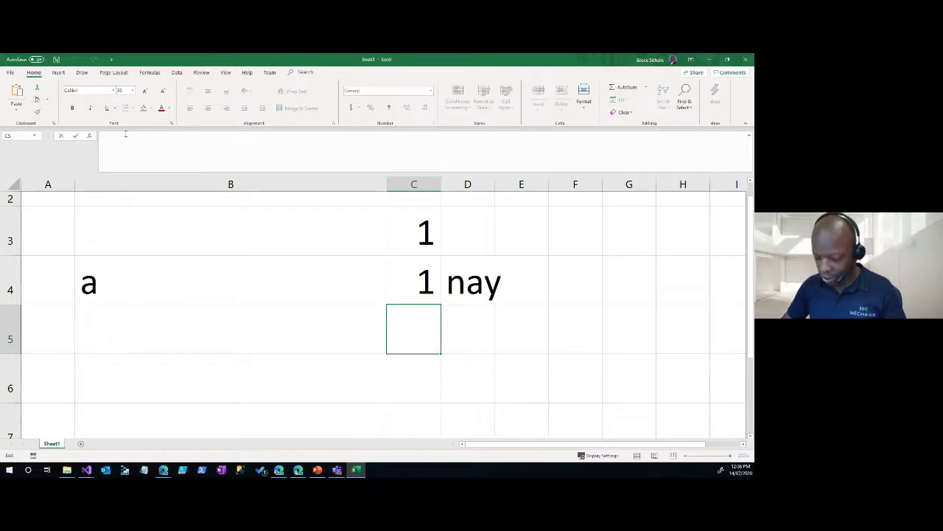
type("=LEN(B4)")
key("Home")
key("Delete")
key("ctrl+Return")
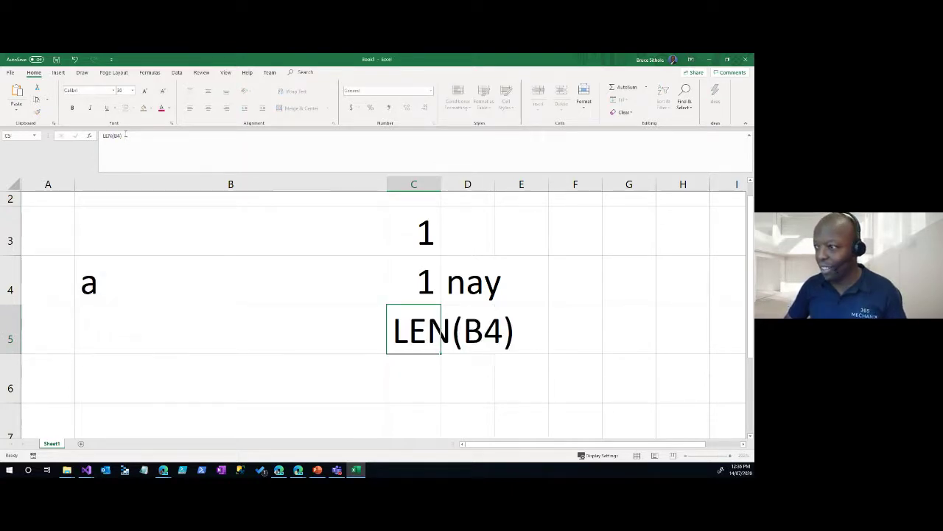
key("Return")
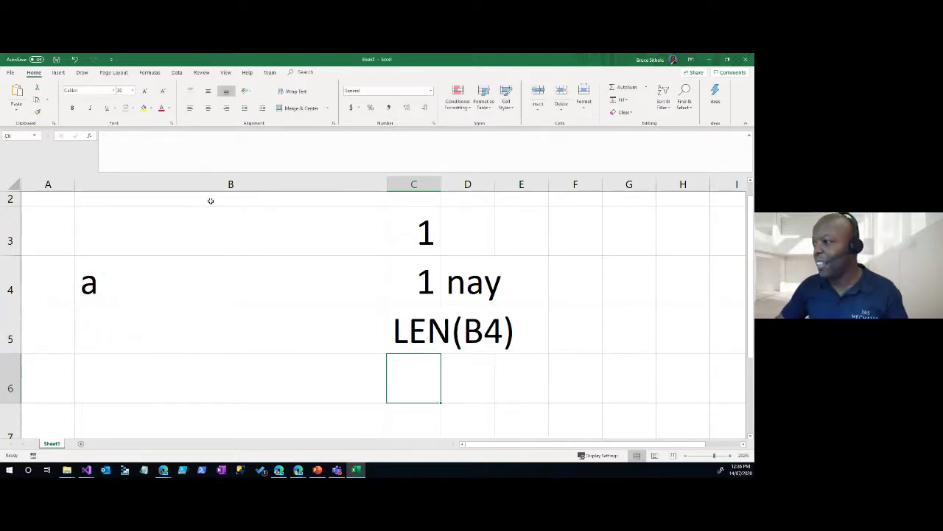
left_click(407, 329)
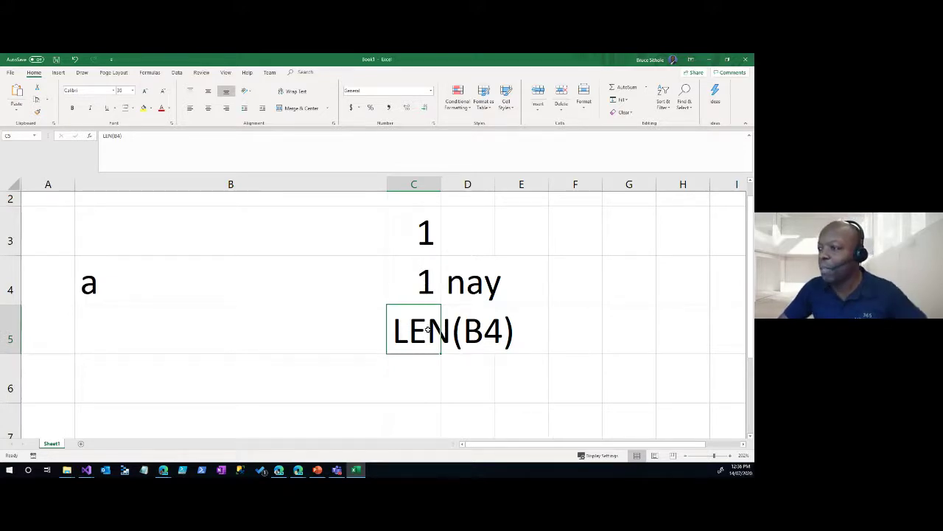
- Change the text in B4 to abc and select the length formula cell C4
left_click(222, 279)
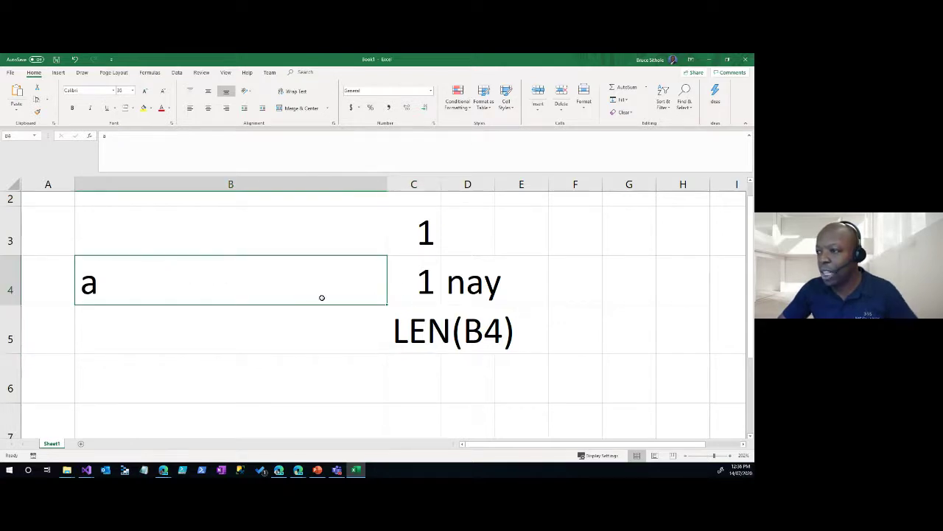
double_click(162, 283)
type("bc")
left_click(194, 338)
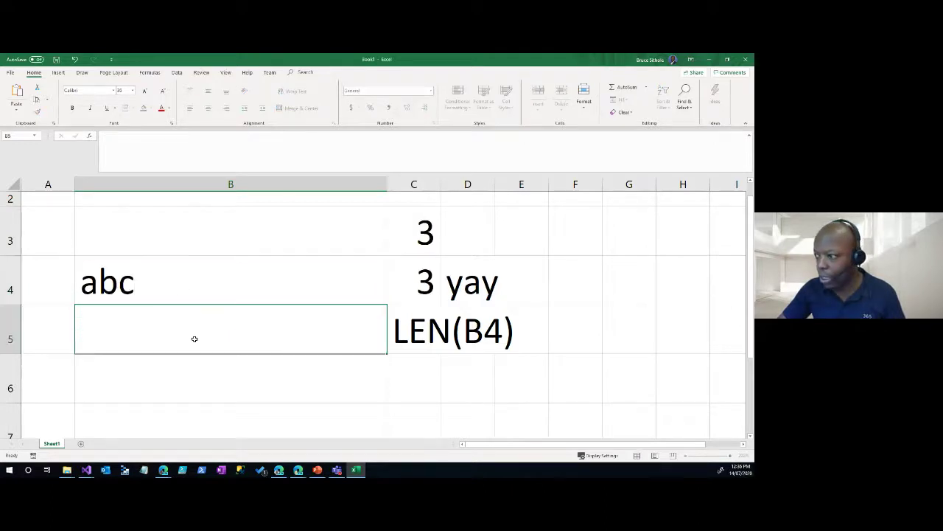
left_click(414, 286)
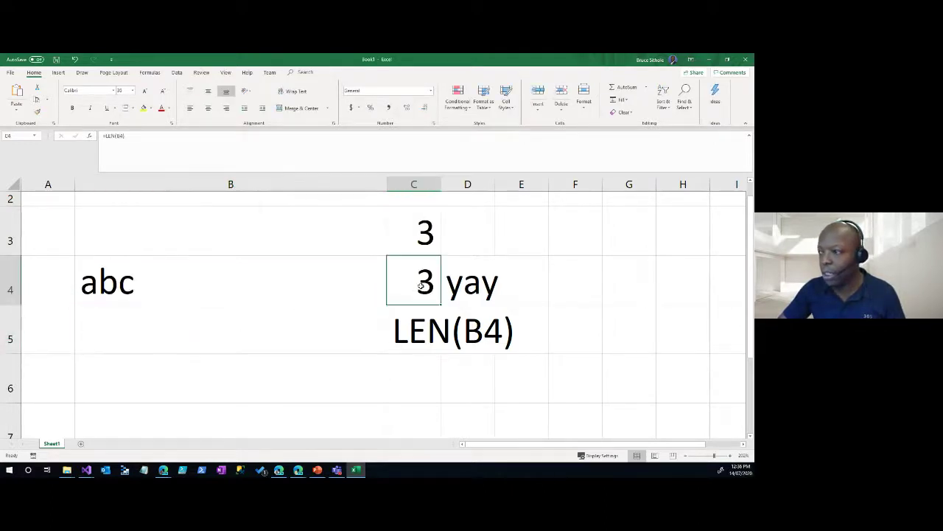
- Copy the IF formula from D4 and enter it in C6 as plain text, IF(C4>2,"yay","nay"), without the equals sign
left_click(458, 284)
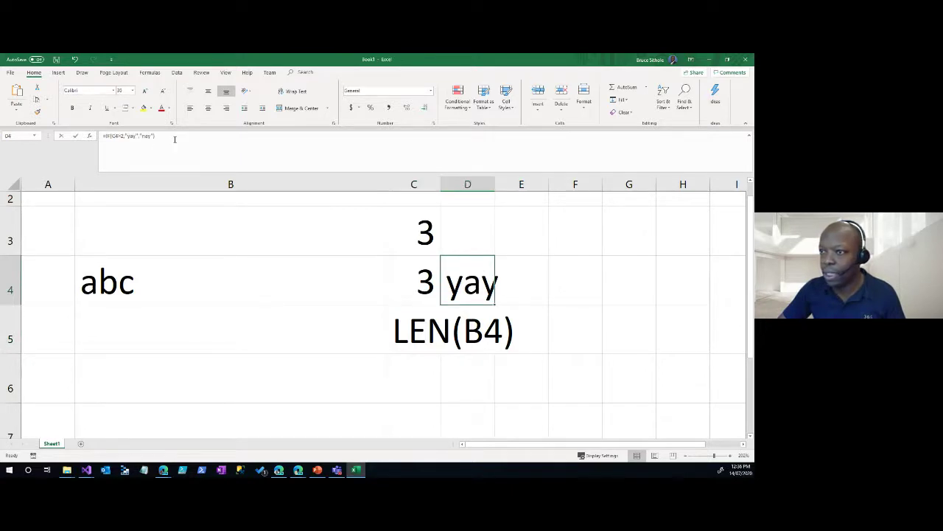
left_click_drag(175, 139, 111, 136)
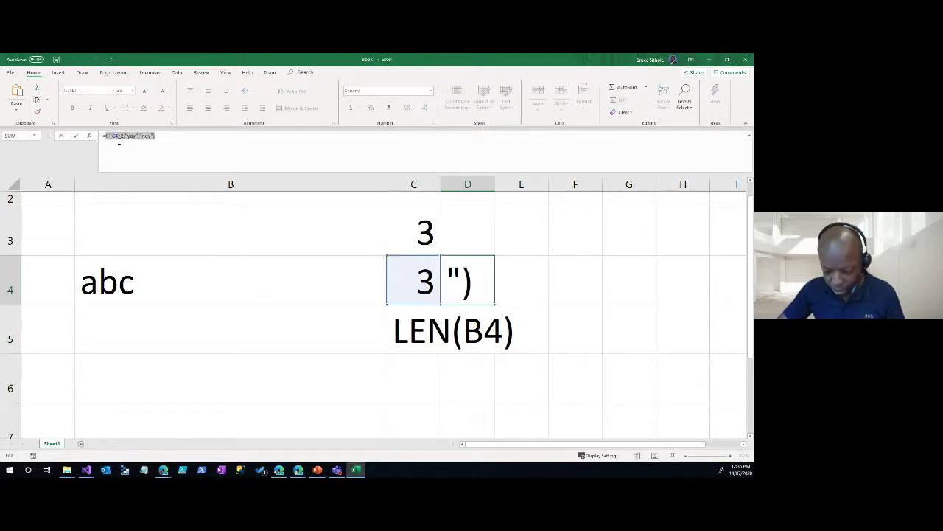
type("=")
left_click(421, 385)
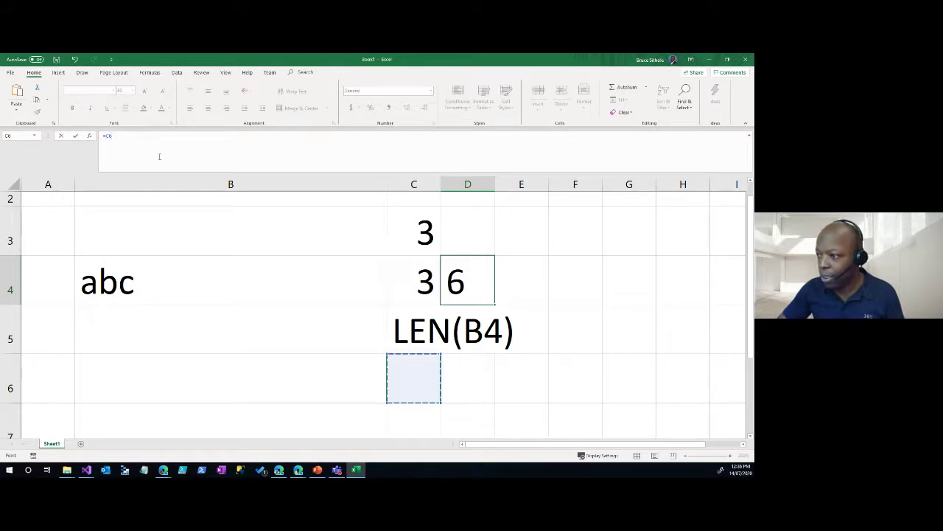
key("Escape")
left_click(401, 382)
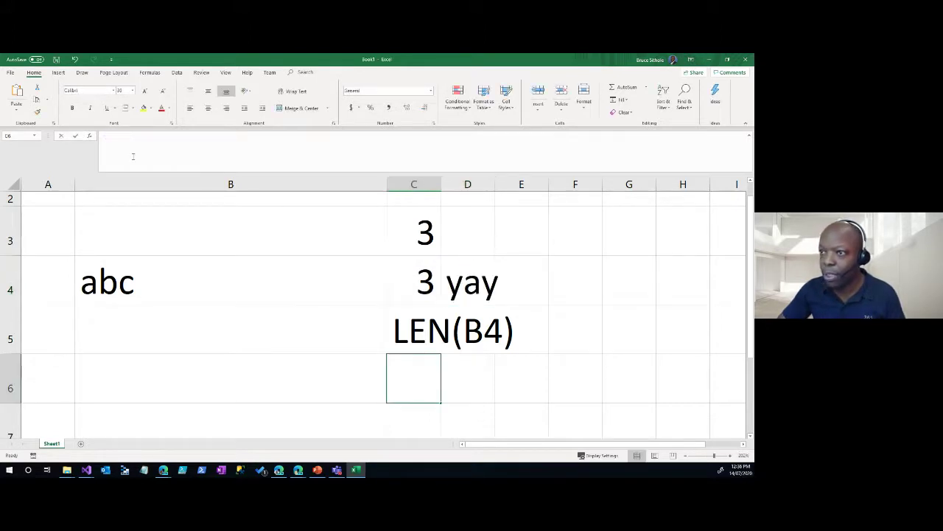
type("=IF(C4>2,\"yay\",\"nay\")")
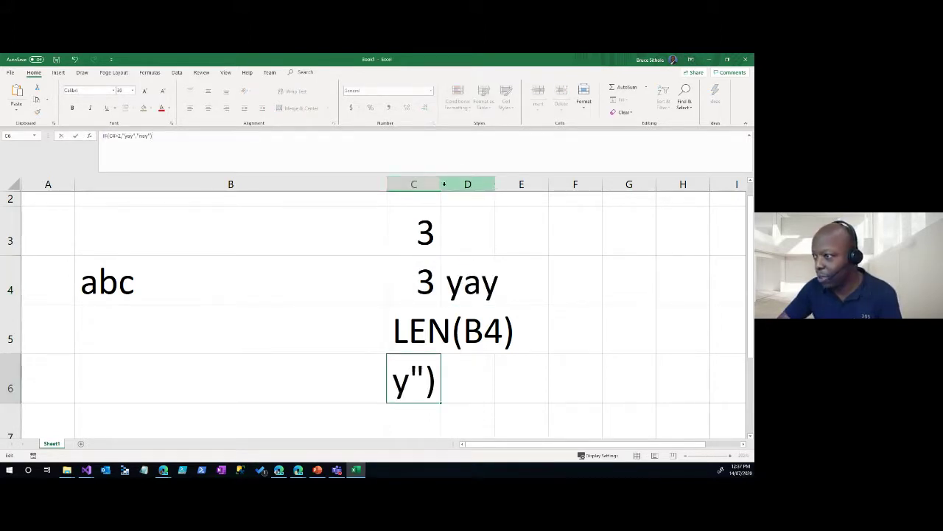
left_click(557, 362)
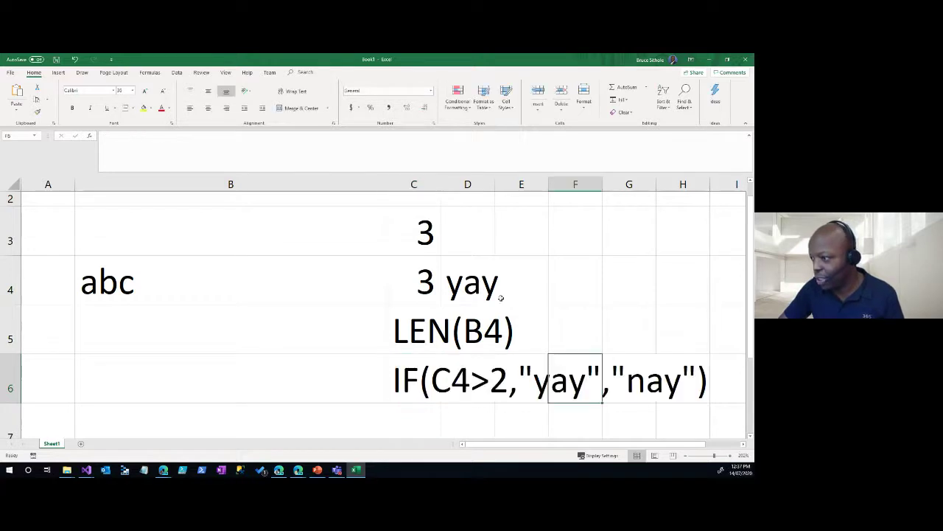
left_click(502, 375)
left_click(451, 394)
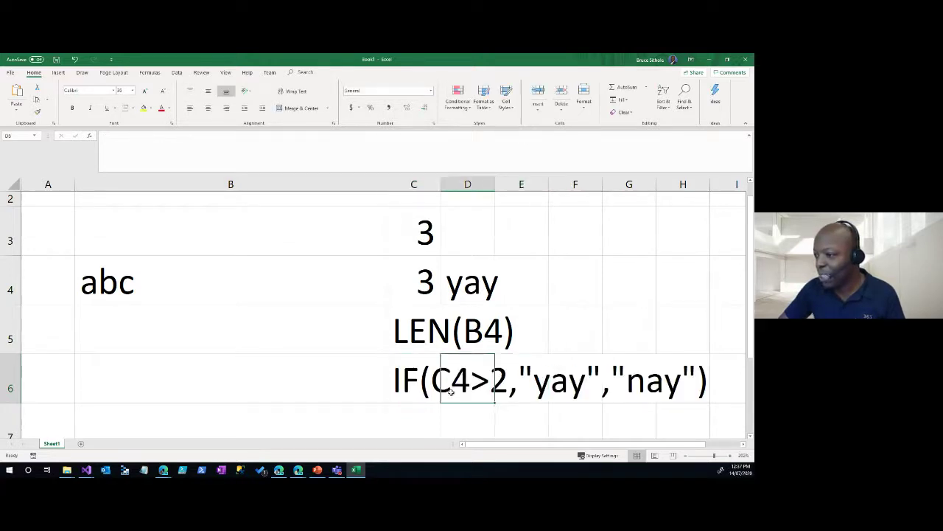
left_click(414, 391)
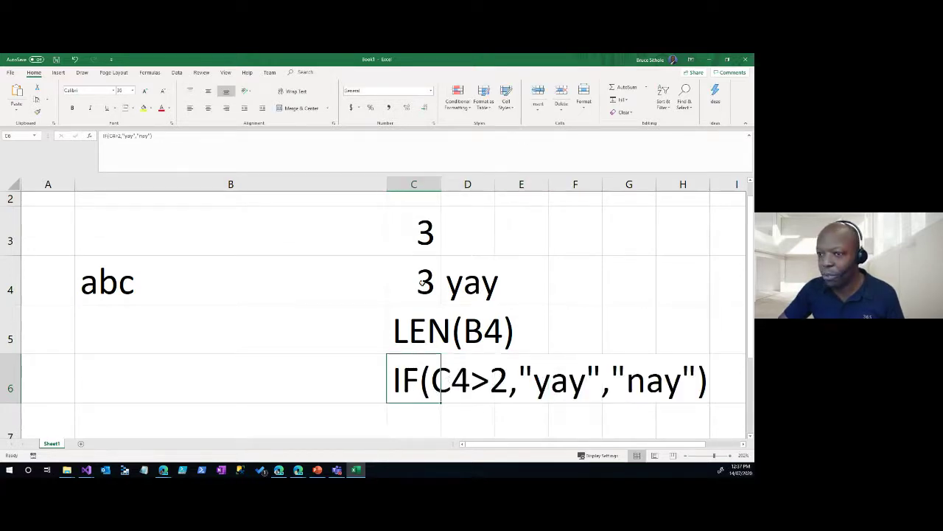
left_click(422, 283)
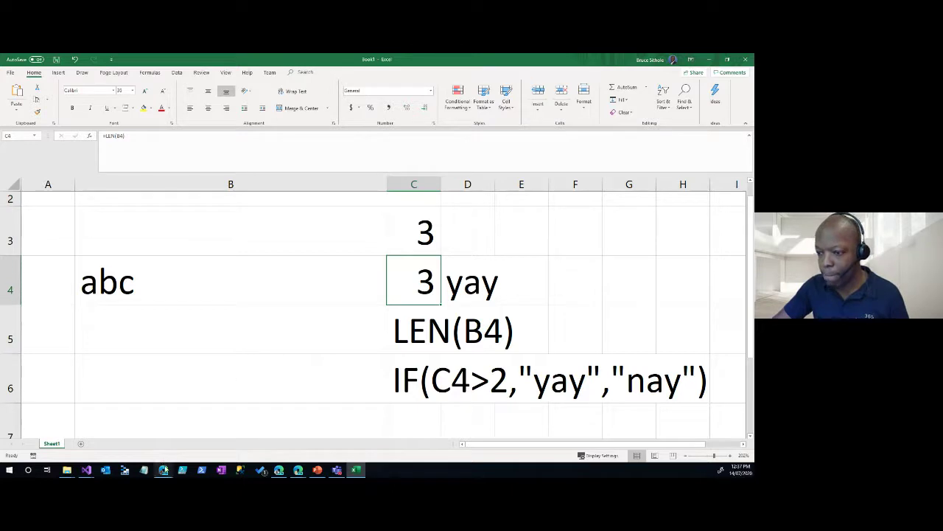
- Switch to the browser window with the Power Apps home page and highlight its make.powerapps.com address
mouse_move(164, 469)
left_click(206, 438)
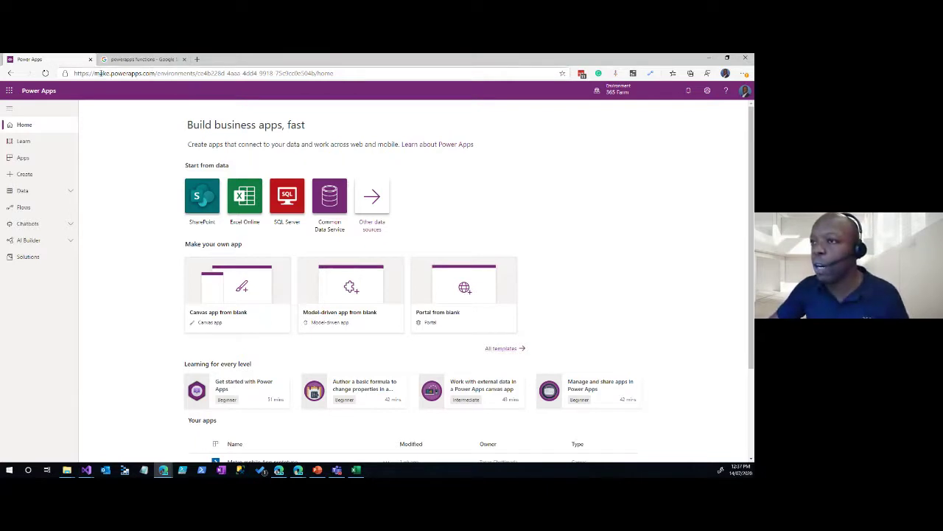
left_click_drag(76, 75, 286, 74)
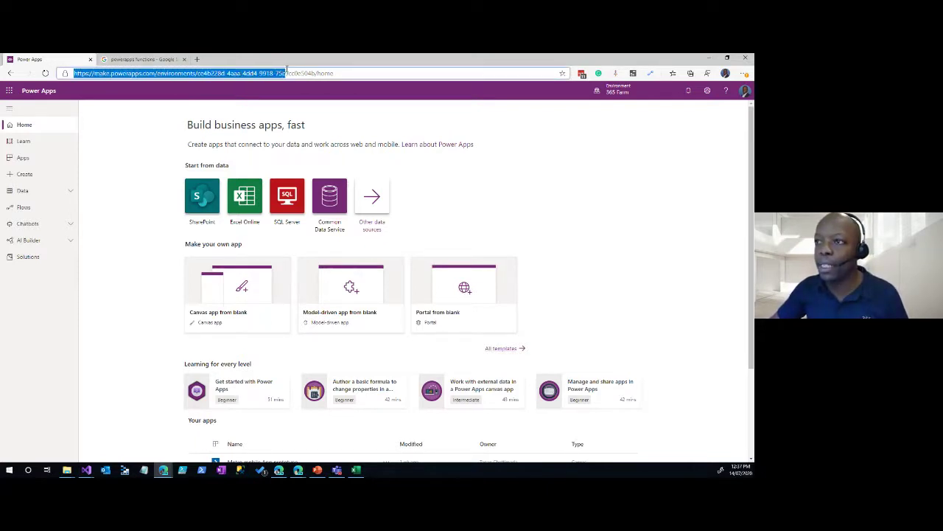
left_click(125, 73)
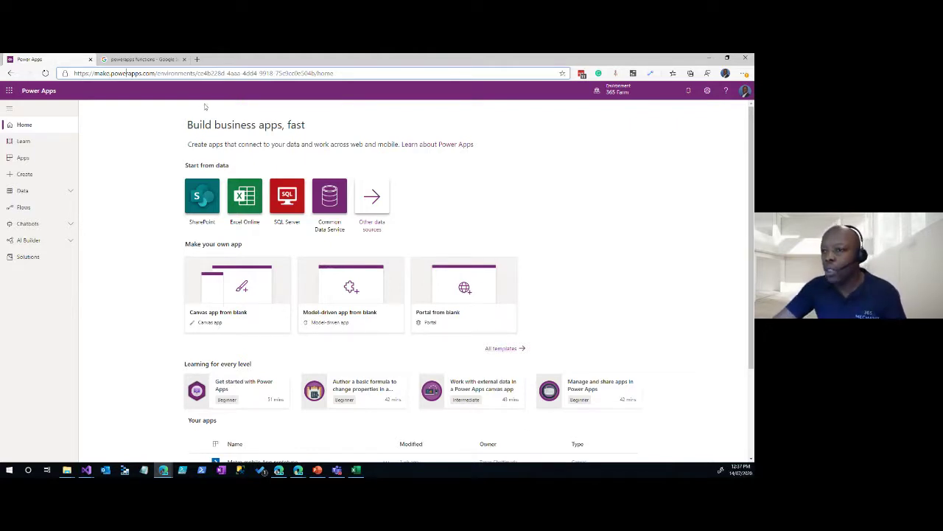
- Create a canvas app from blank in Phone format, named App in an Hour
left_click(53, 180)
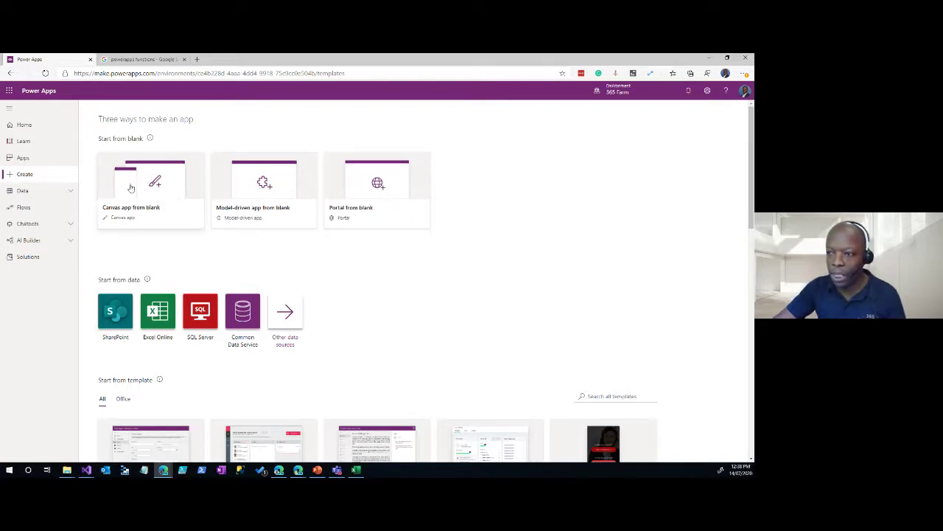
left_click(152, 200)
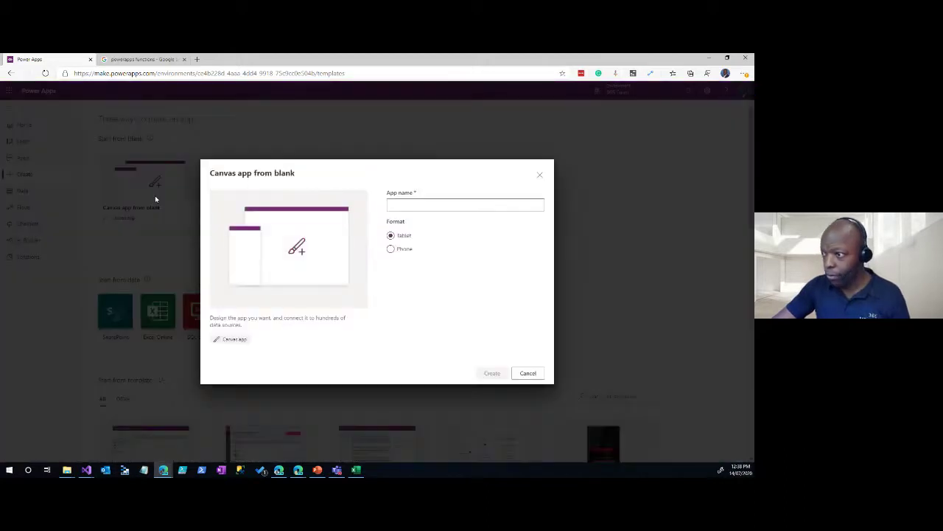
left_click(390, 249)
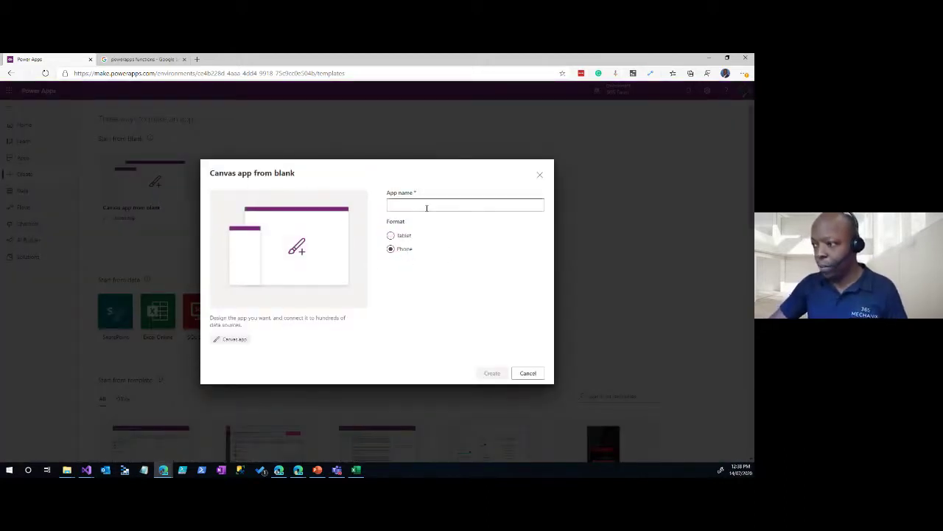
left_click(426, 207)
type("Ap")
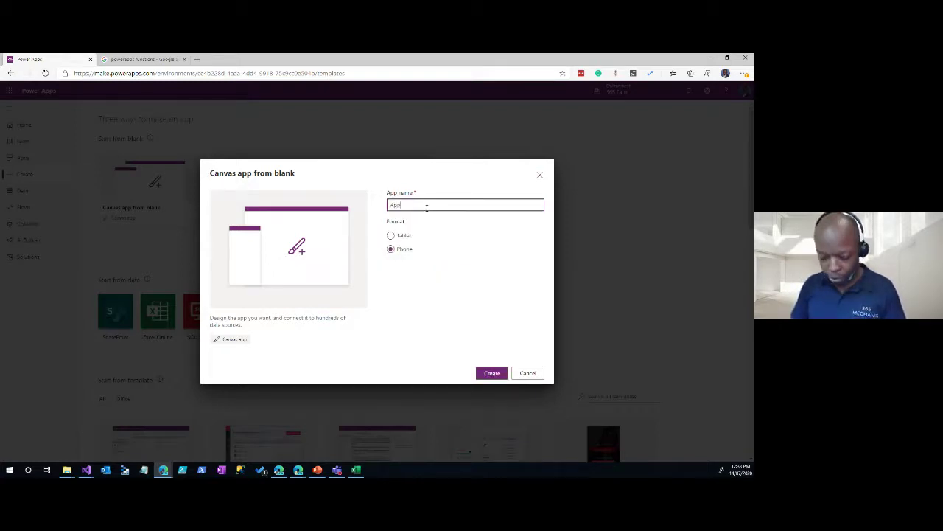
type("p in an Hour")
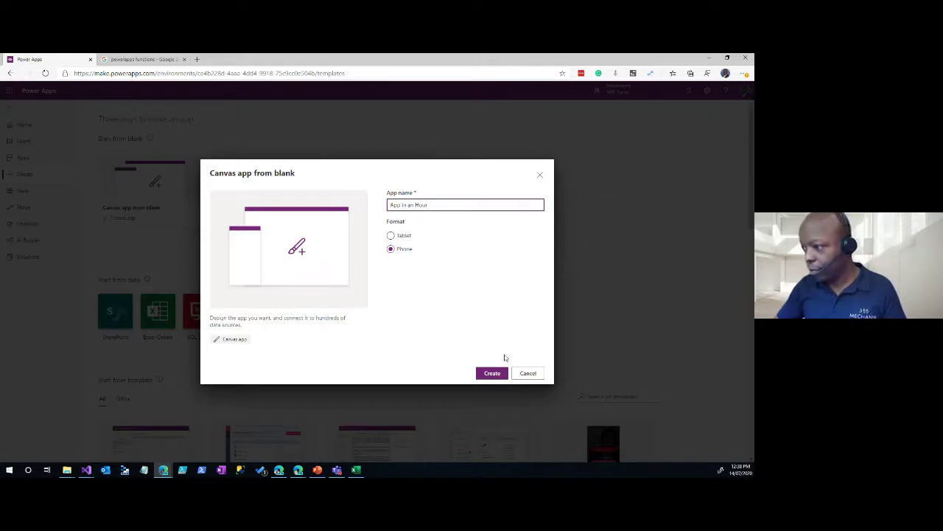
left_click(500, 374)
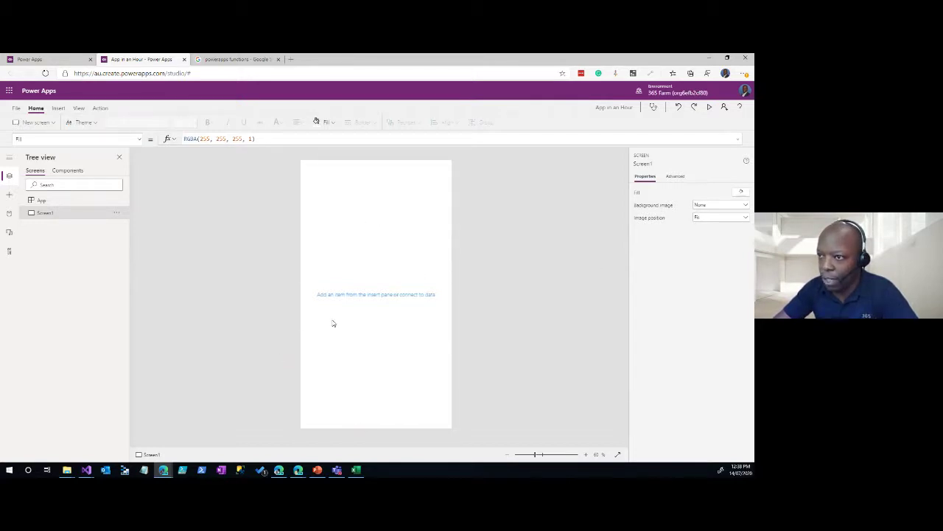
- Add a label to the blank screen and set its text to "App in an Hour"
left_click(64, 110)
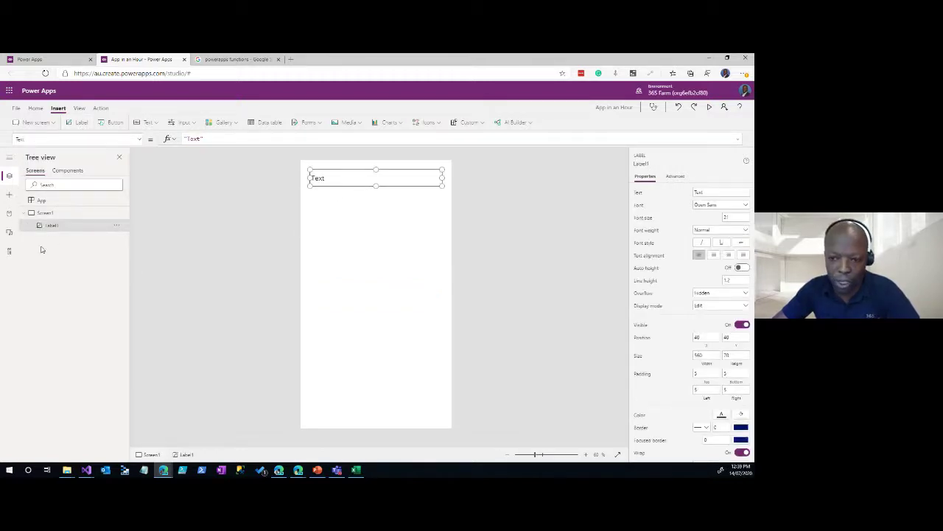
left_click(193, 138)
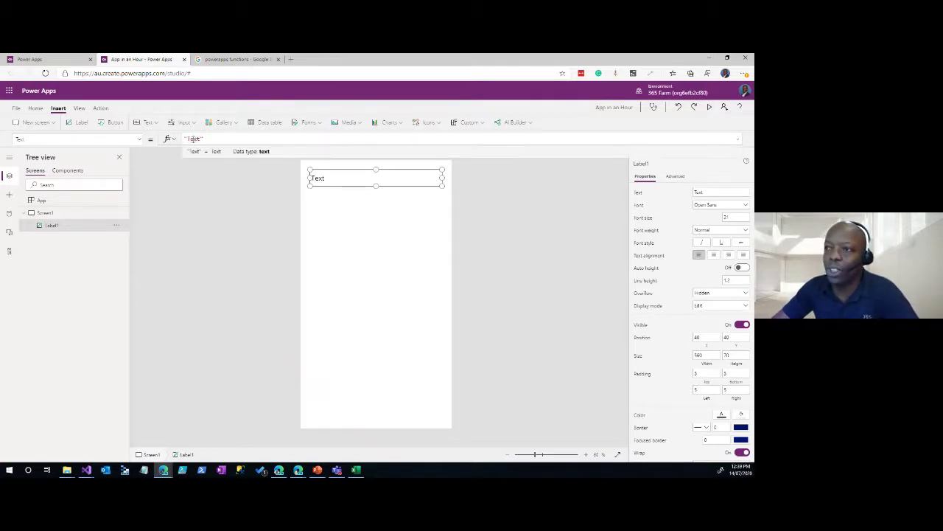
double_click(193, 138)
type("App in an Hour")
- Replace the label's text with "Ice breaker"
key("ctrl+a")
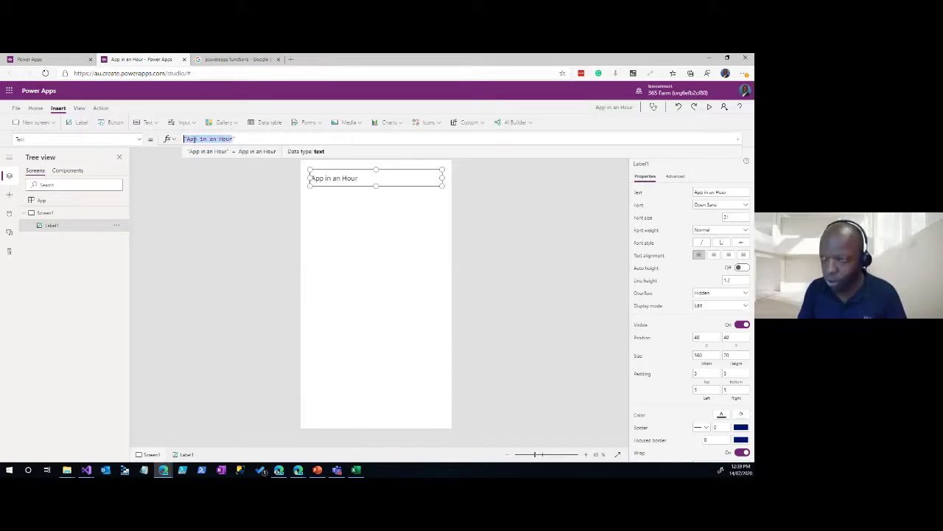
type("\"Ice")
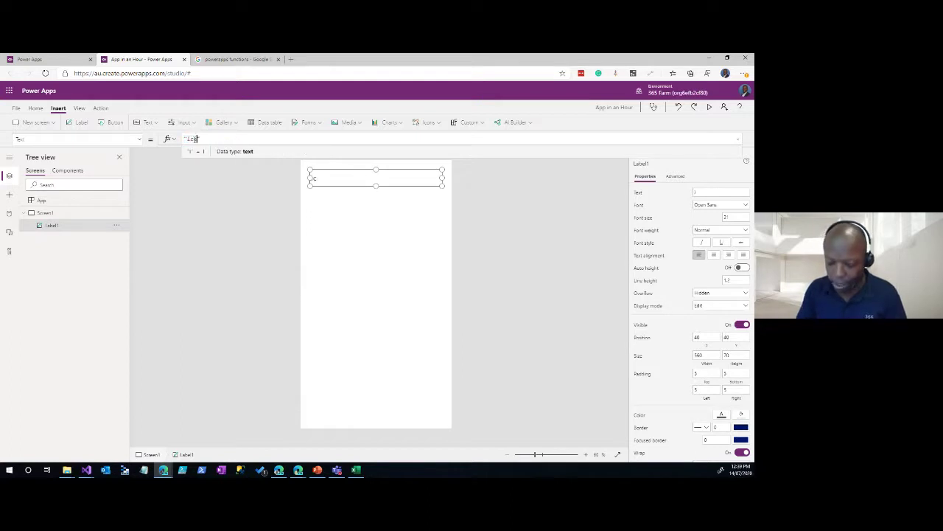
type("_breaker")
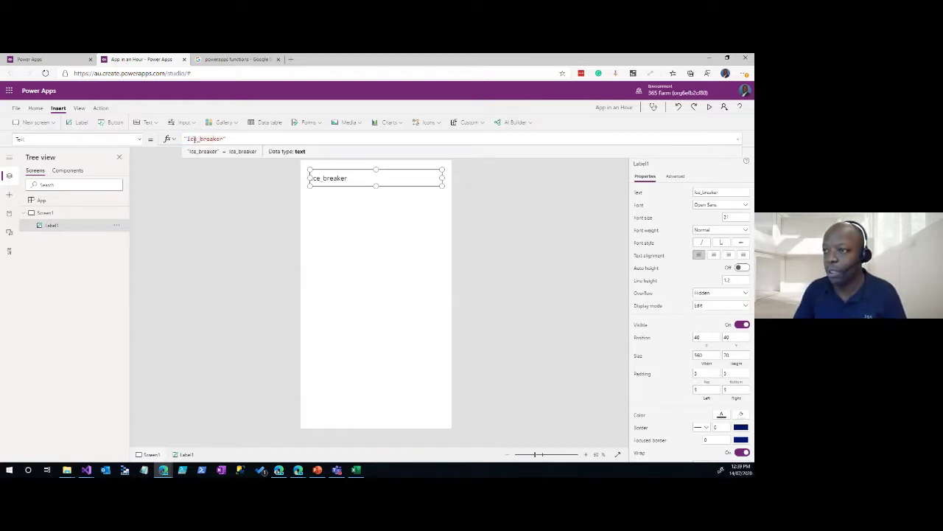
key("BackSpace")
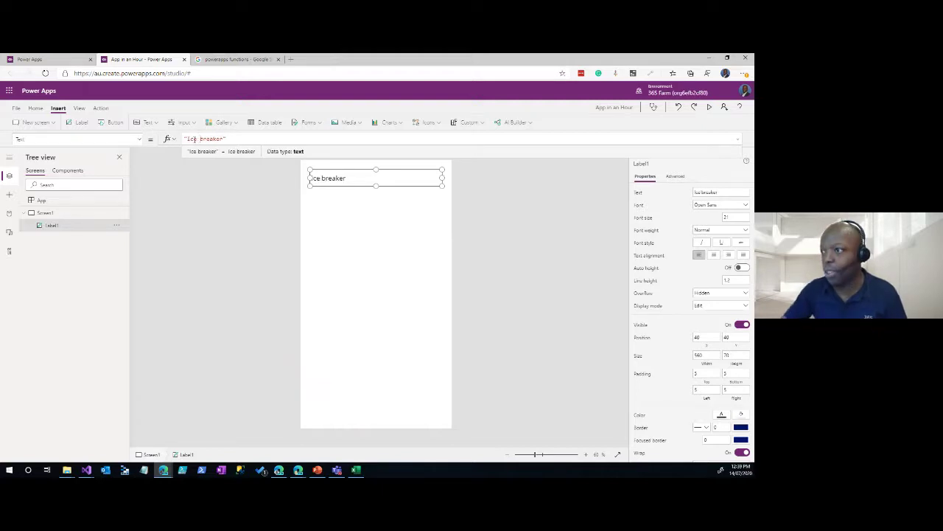
left_click(394, 238)
- Format the Ice breaker label's text in the Great Vibes font, size 44, bold
left_click(348, 183)
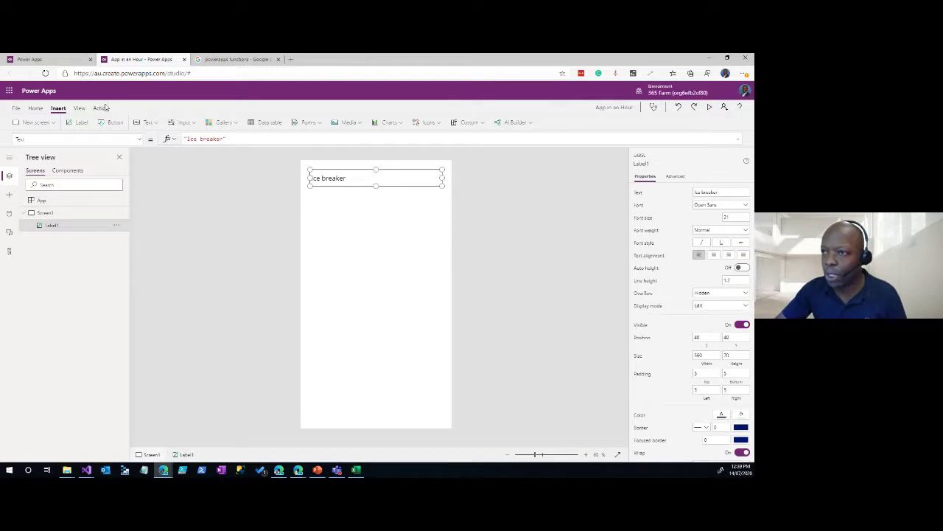
left_click(39, 109)
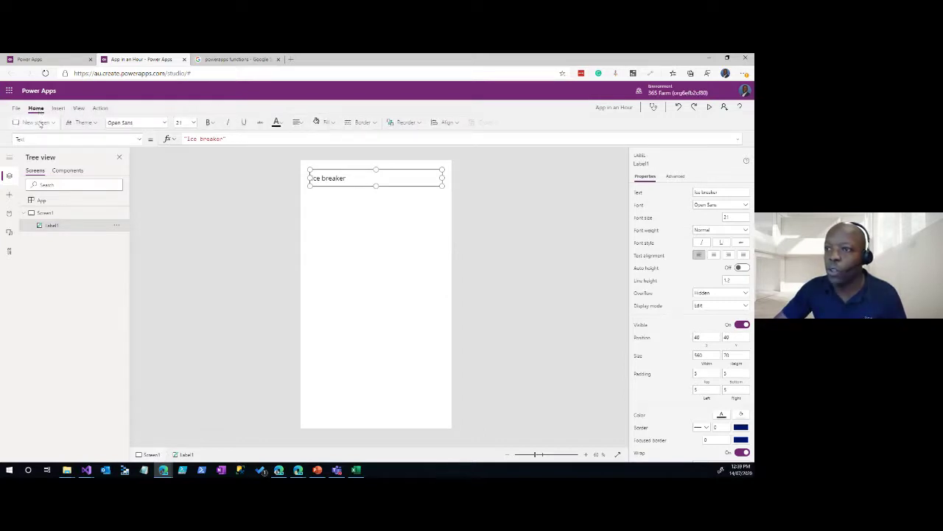
left_click(163, 124)
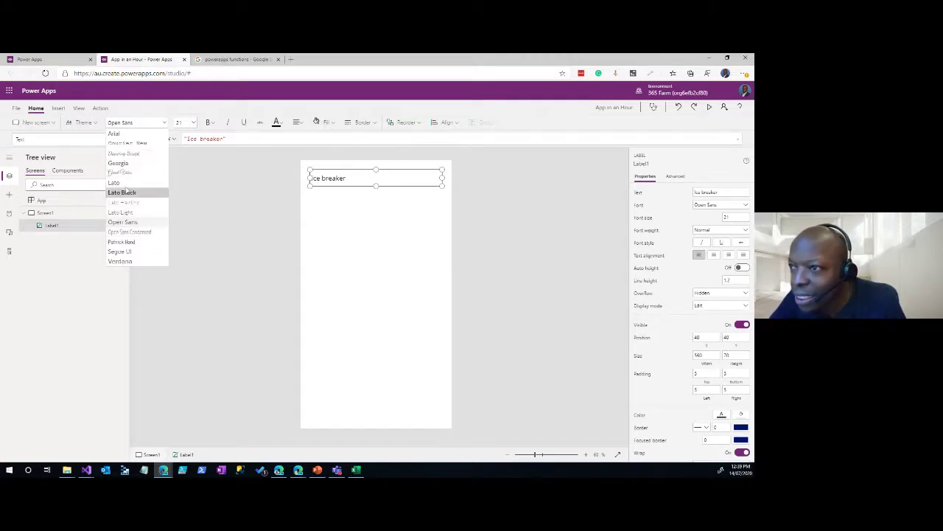
left_click(130, 174)
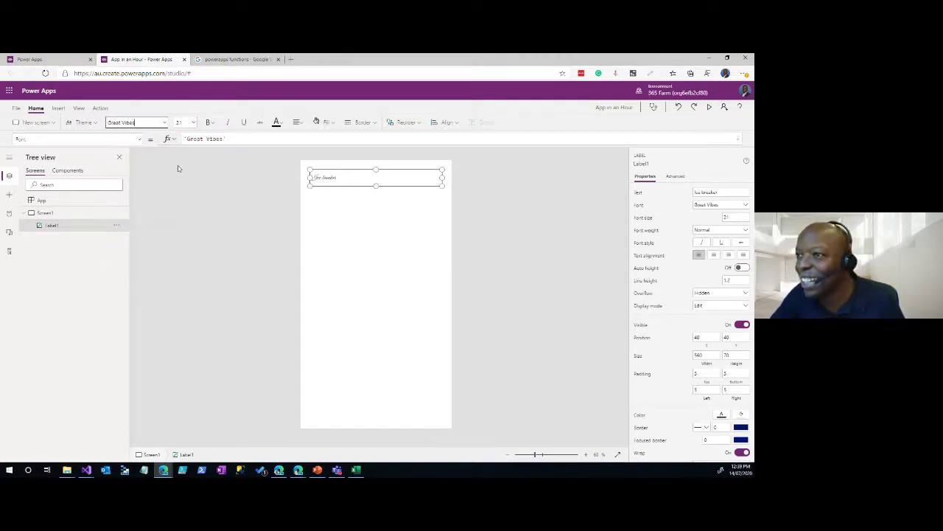
left_click(193, 123)
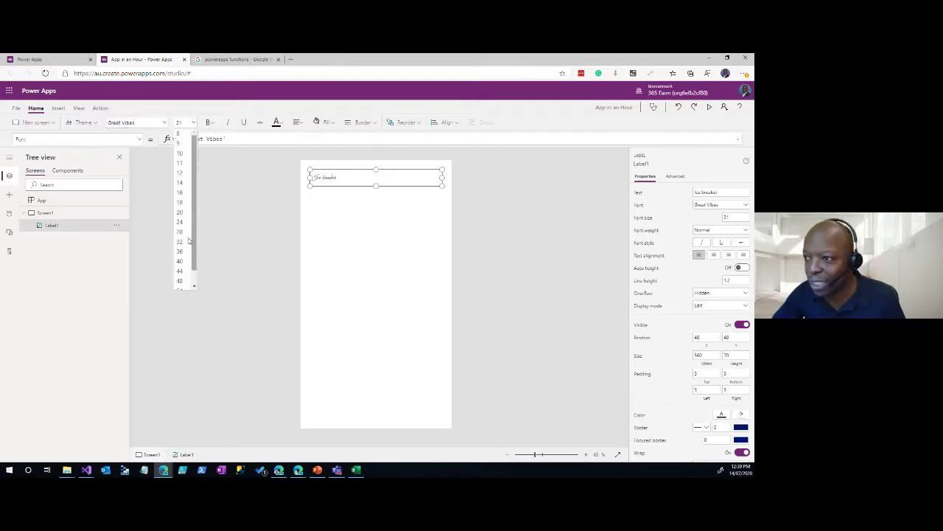
left_click(181, 271)
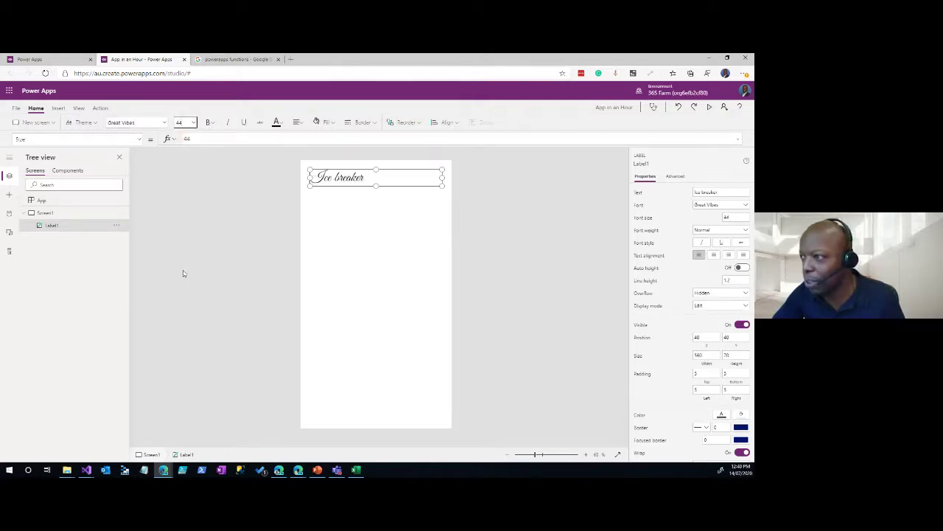
left_click(212, 122)
left_click(219, 137)
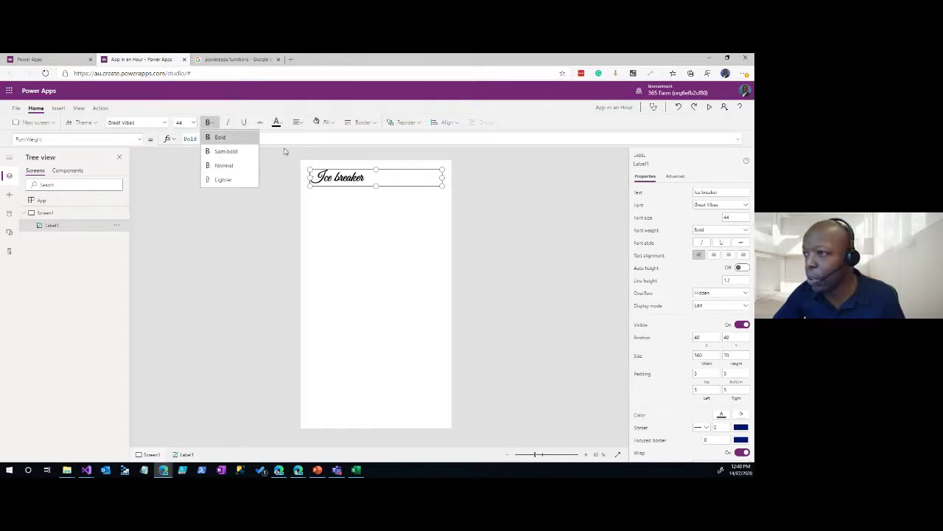
- Give the Ice breaker label a dark blue fill, RGBA(0, 18, 107, 1), and white text
left_click(325, 123)
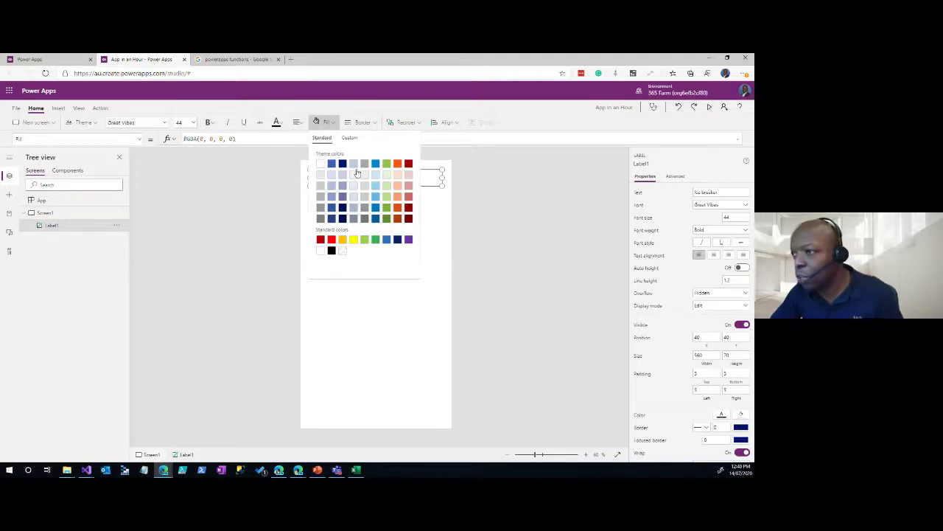
left_click(353, 196)
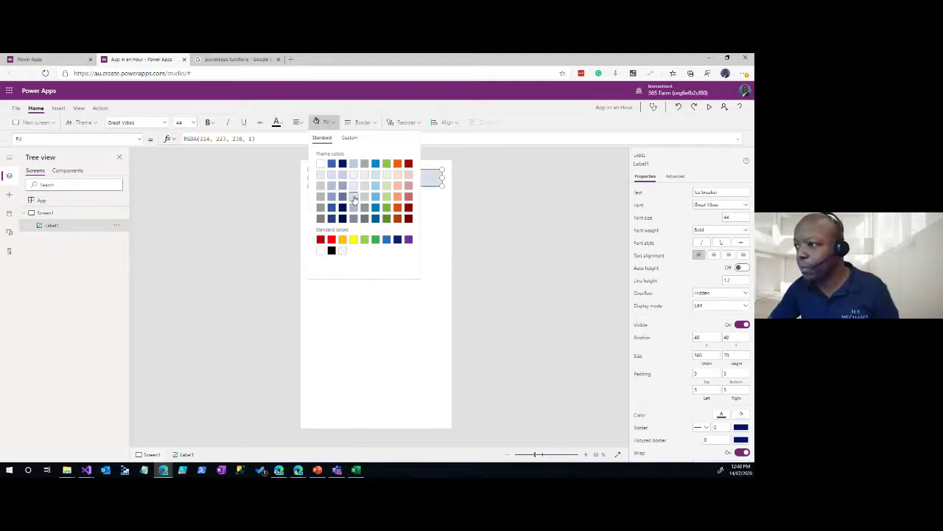
left_click(343, 164)
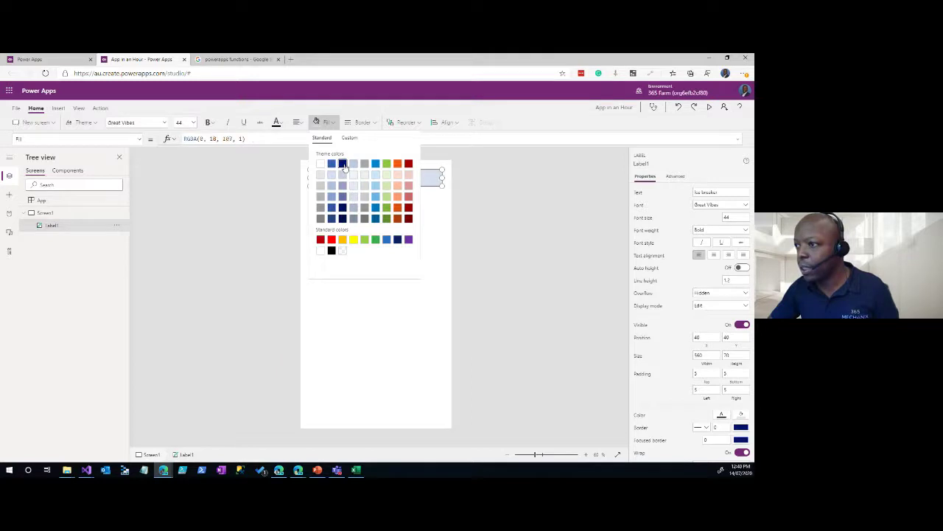
left_click(442, 180)
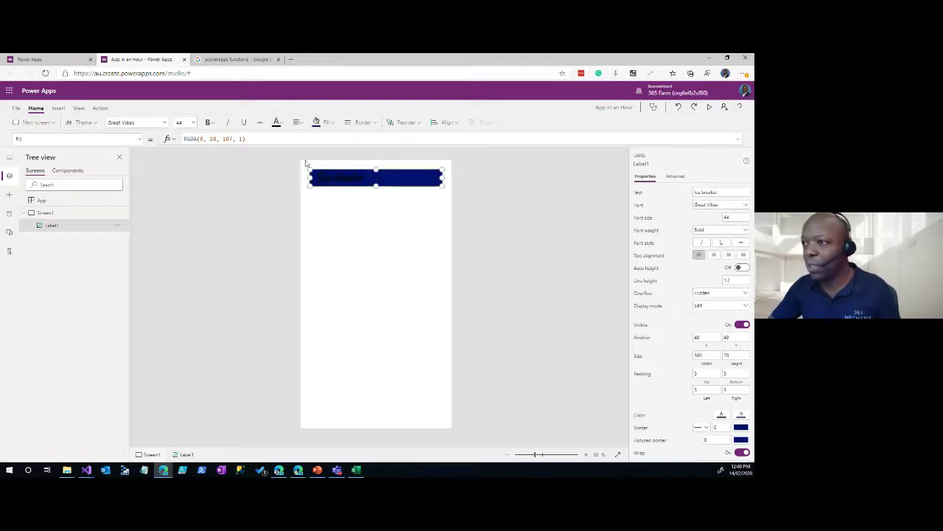
left_click(276, 121)
left_click(282, 162)
left_click(446, 205)
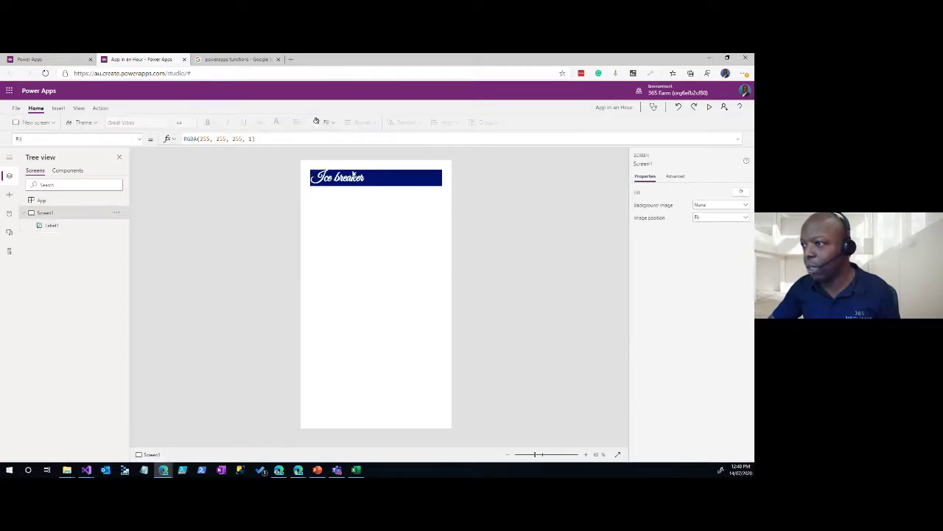
- Change the Ice breaker label's font to Lato and centre its text
left_click(349, 174)
left_click(164, 122)
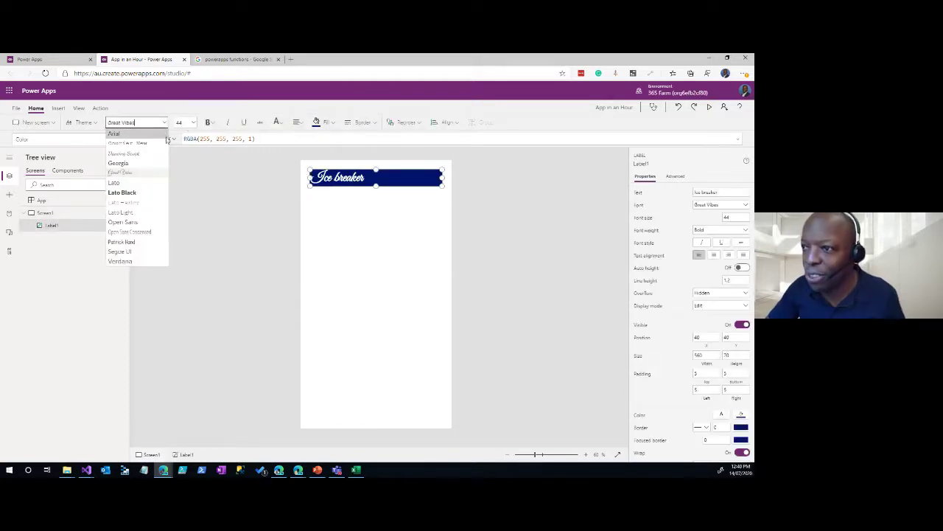
left_click(125, 184)
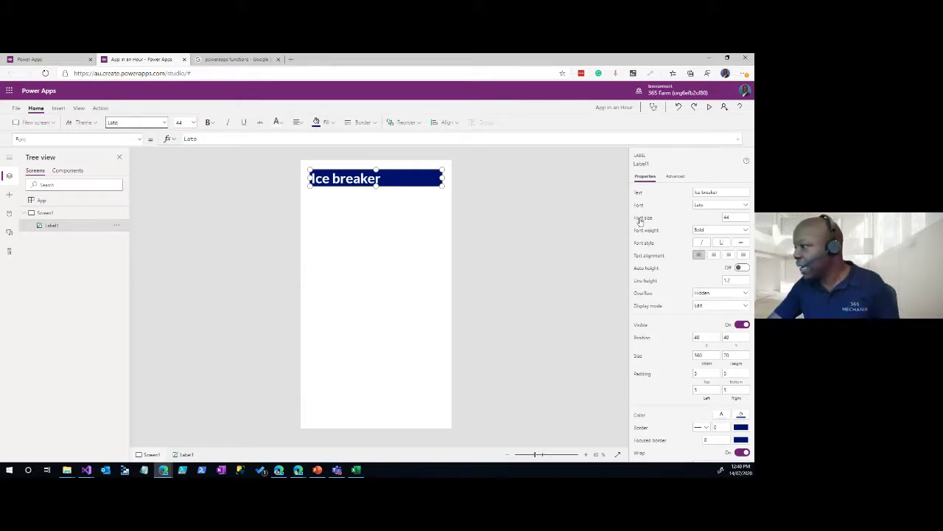
left_click(714, 255)
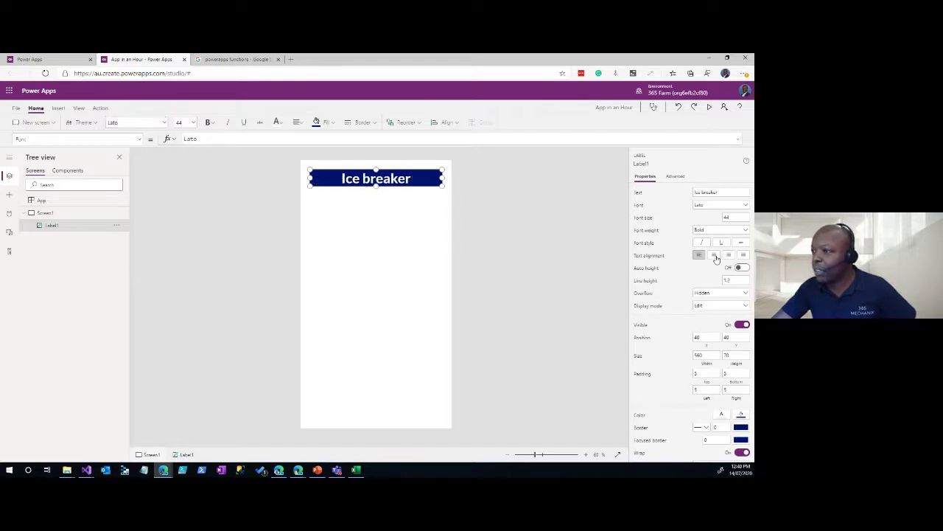
- Move the Ice breaker label to position 0, 0 and stretch it across the full screen width, about 81 high
left_click_drag(326, 173, 317, 163)
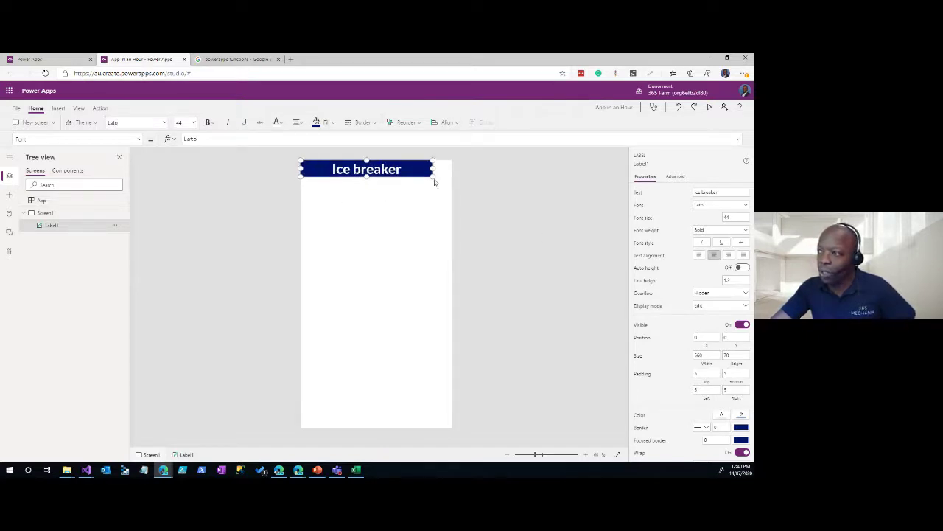
left_click_drag(433, 176, 452, 179)
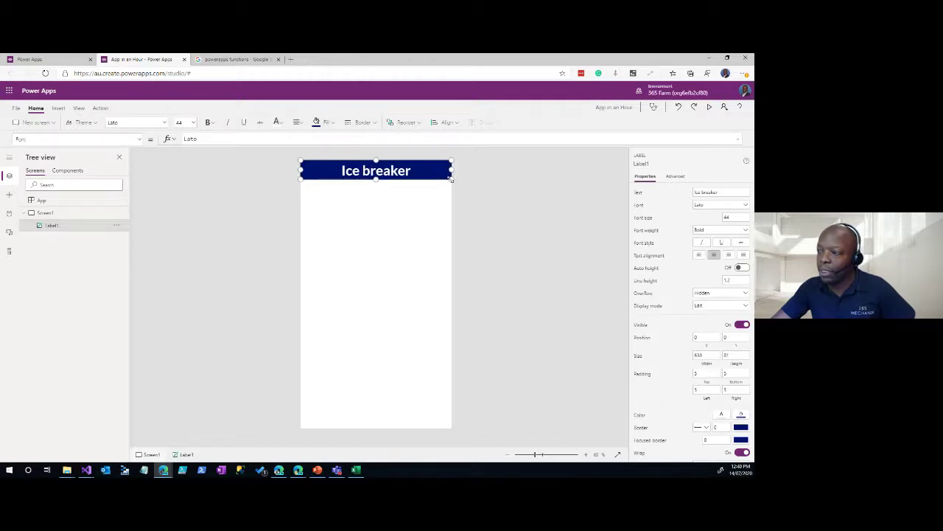
left_click(432, 213)
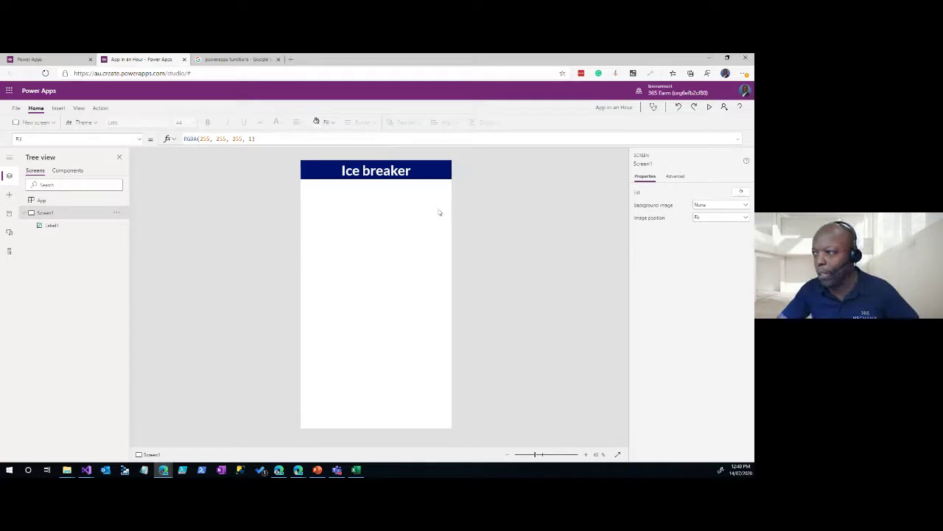
- Add a text input control and place it just below the Ice breaker header, at about X 40, Y 110
left_click(58, 108)
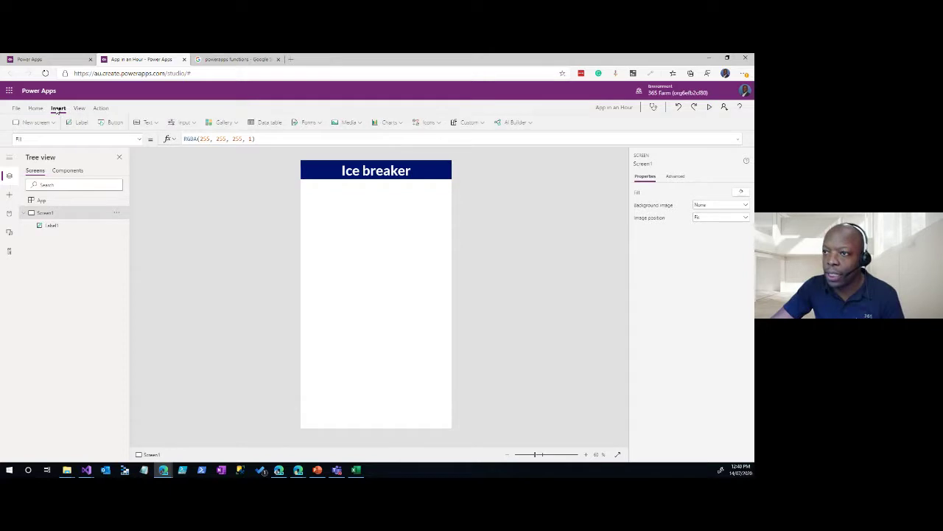
left_click(145, 122)
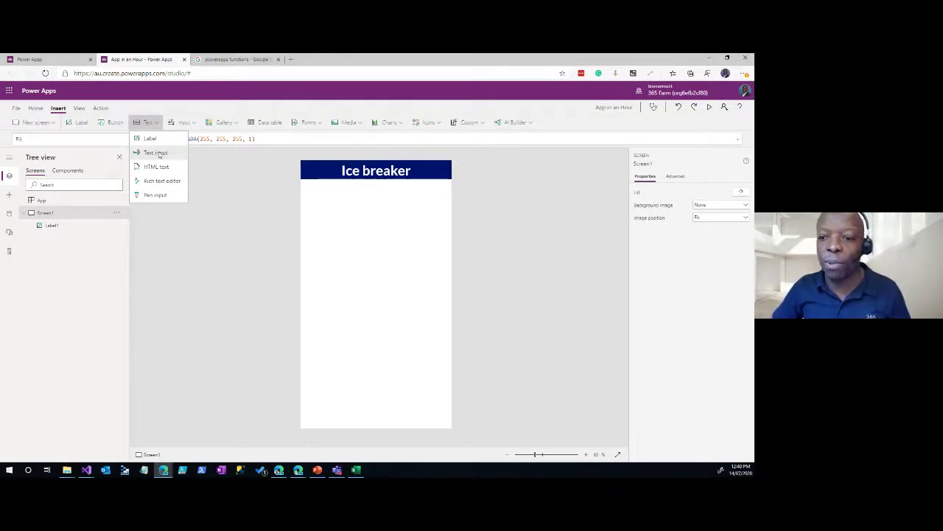
left_click(157, 152)
left_click_drag(349, 182, 348, 198)
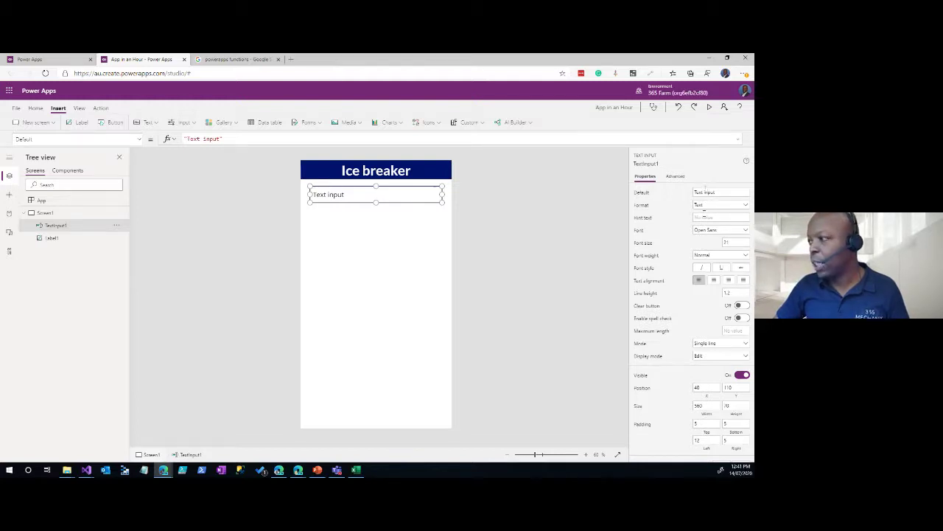
- Clear the text input's default value and set its hint text to "Please type in the text you want translated"
triple_click(704, 192)
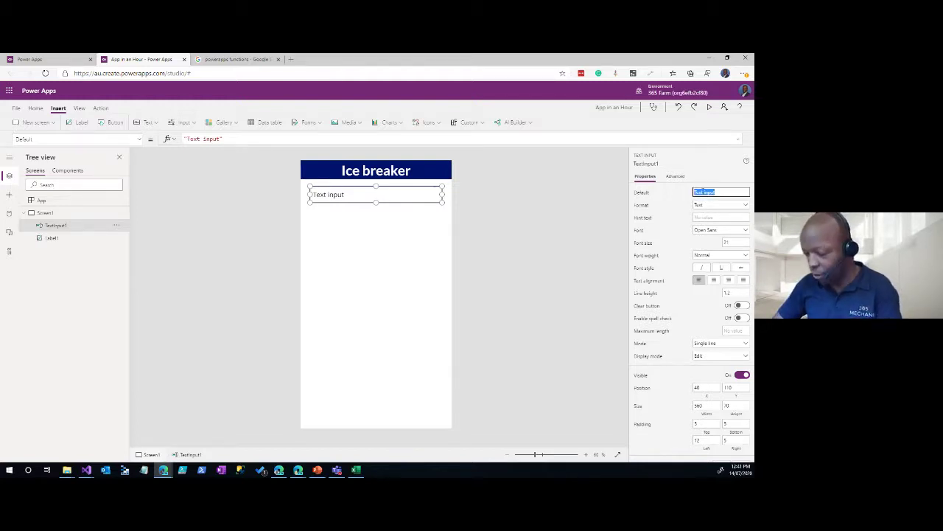
key("BackSpace")
left_click(705, 216)
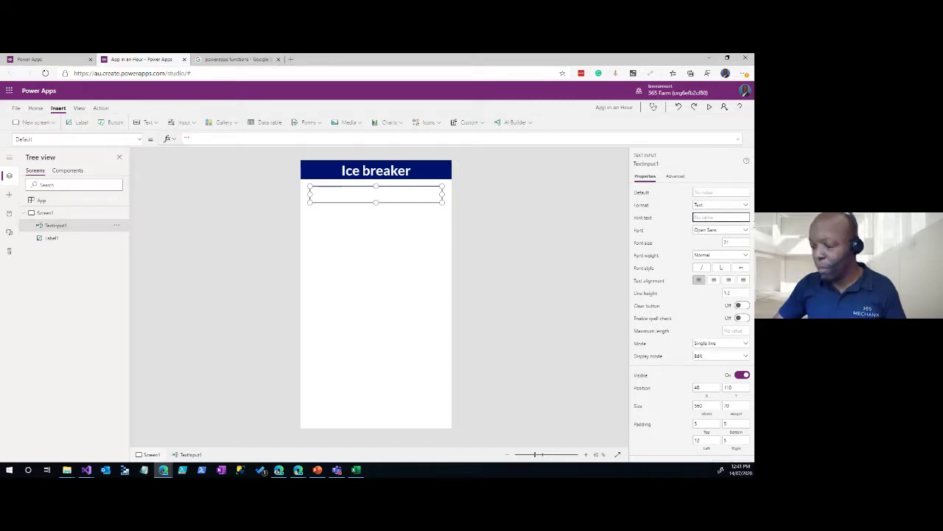
type("Please type in the text")
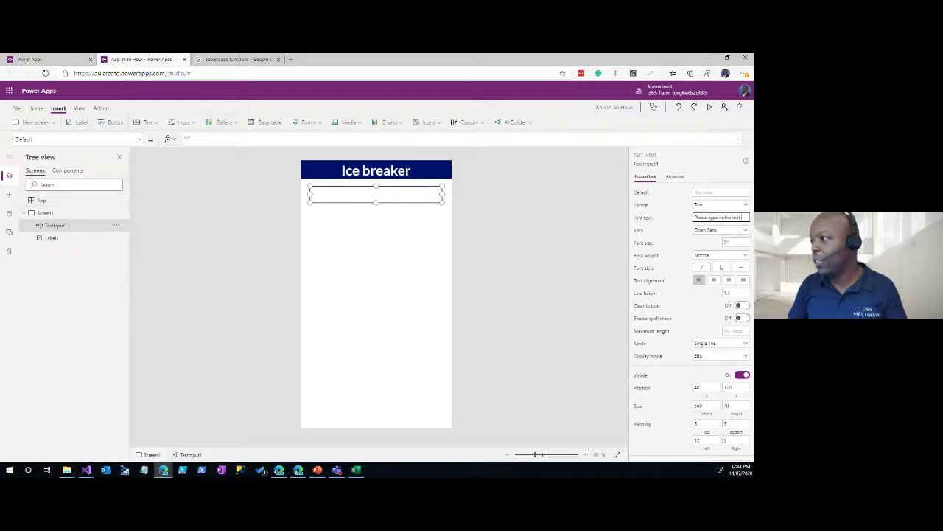
type(" you want translated")
key("Tab")
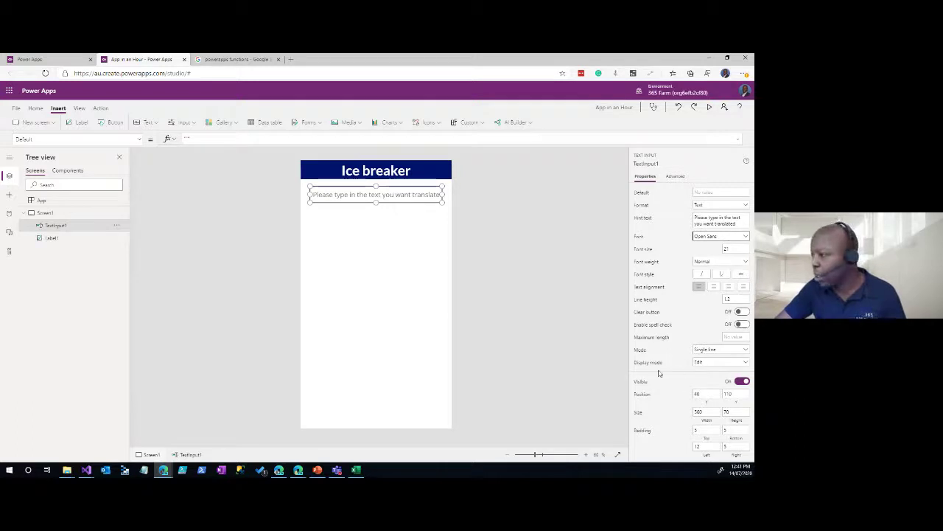
- Set the text input to multiline mode, enlarge it to about 526 by 185, and move it slightly closer to the header
left_click(718, 351)
left_click(710, 360)
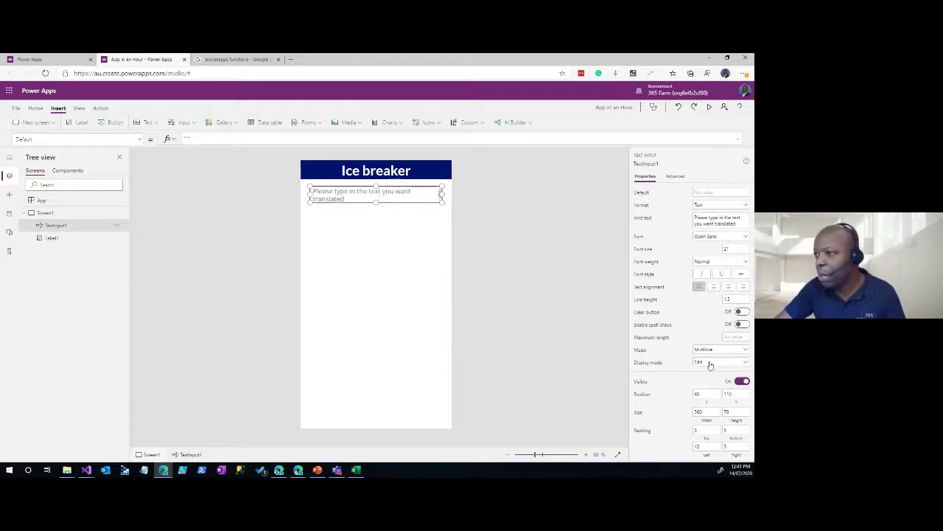
left_click_drag(442, 203, 434, 231)
left_click(463, 234)
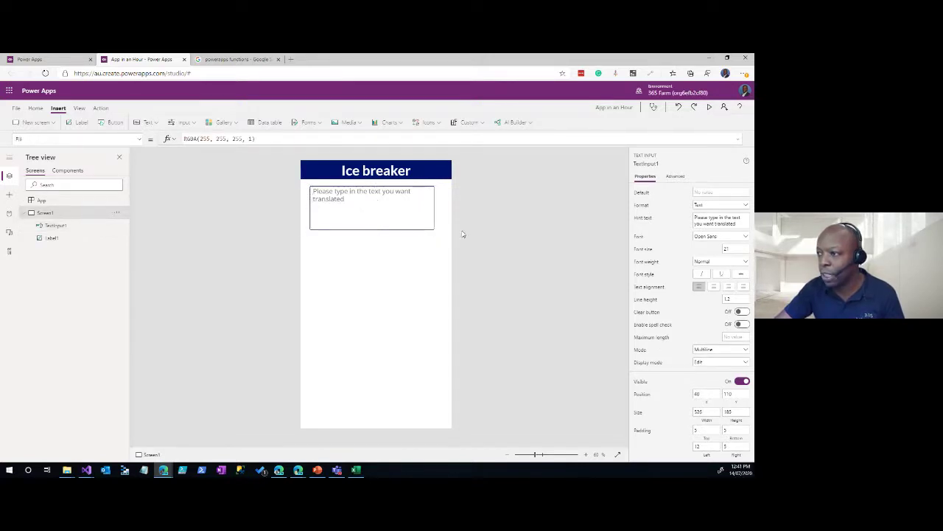
left_click(424, 224)
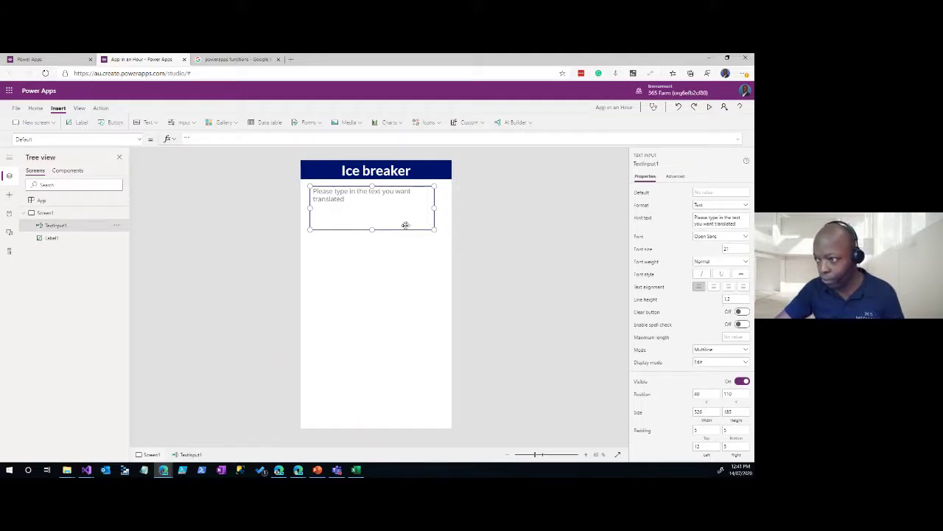
left_click_drag(406, 223, 407, 222)
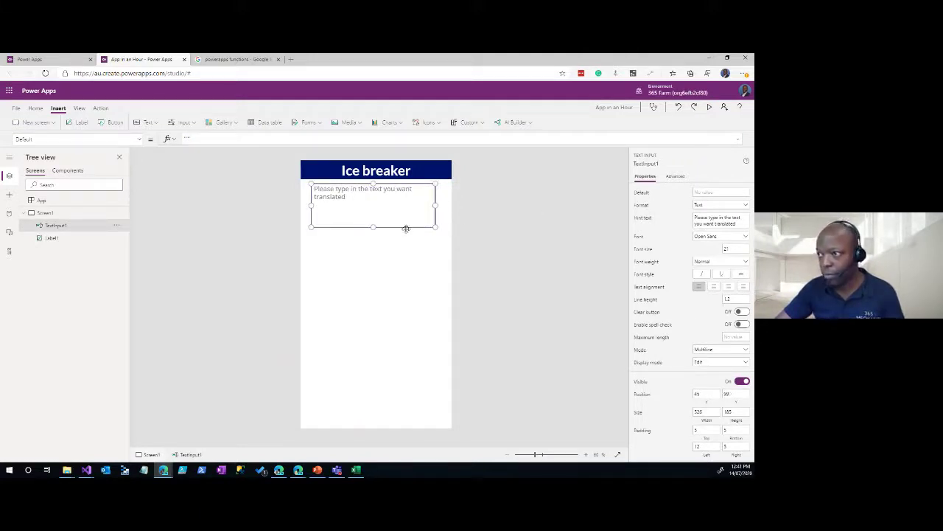
- Add a label and place it below the translation text input, at about X 43, Y 331
left_click(385, 251)
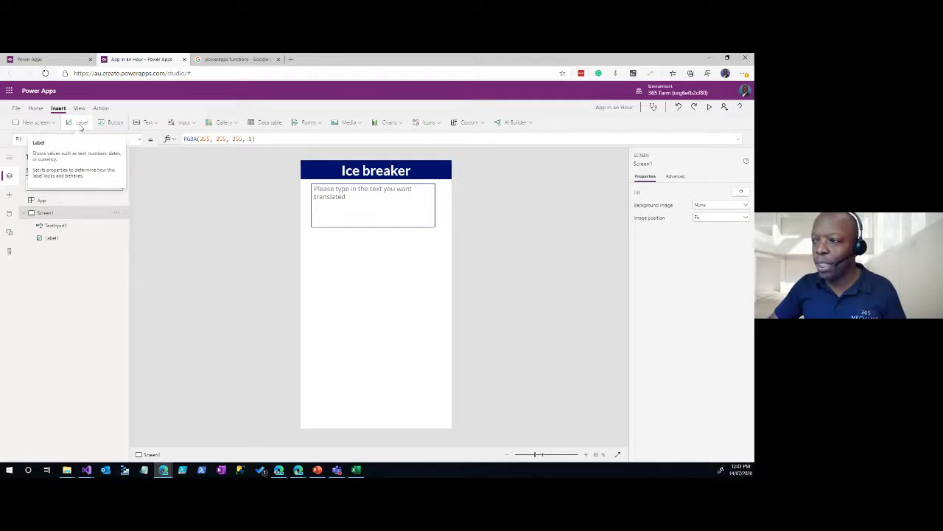
left_click(81, 125)
left_click_drag(369, 175, 371, 257)
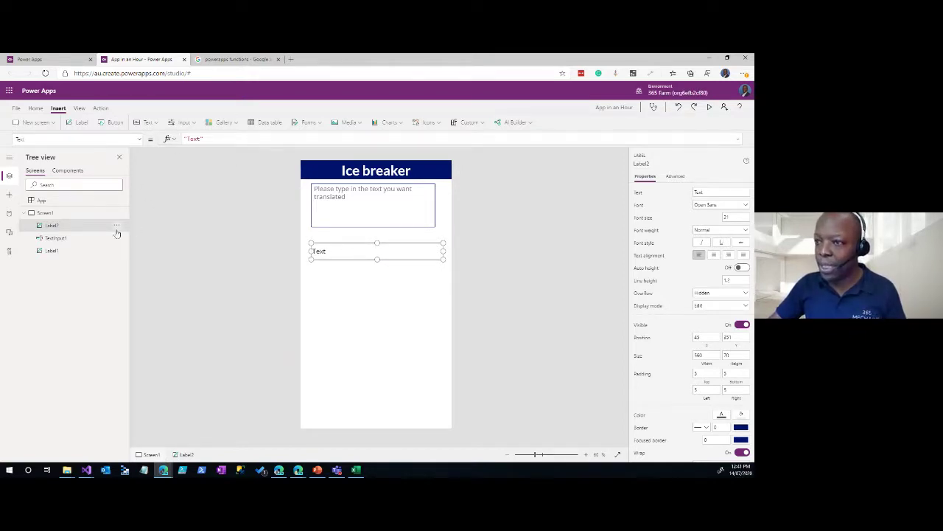
- Check the control name of the translation text input that the new label's formula has to reference
double_click(193, 137)
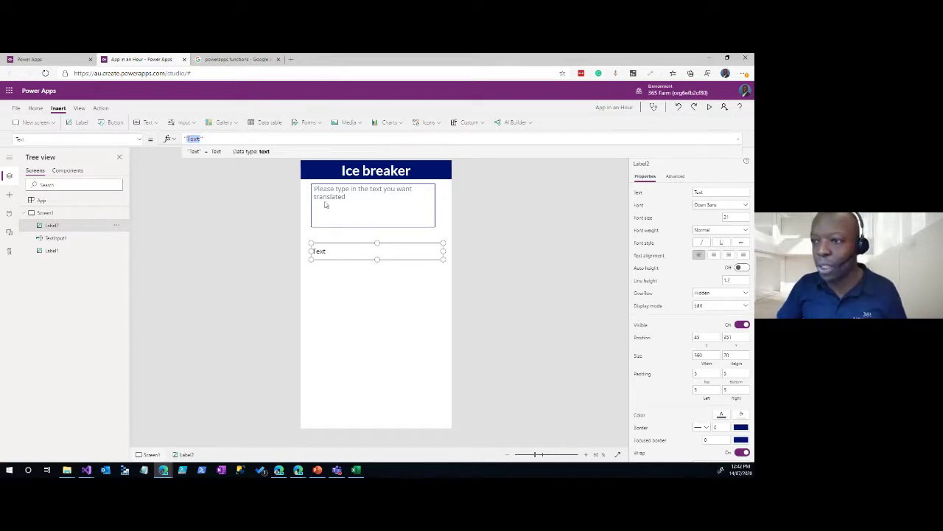
left_click(85, 240)
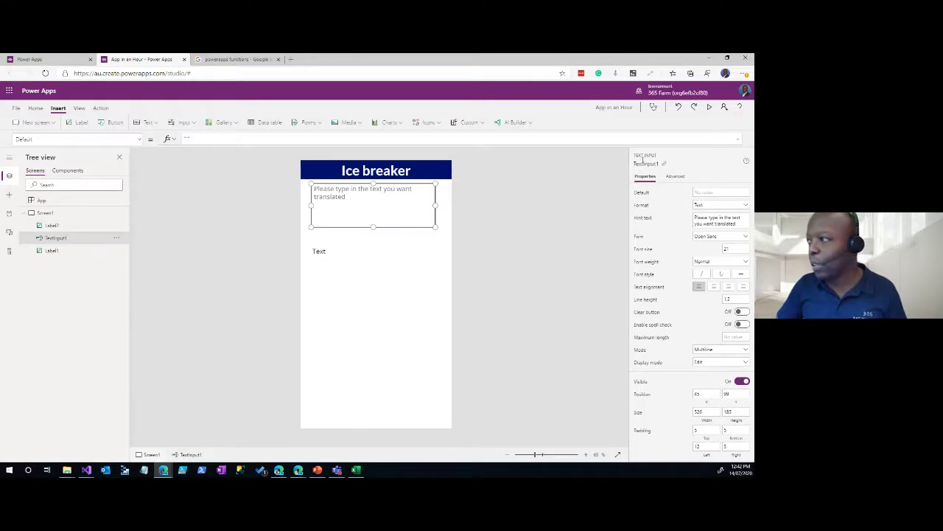
left_click(646, 165)
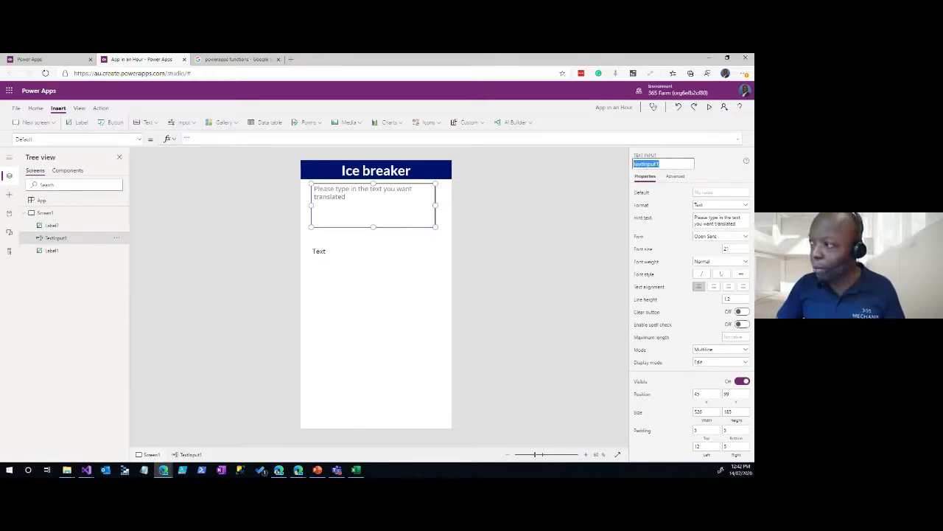
- Set the new label's Text property to the formula TextInput1.Text
left_click(326, 255)
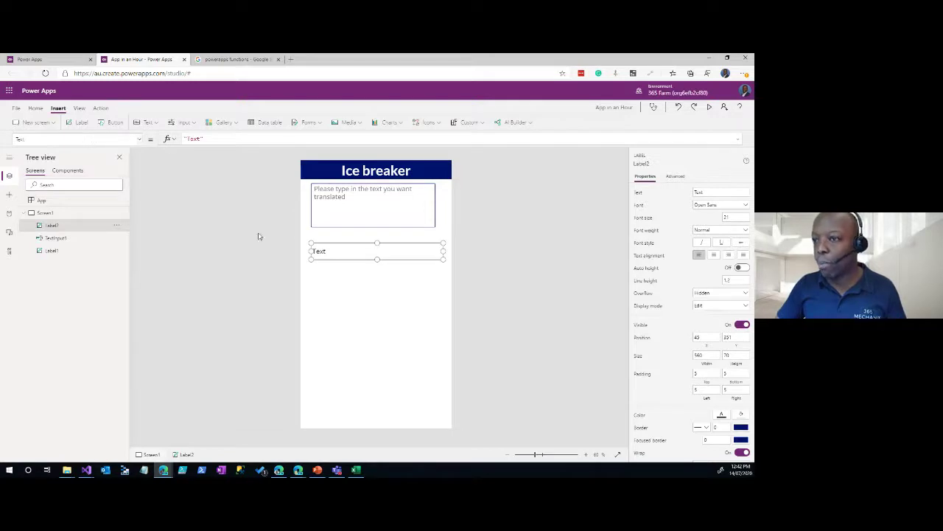
triple_click(207, 138)
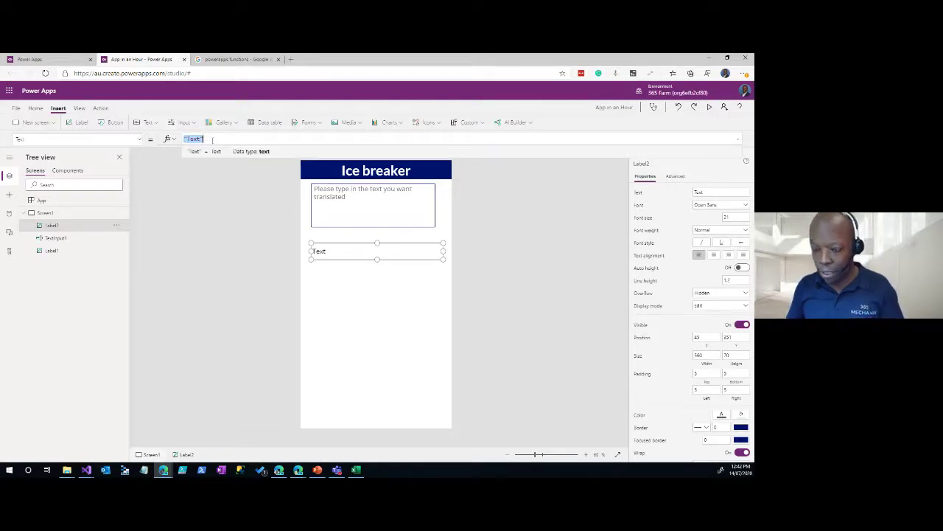
type("tex")
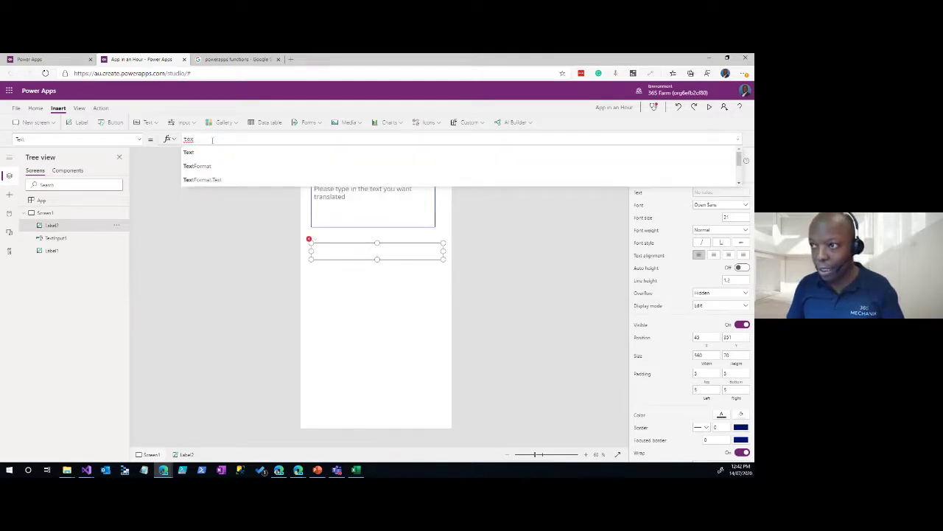
type("tin")
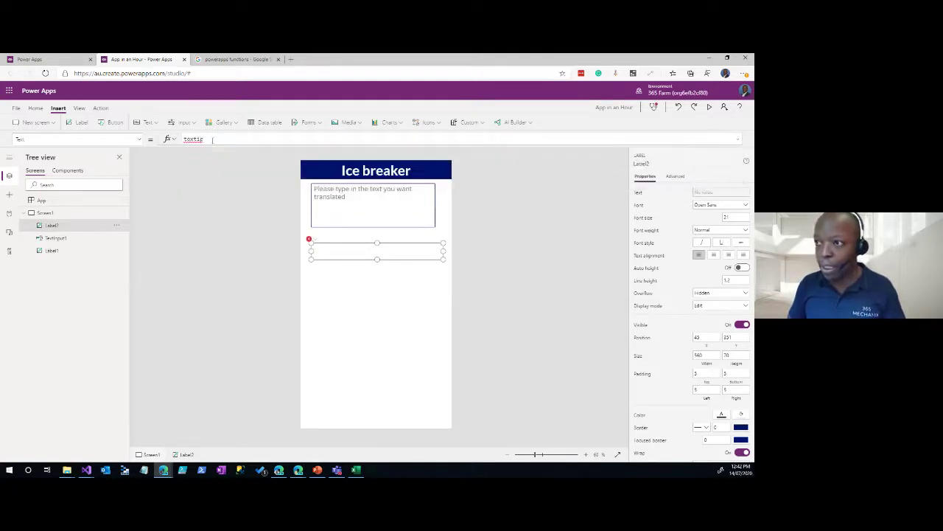
type("p")
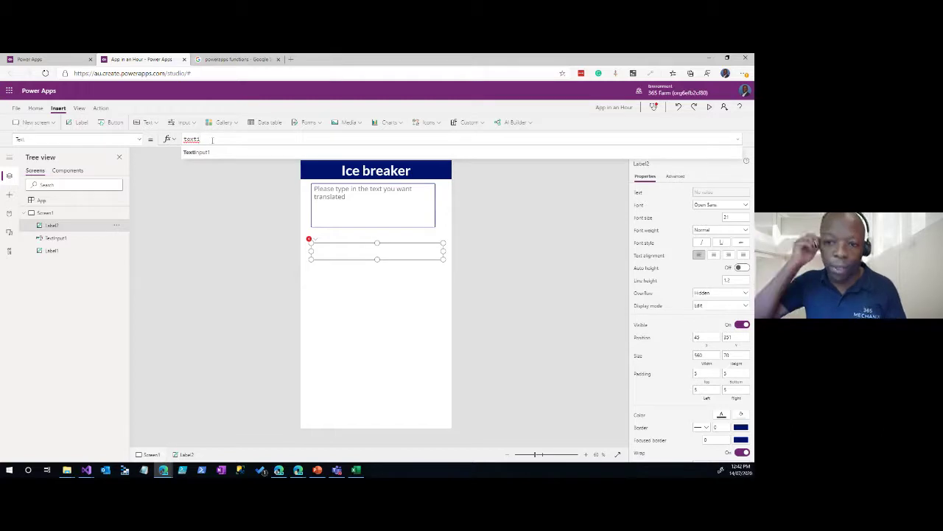
key("Tab")
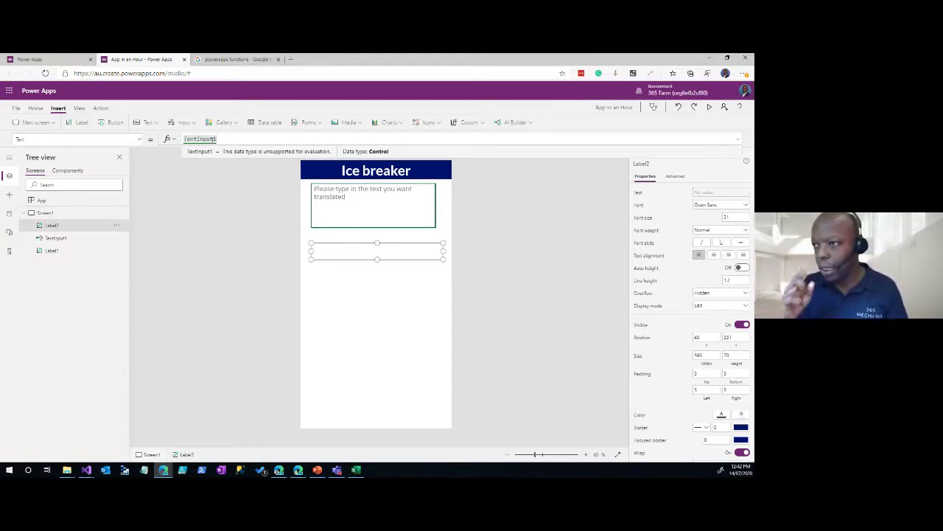
type(".")
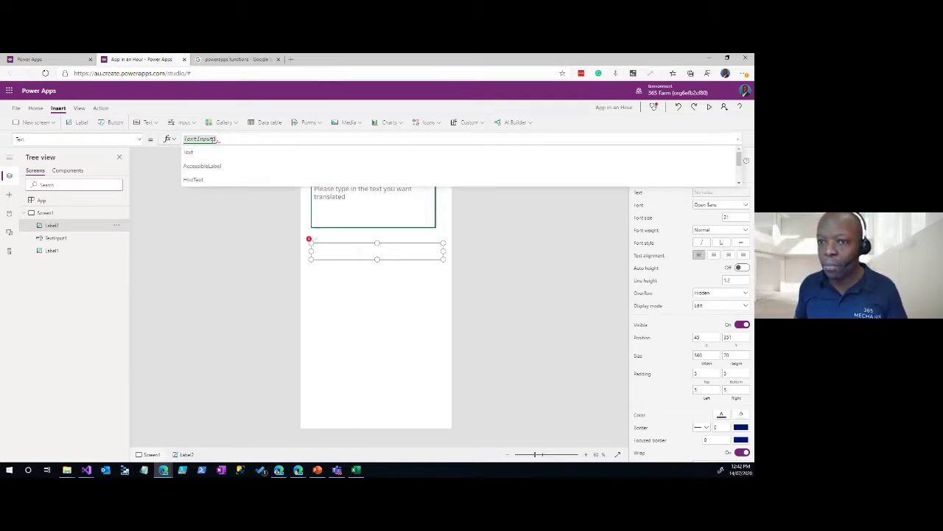
key("Down")
key("Tab")
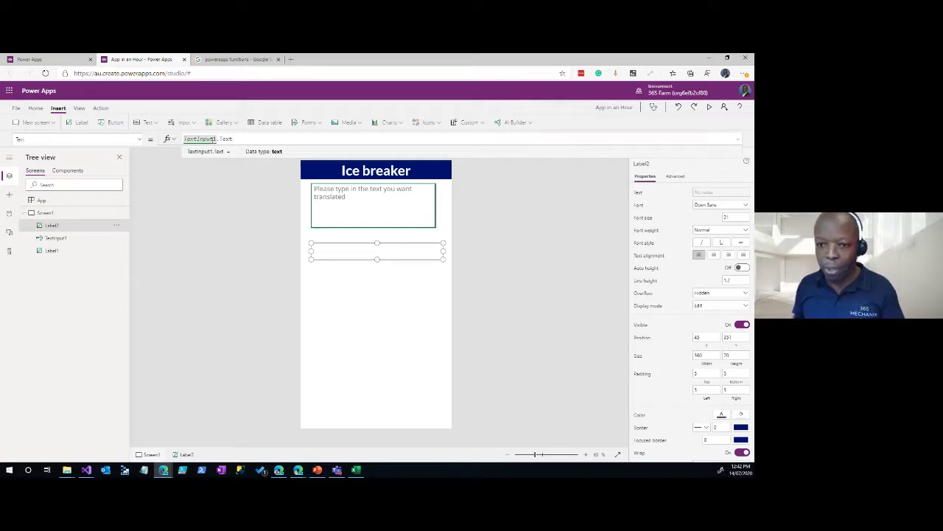
- Prefix the label's formula with the literal "You typed:" joined by & to TextInput1.Text
key("Home")
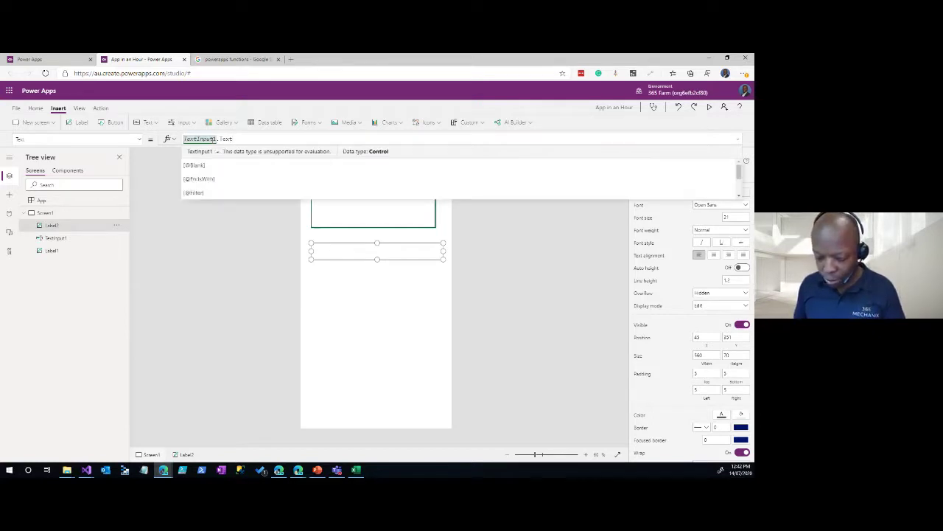
type("\"You typ")
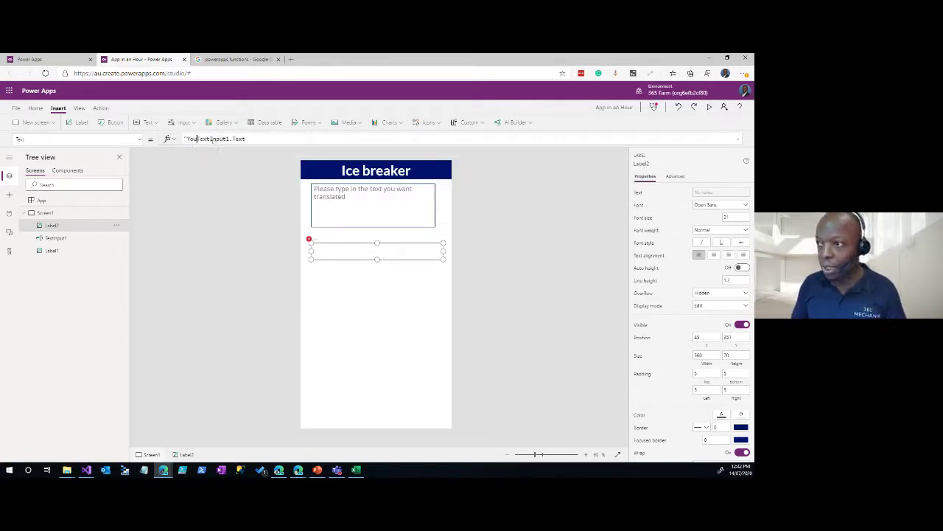
type("ed: \"")
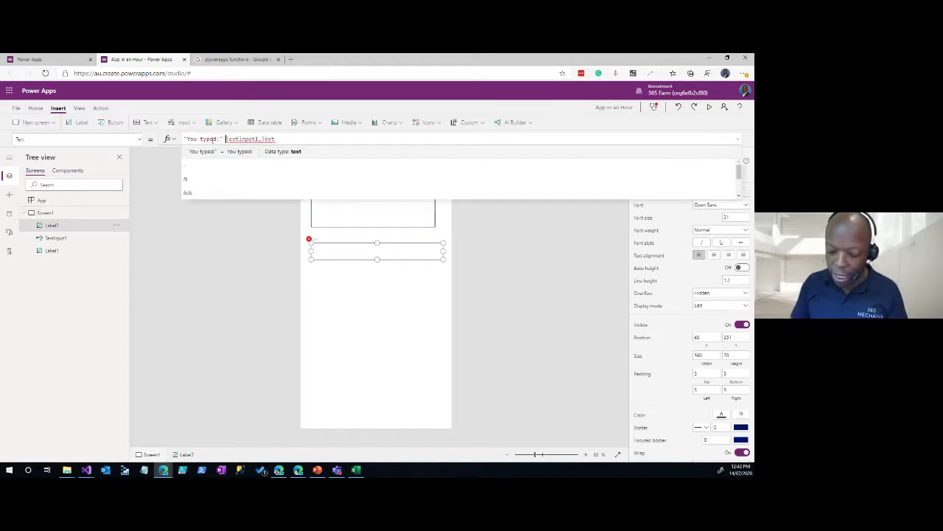
type(" &")
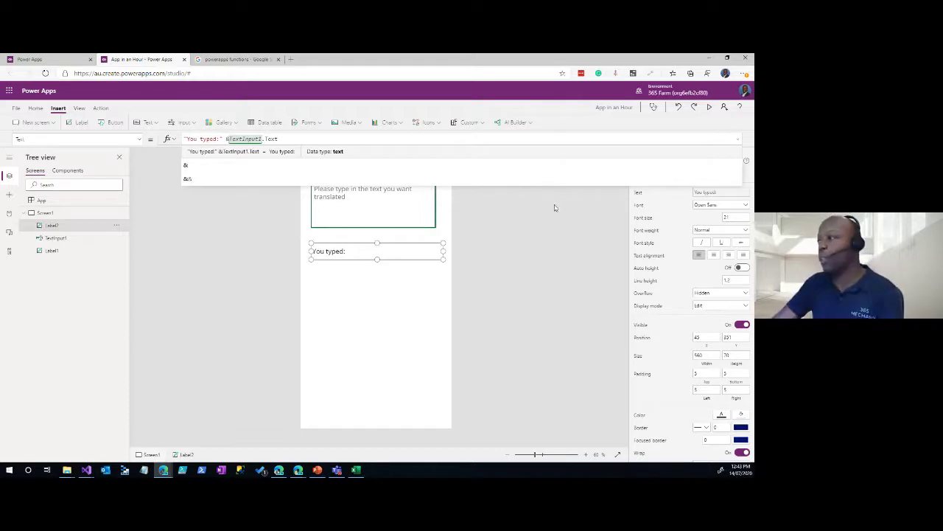
left_click(560, 256)
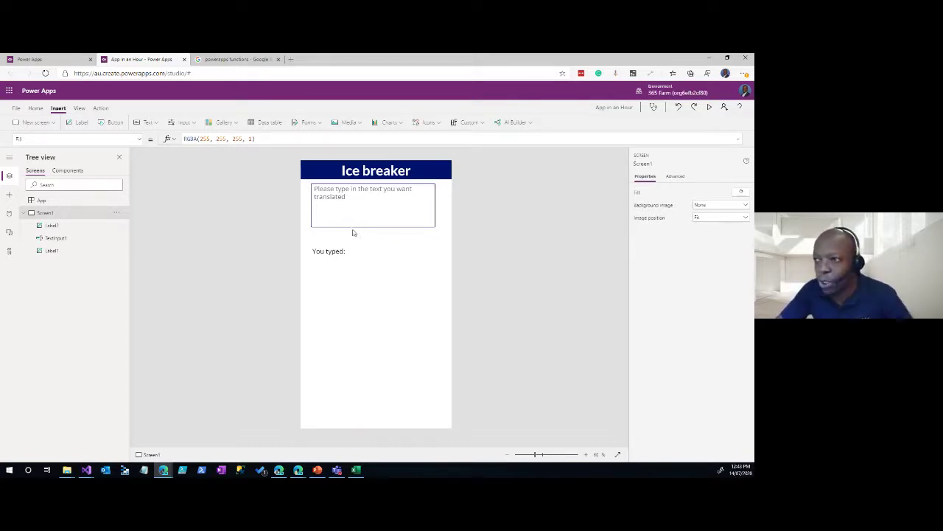
- Preview the app, test the text input with "is this working?", and return to editing
left_click(710, 108)
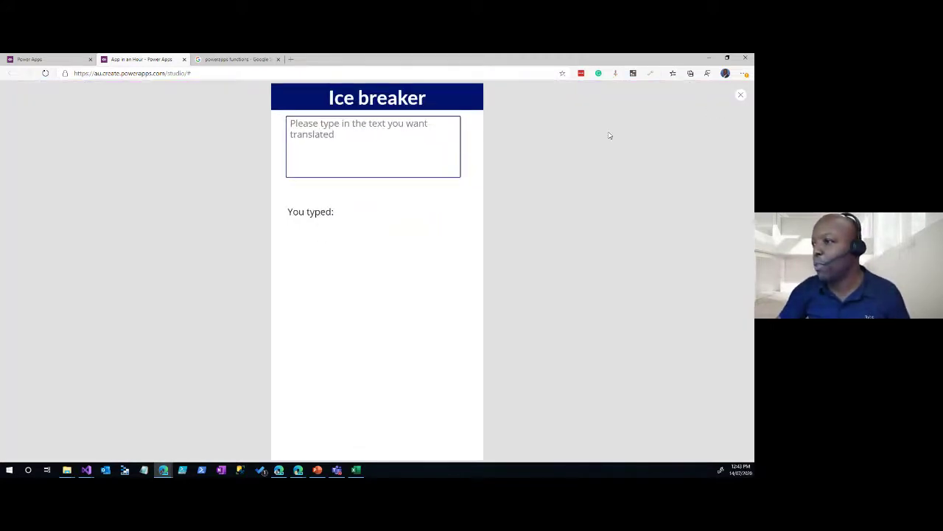
left_click(410, 150)
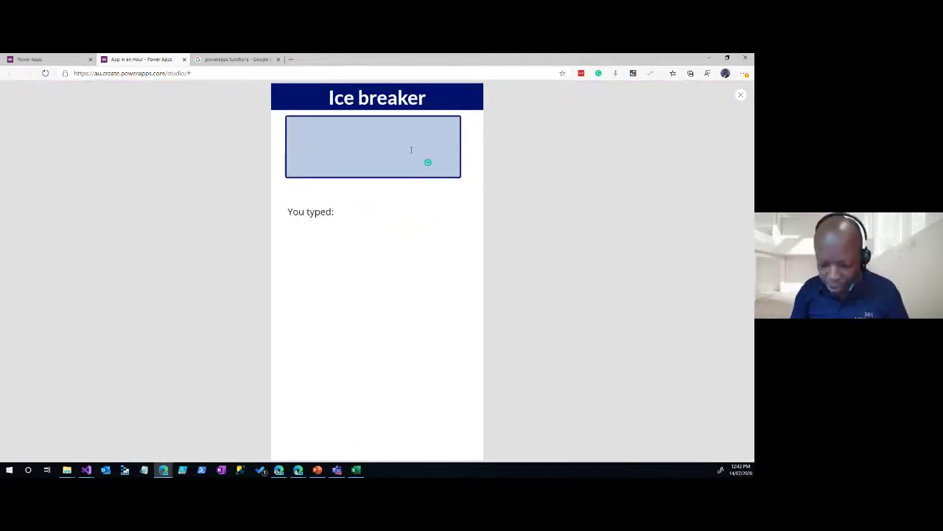
type("is this working?")
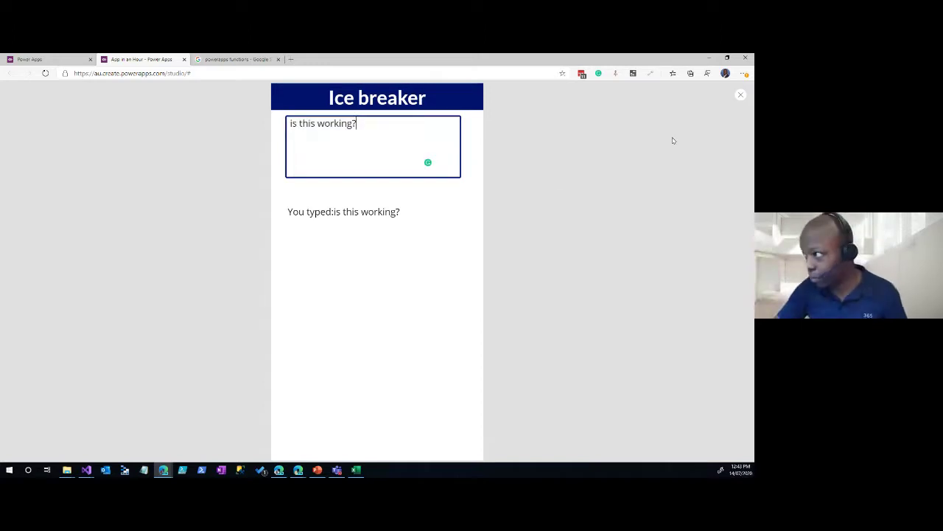
left_click(741, 98)
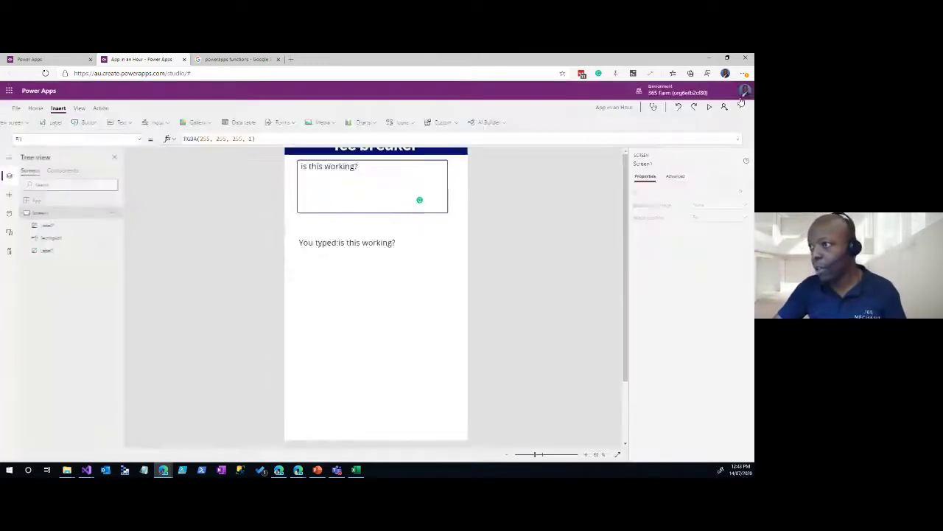
- Wrap TextInput1.Text in the Len function in the lower label's formula, giving "You typed:" &Len(TextInput1.Text)
left_click(351, 251)
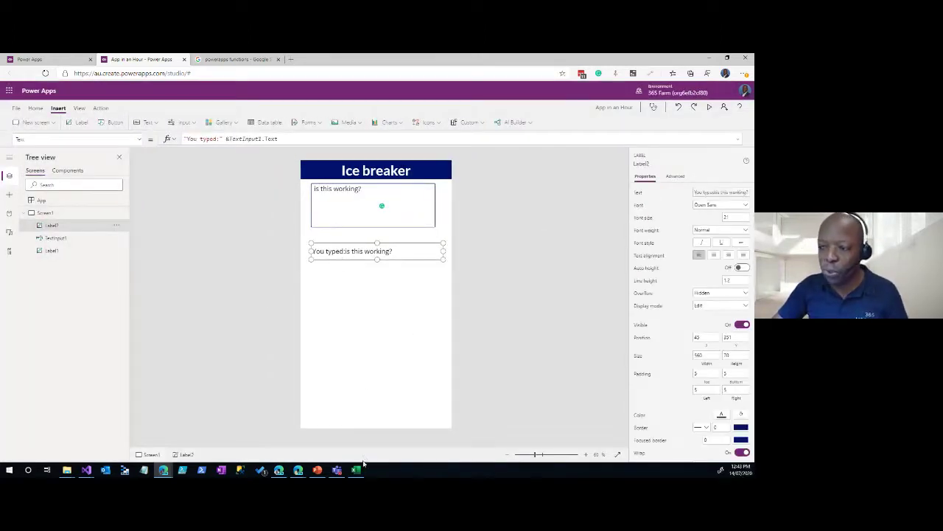
mouse_move(357, 472)
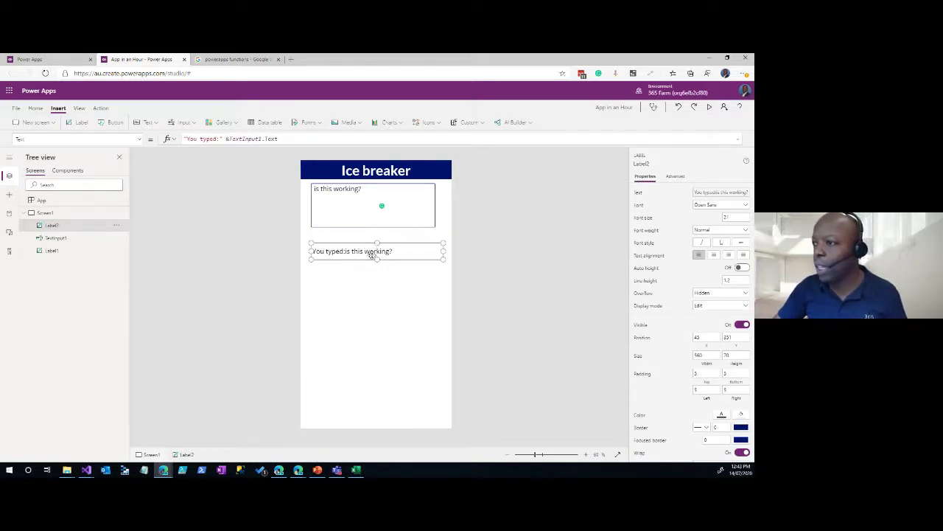
left_click(285, 138)
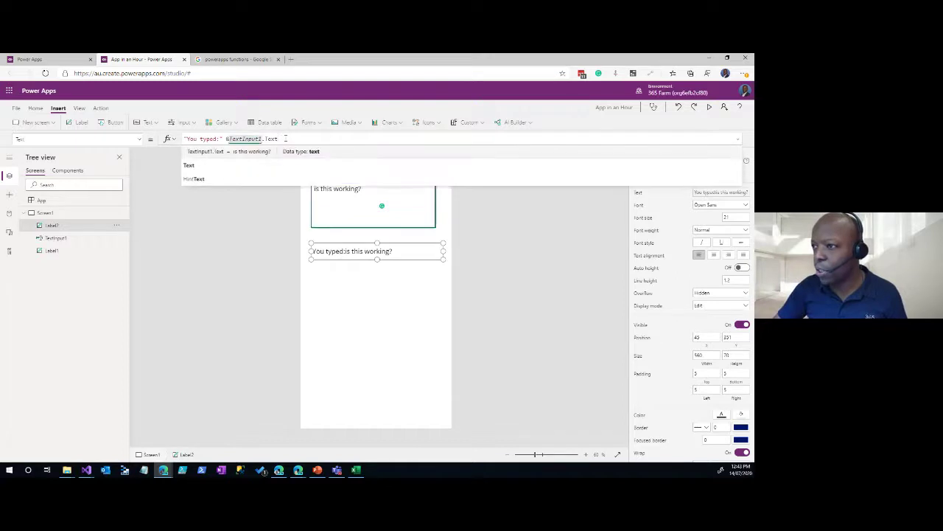
left_click(228, 139)
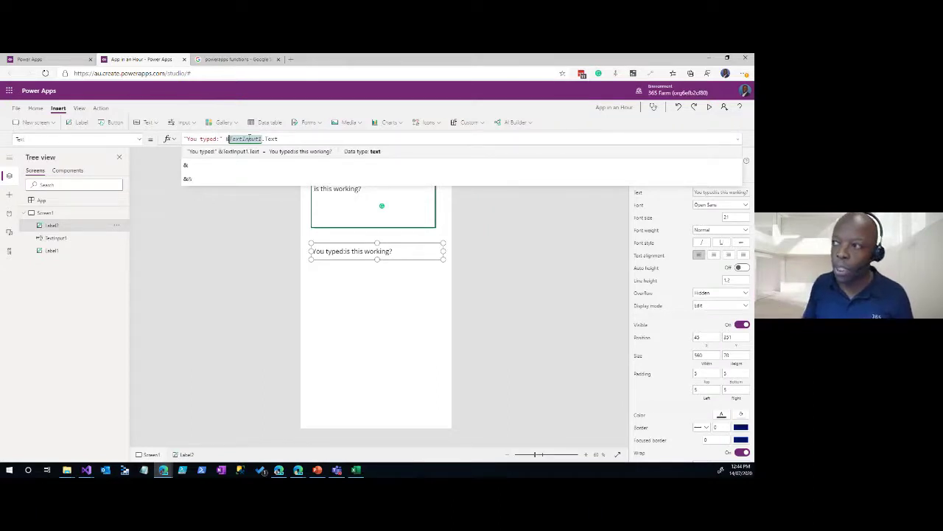
type("Len")
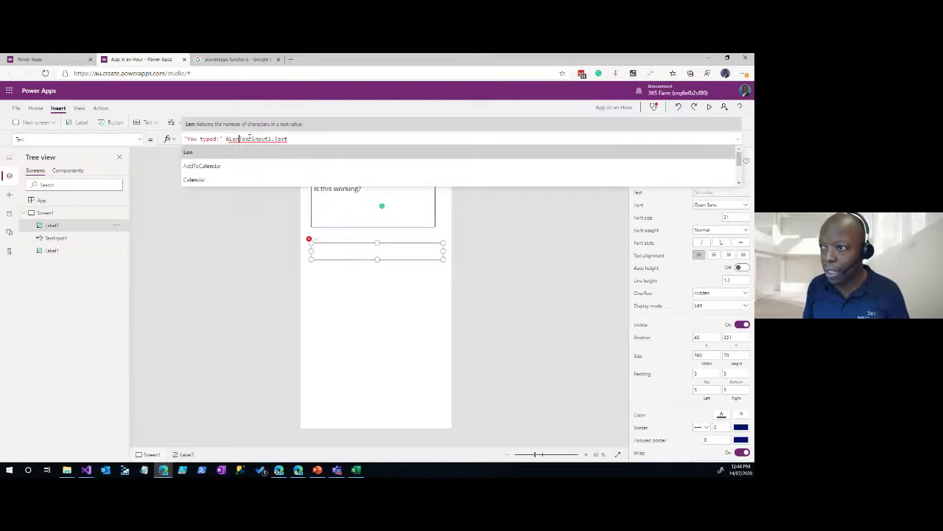
type("(")
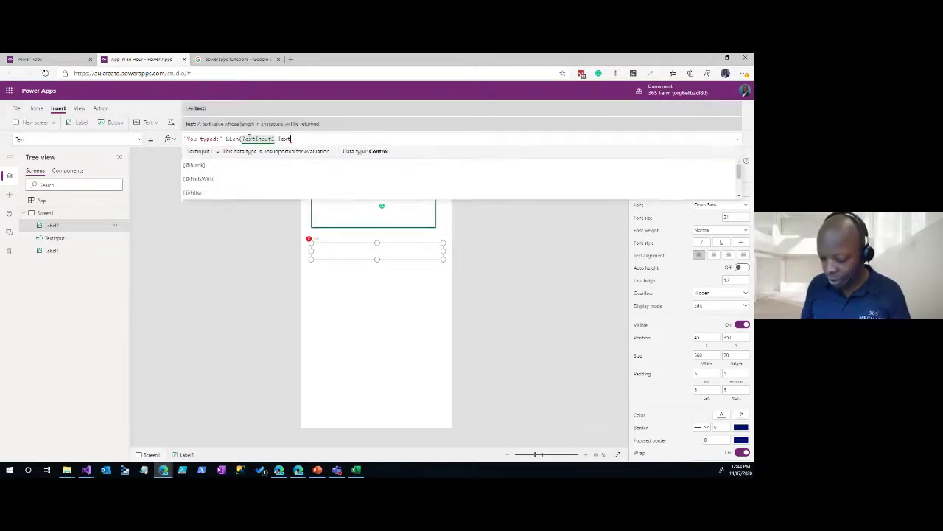
type(")")
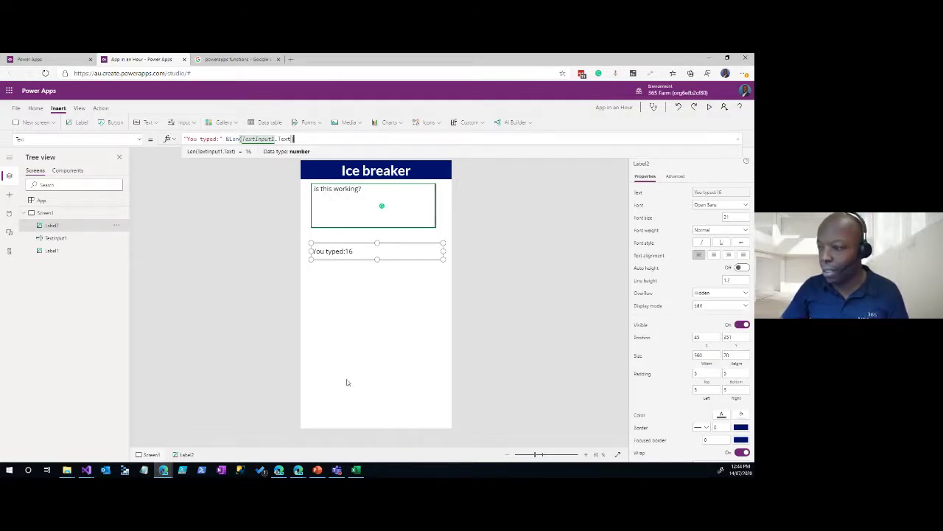
- Switch to the Excel workbook to compare the LEN(B4) example in cell C5, and return to Power Apps
mouse_move(356, 469)
left_click(356, 436)
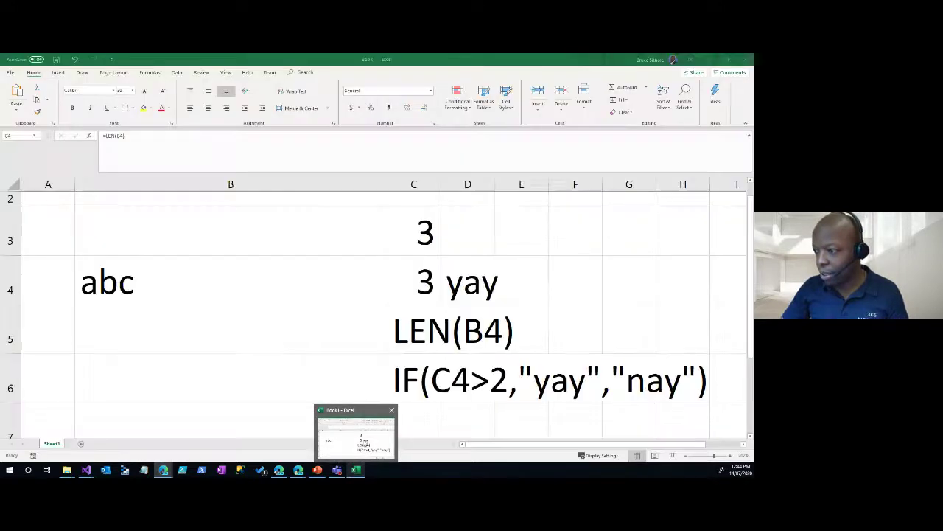
left_click(420, 334)
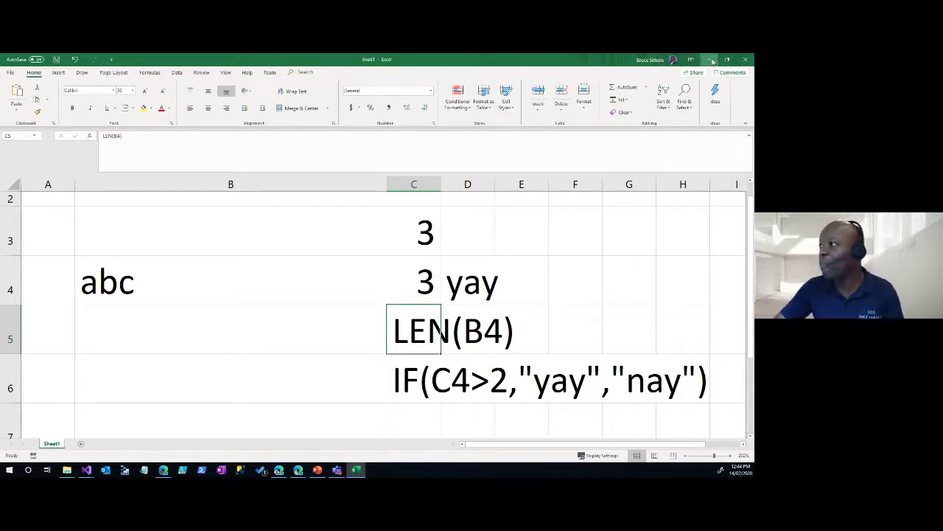
key("alt+Tab")
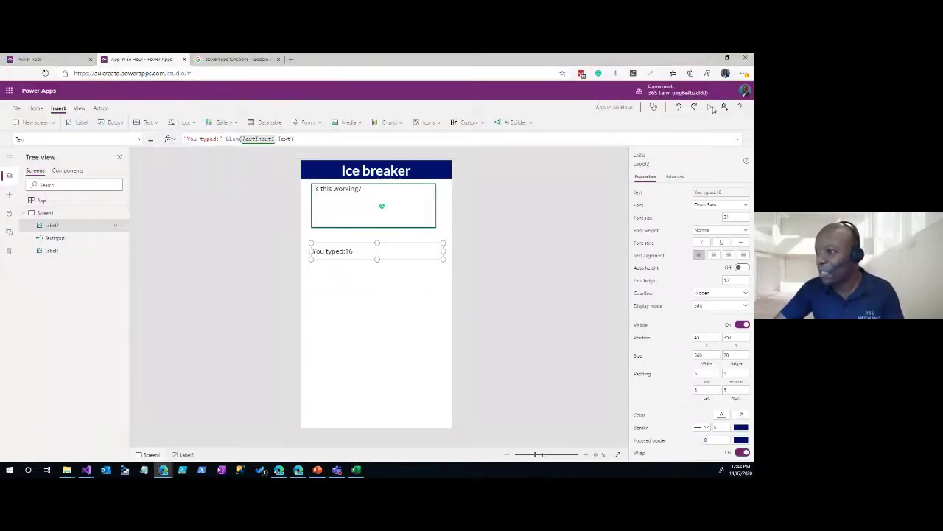
- Preview the app, delete all the text in the text input to test the character count, and close the preview
left_click(709, 107)
left_click(378, 131)
key("BackSpace")
key("BackSpace")
key("BackSpace")
key("BackSpace")
key("BackSpace")
key("BackSpace")
key("BackSpace")
key("BackSpace")
key("BackSpace")
key("BackSpace")
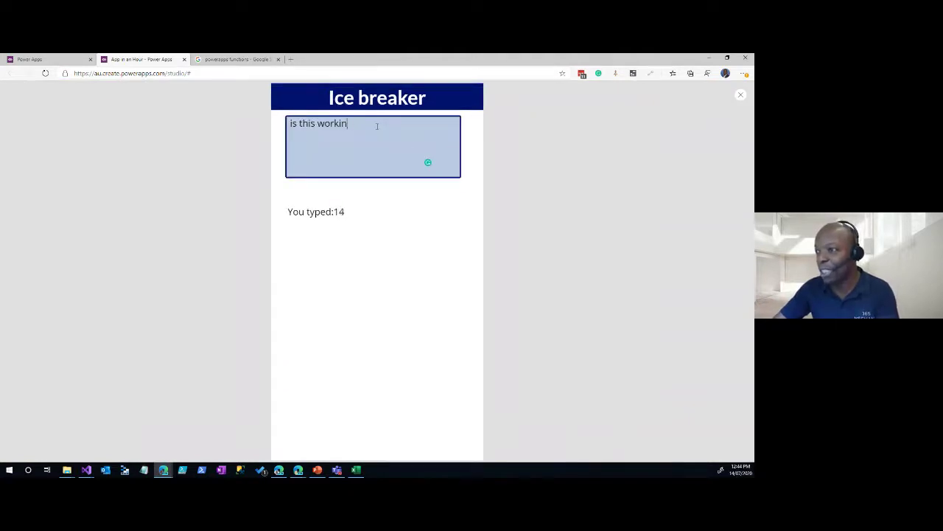
key("BackSpace")
key("BackSpace")
key("BackSpace")
key("BackSpace")
key("BackSpace")
key("BackSpace")
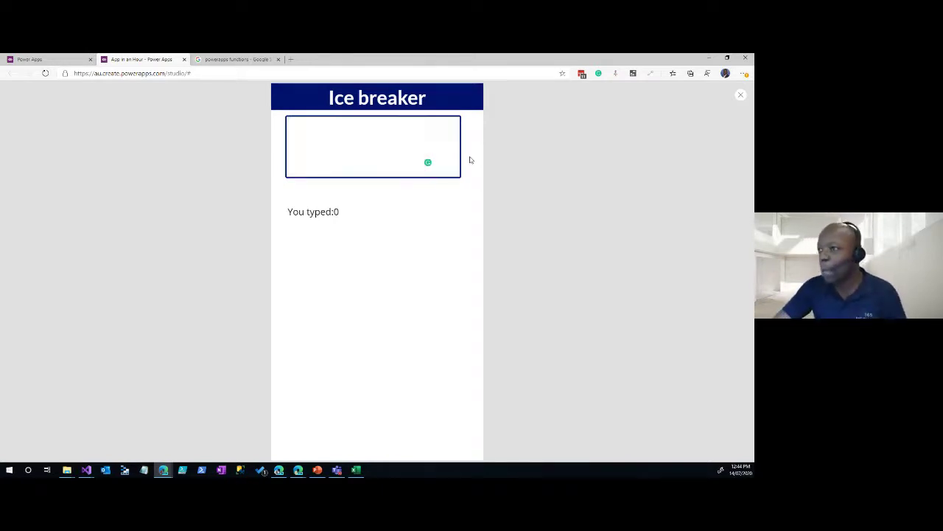
left_click(741, 96)
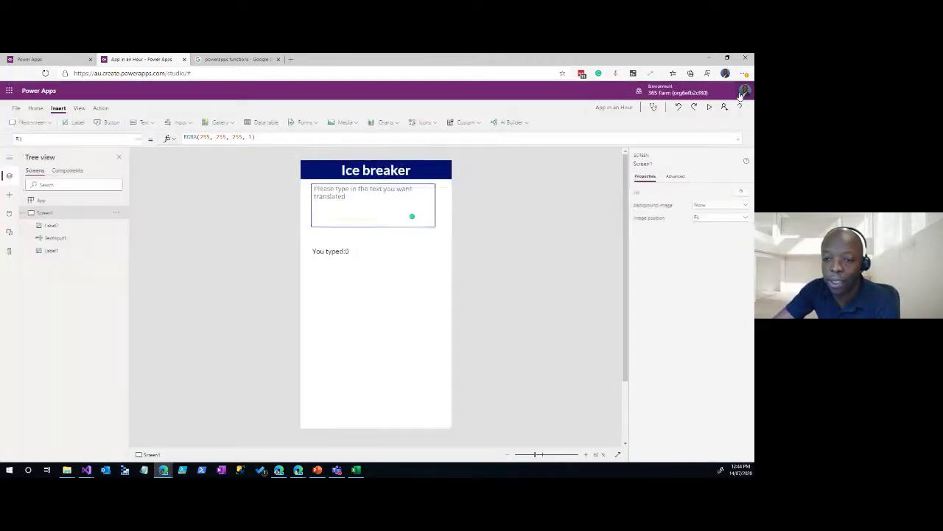
- Replace the "You typed:" label with a drop down below the text input, at about X 45, Y 325 and about 526 wide
left_click(353, 251)
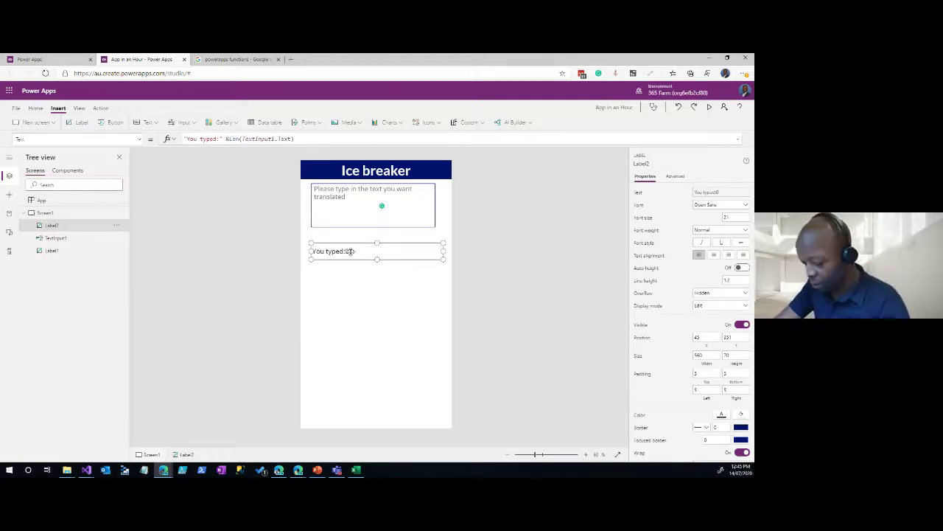
key("Delete")
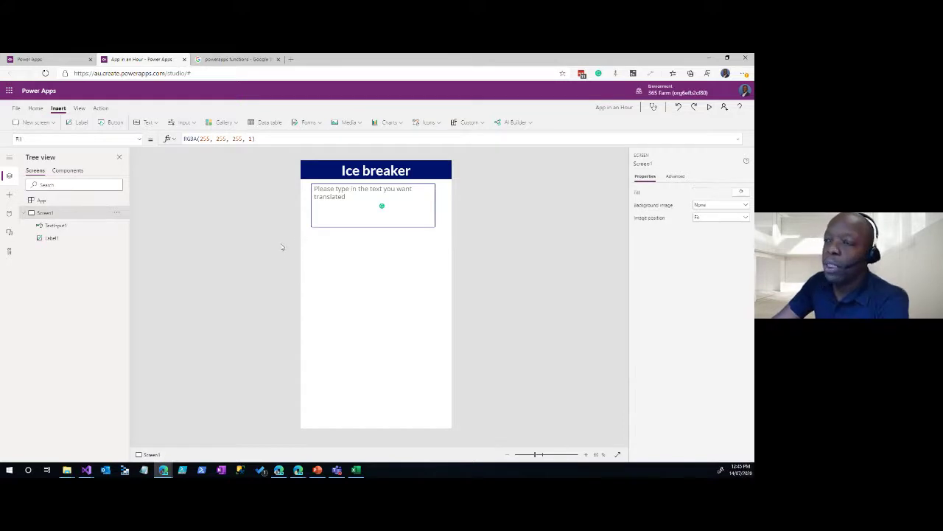
left_click(374, 195)
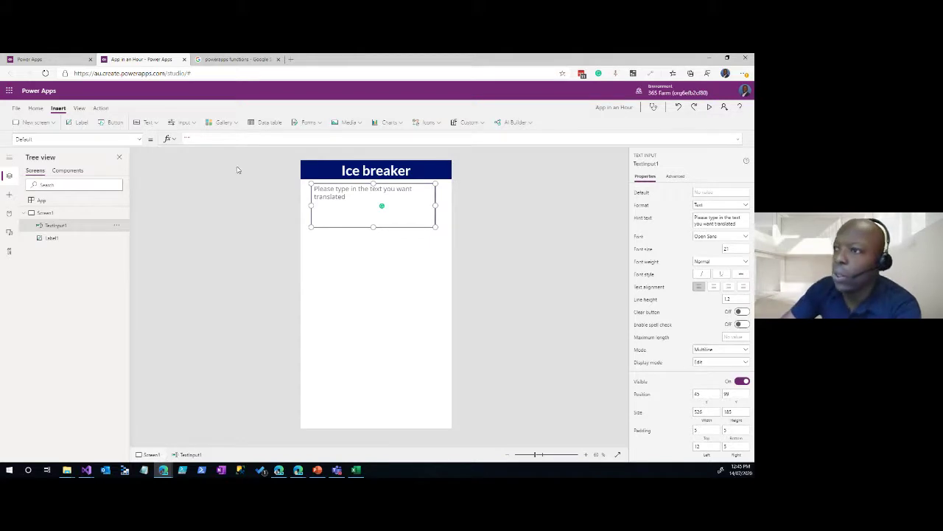
left_click(182, 125)
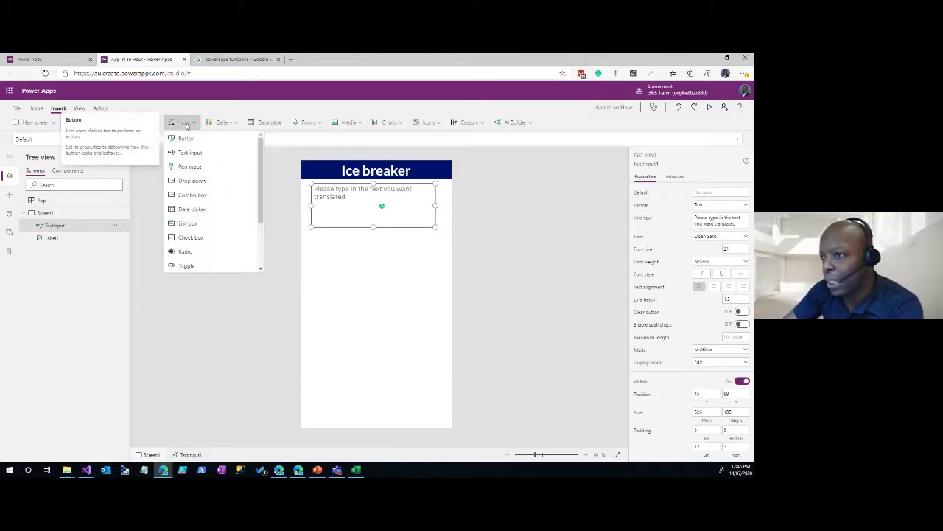
left_click(203, 180)
left_click_drag(362, 183, 367, 248)
left_click_drag(447, 252, 434, 251)
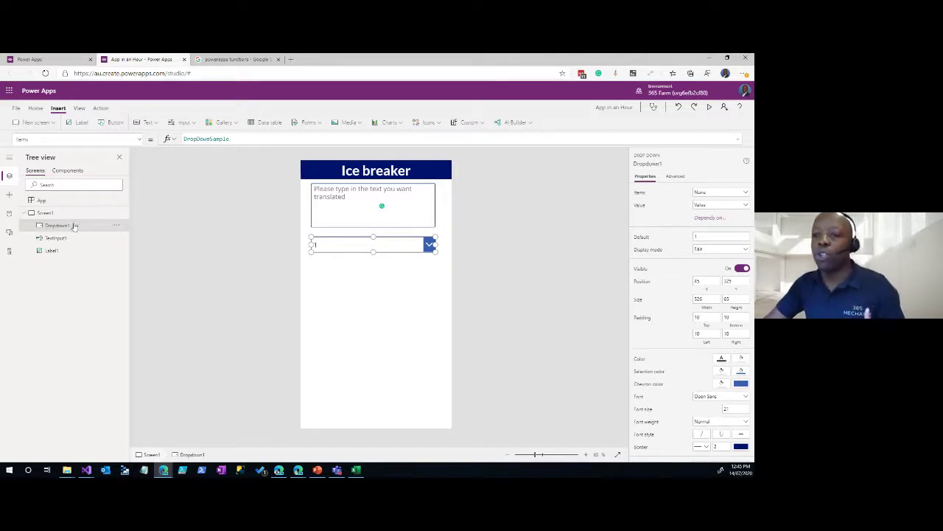
- Search the data source connectors for "transl" and add the existing Microsoft Translator connection to the app
left_click(9, 215)
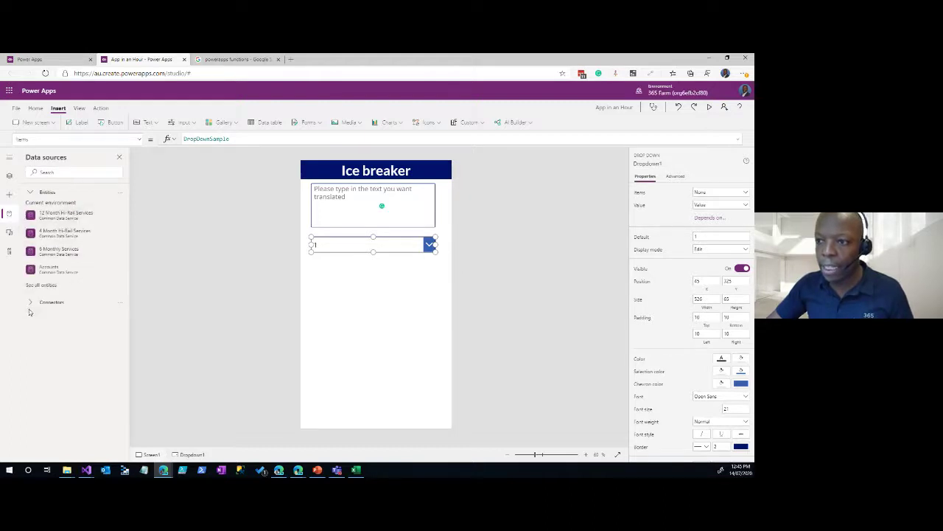
left_click(31, 302)
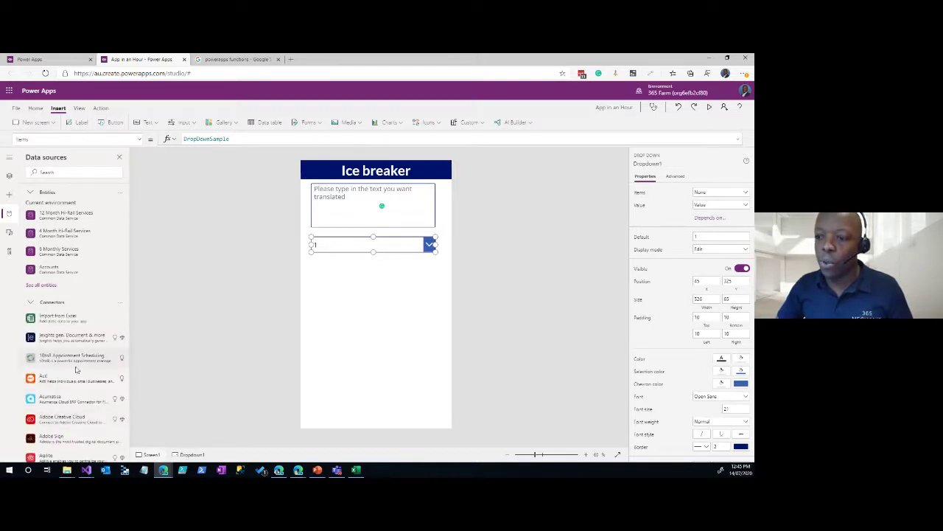
scroll(74, 353, "down", 4)
scroll(76, 301, "down", 10)
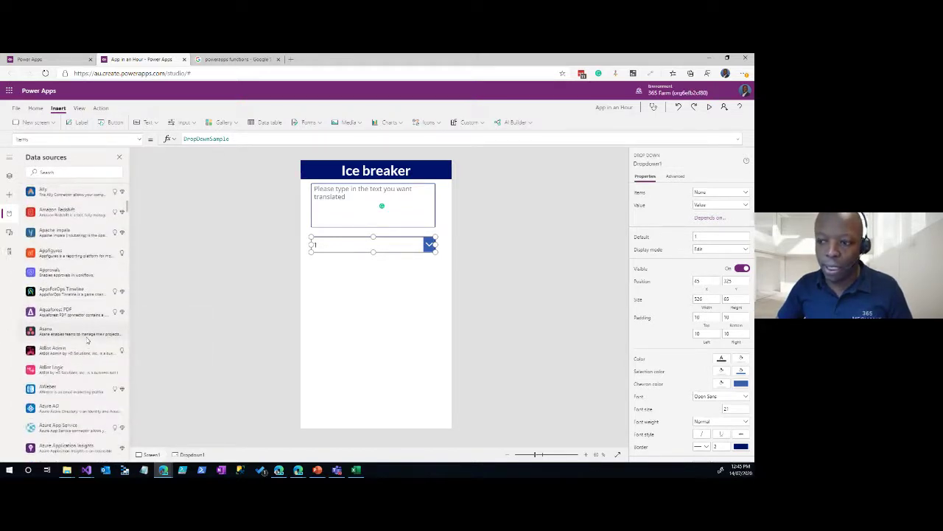
scroll(67, 339, "down", 3)
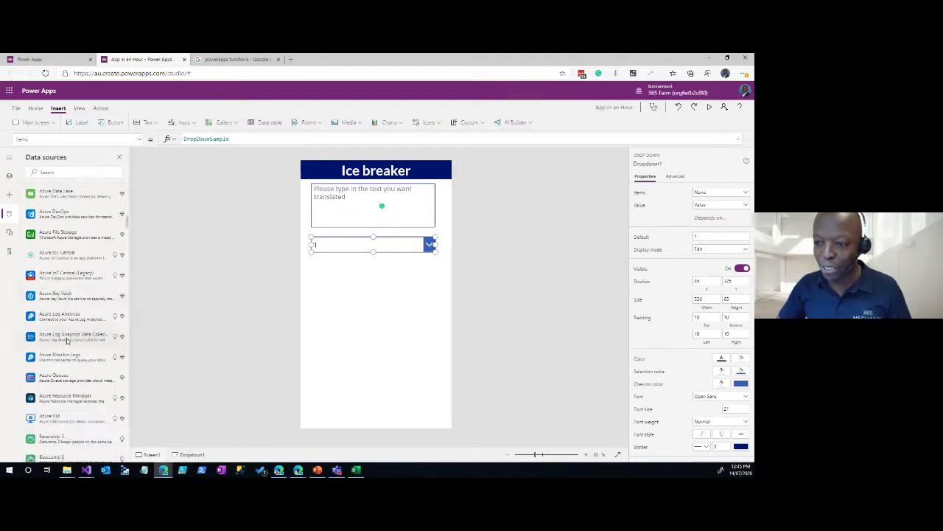
scroll(65, 334, "up", 3)
left_click(61, 173)
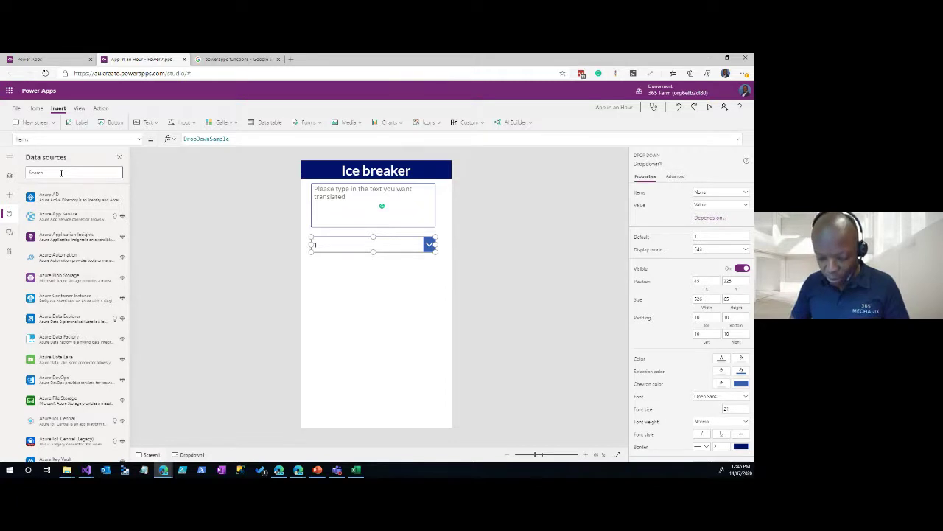
type("transl")
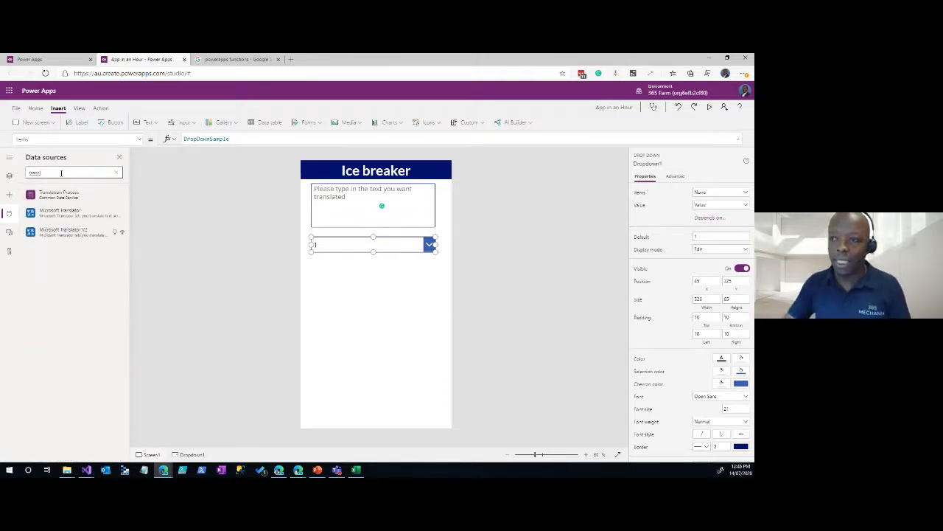
left_click(67, 215)
mouse_move(185, 252)
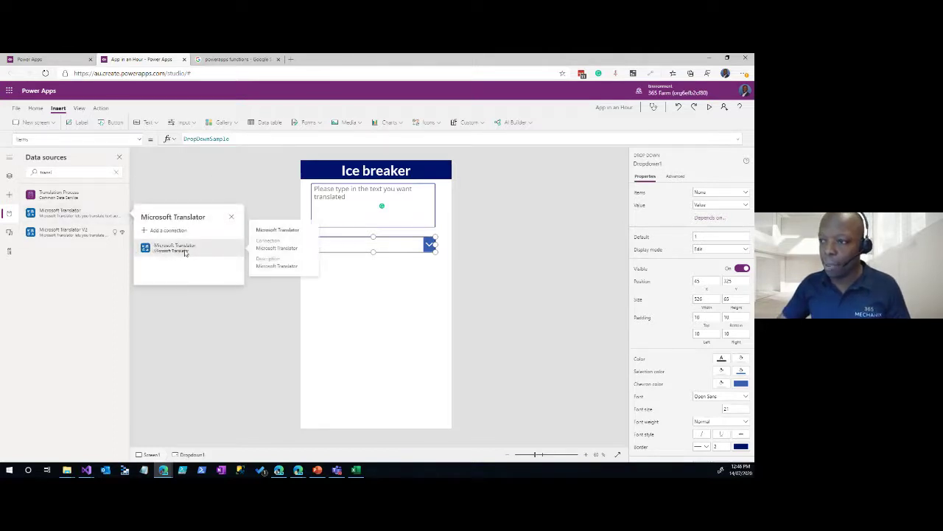
left_click(185, 252)
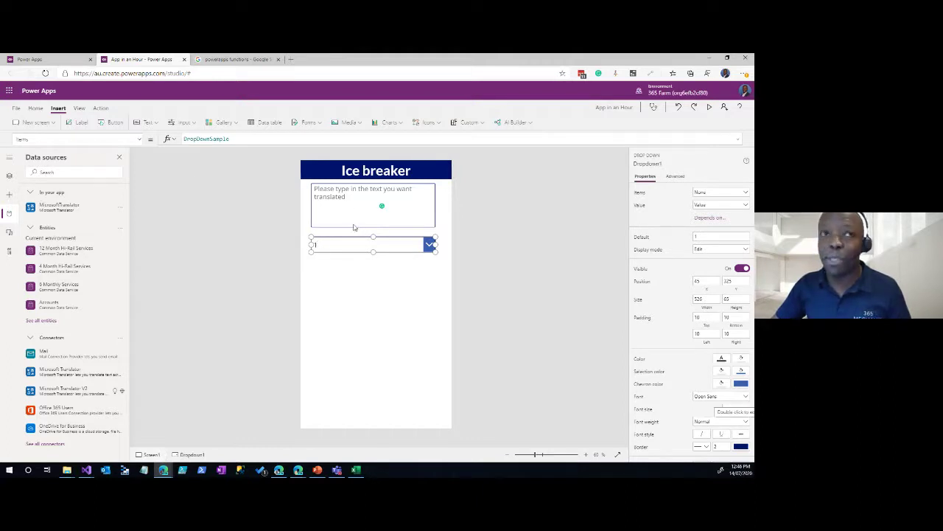
- Set the drop down's Items formula to MicrosoftTranslator.SpeechLanguages()
left_click(340, 307)
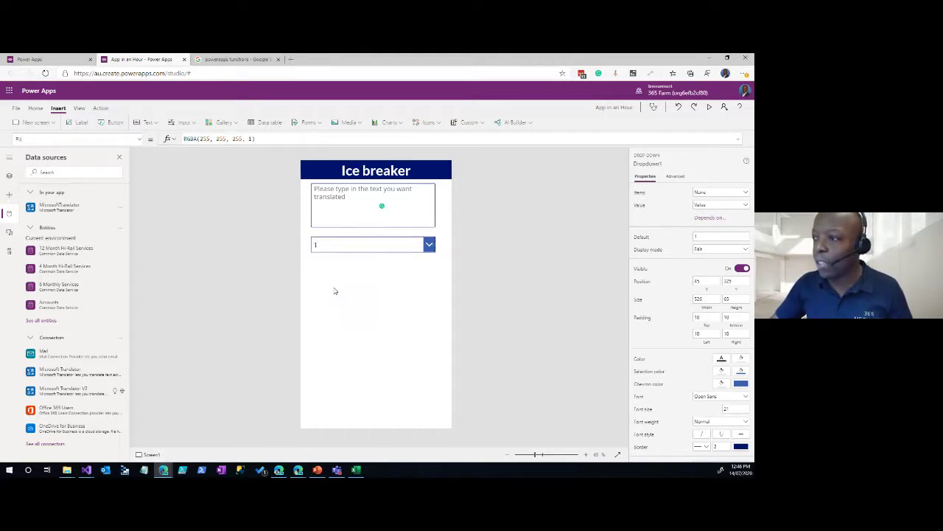
left_click(335, 243)
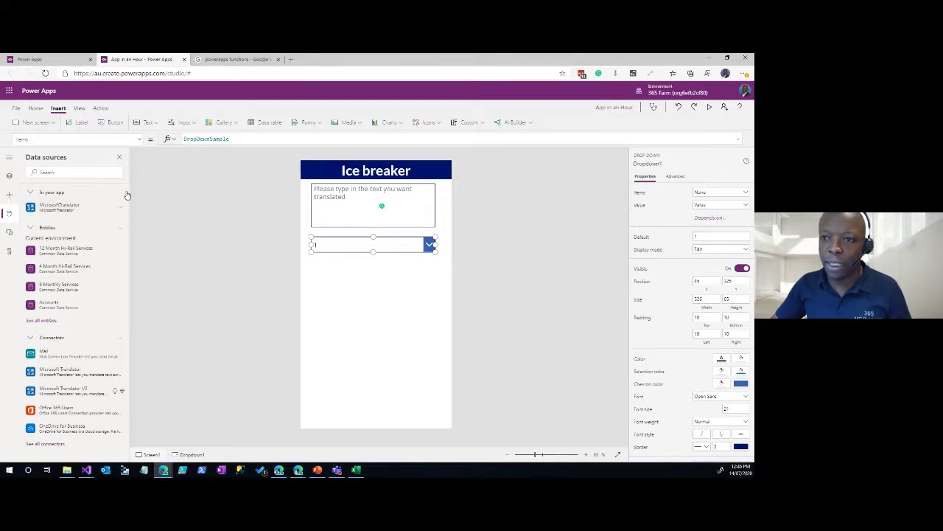
double_click(197, 138)
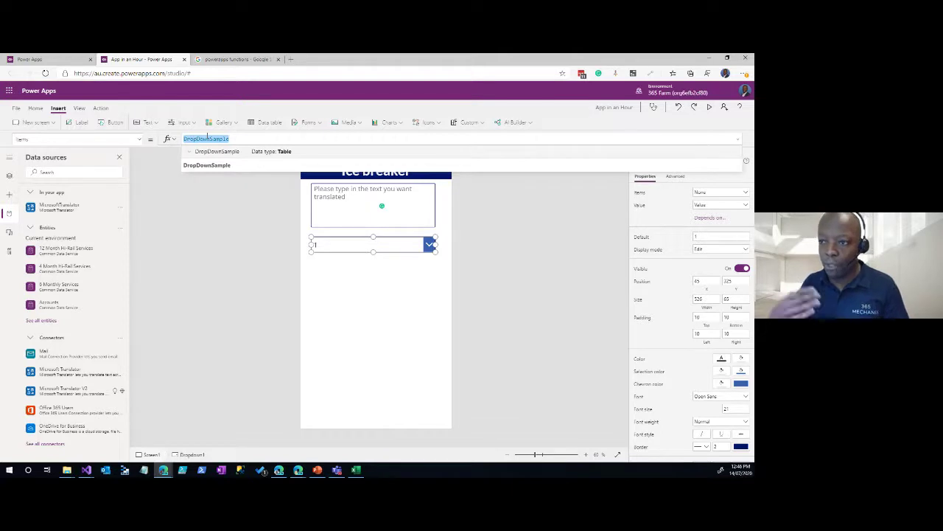
type("Micr")
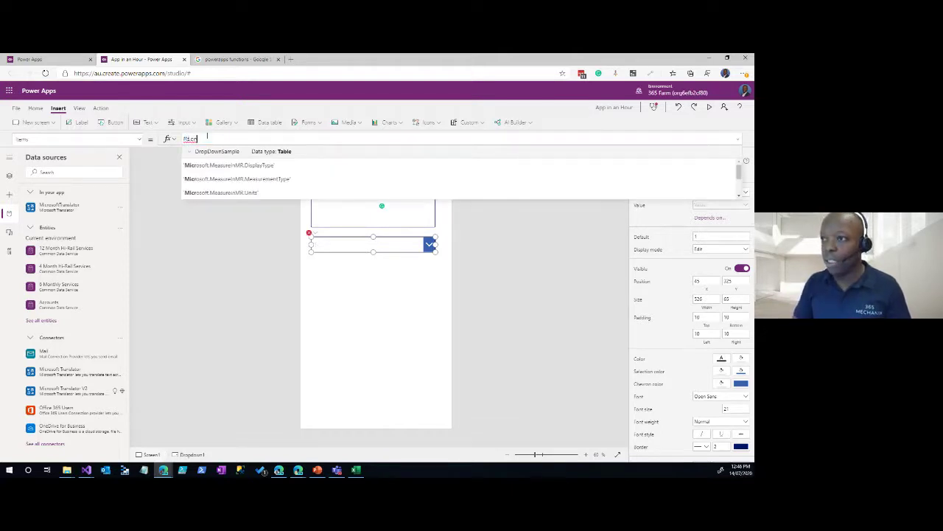
type("osoft")
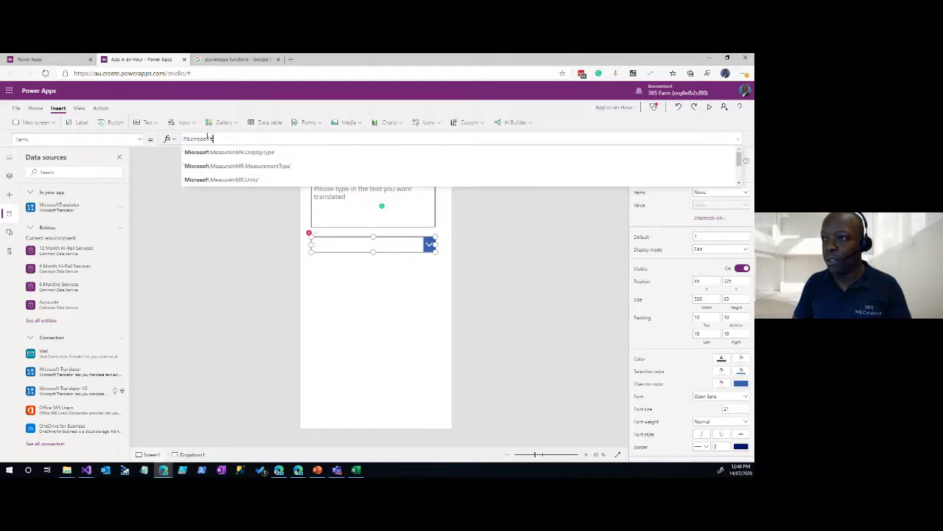
type("tr")
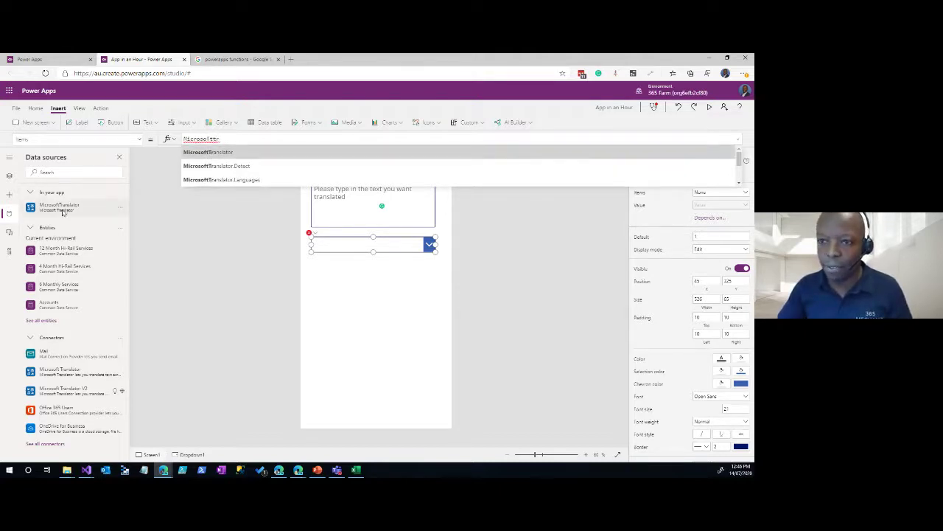
left_click(223, 153)
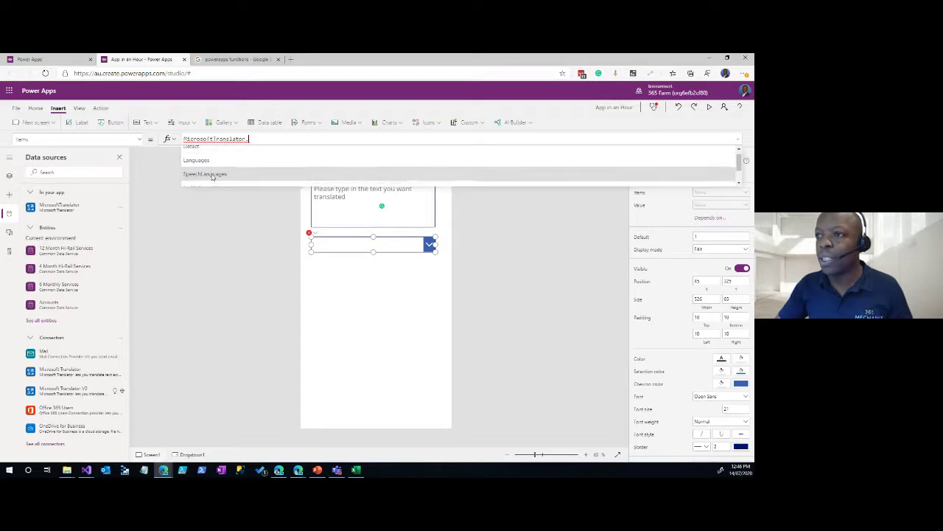
scroll(210, 177, "down", 1)
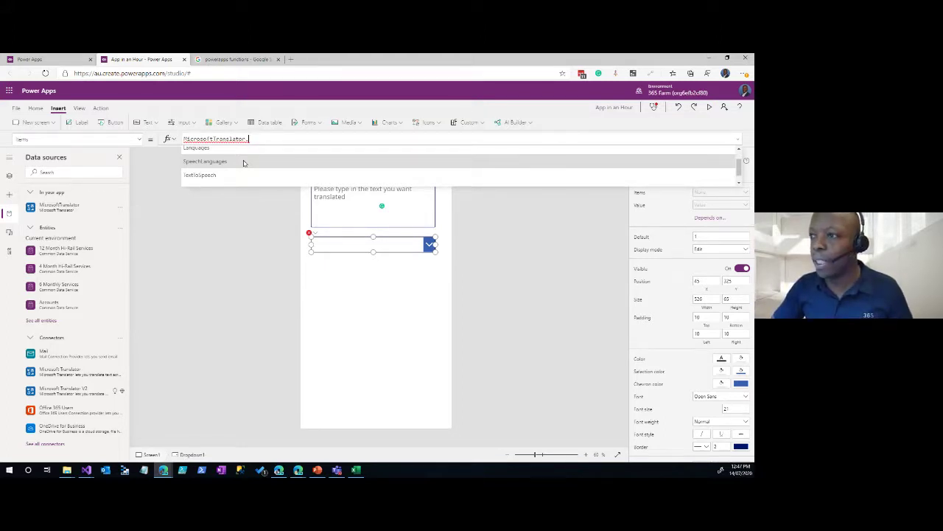
left_click(244, 163)
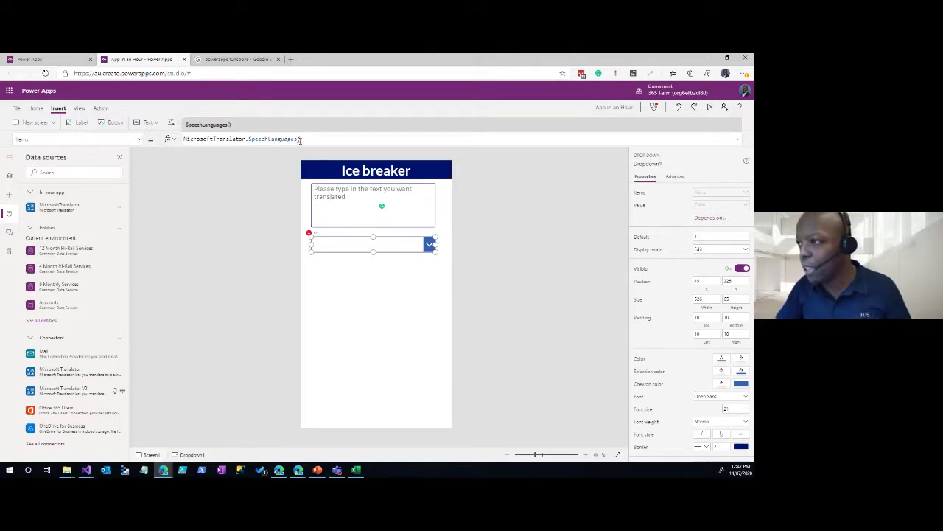
type(")")
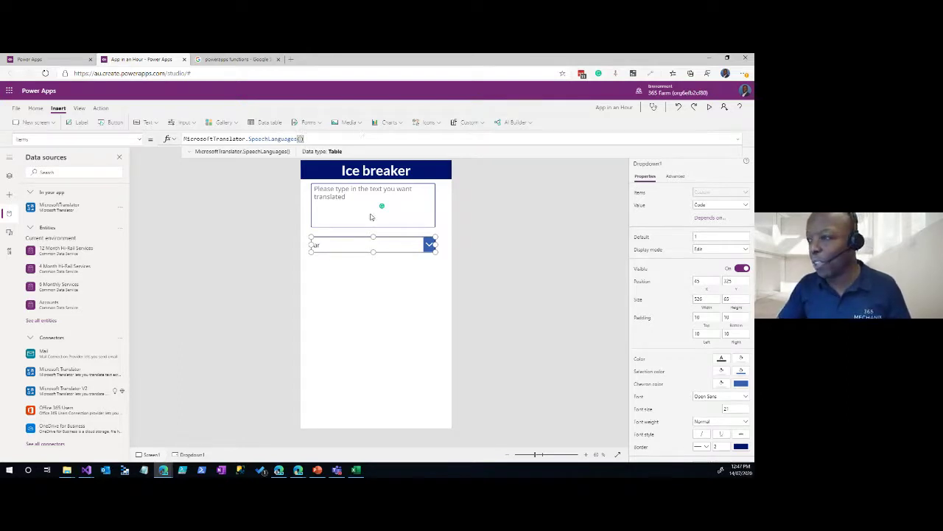
- Preview the app, browse the language codes in the drop down, and close the preview
left_click(707, 108)
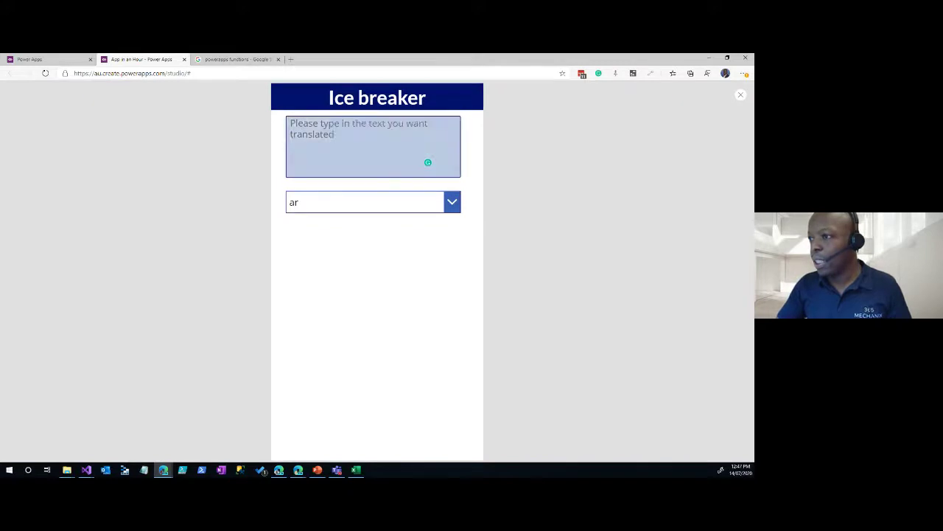
left_click(452, 202)
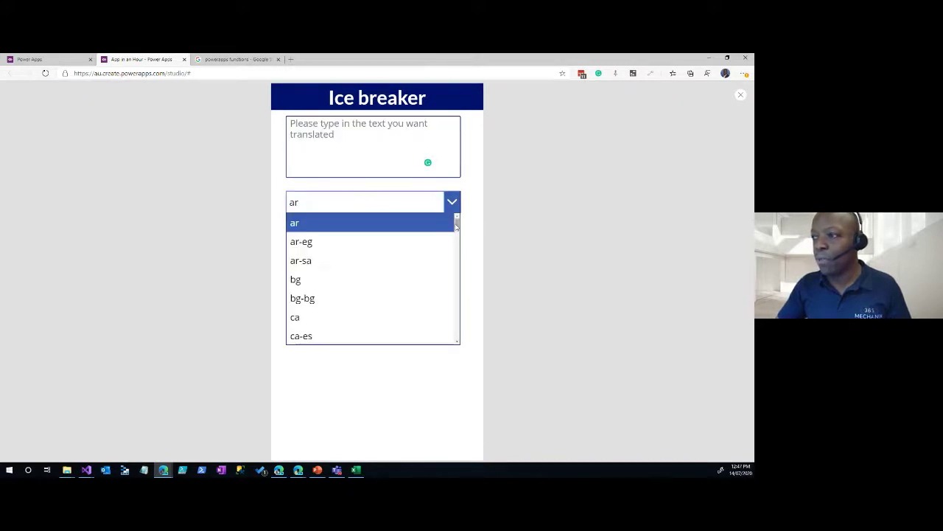
left_click_drag(457, 224, 456, 294)
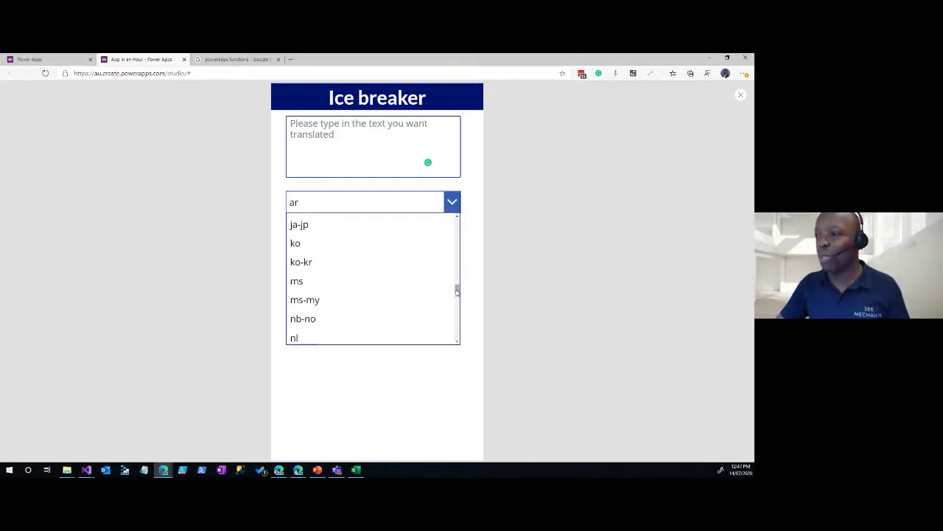
left_click(748, 98)
left_click(738, 98)
- Set the language drop down's Value property to Name
left_click(381, 247)
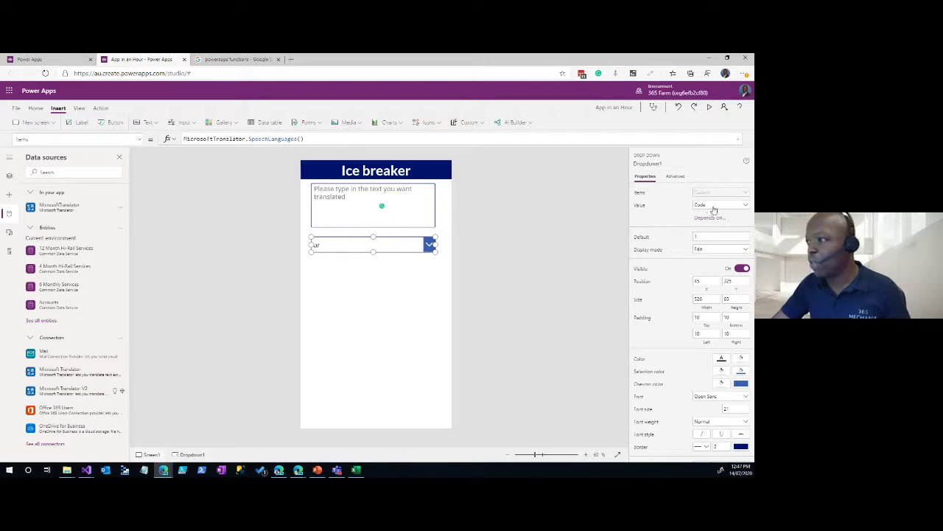
left_click(745, 207)
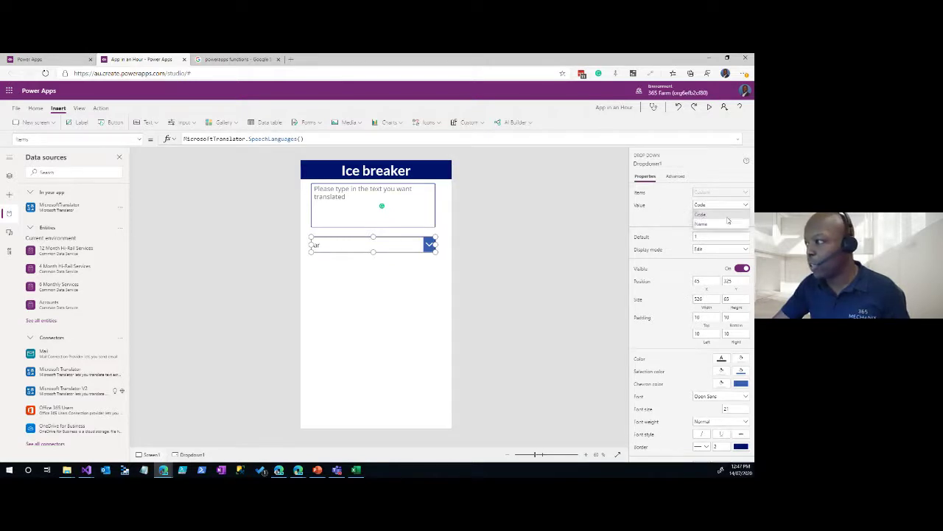
left_click(732, 223)
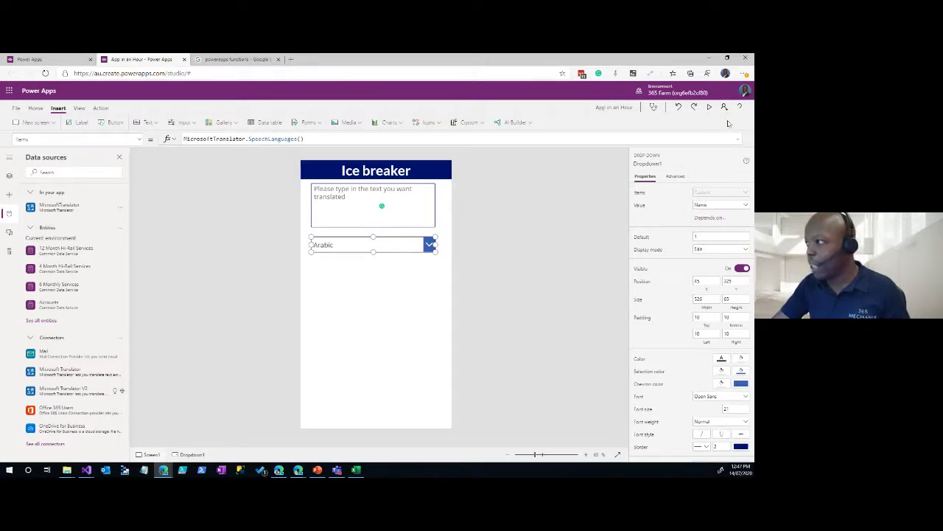
- Preview the app again to check the language names in the drop down, and return to editing
left_click(709, 107)
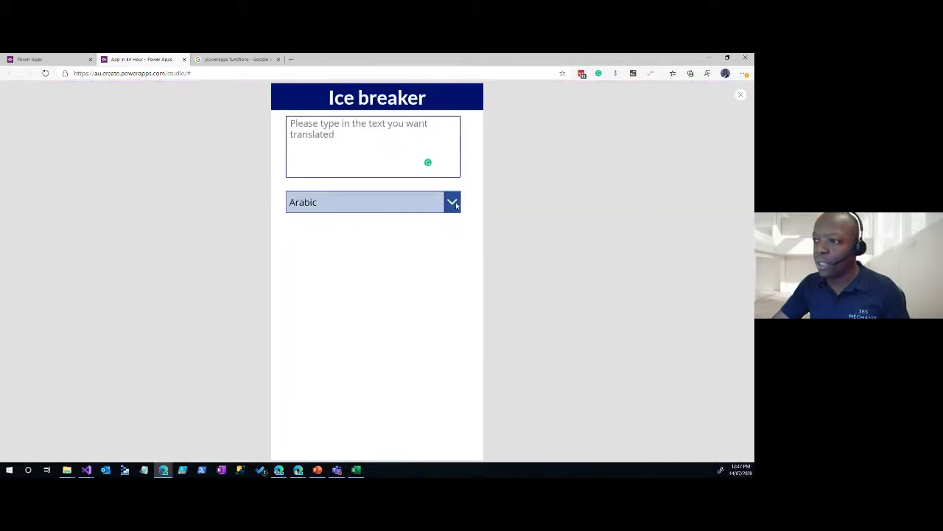
left_click(452, 202)
left_click_drag(457, 218, 642, 126)
left_click(741, 97)
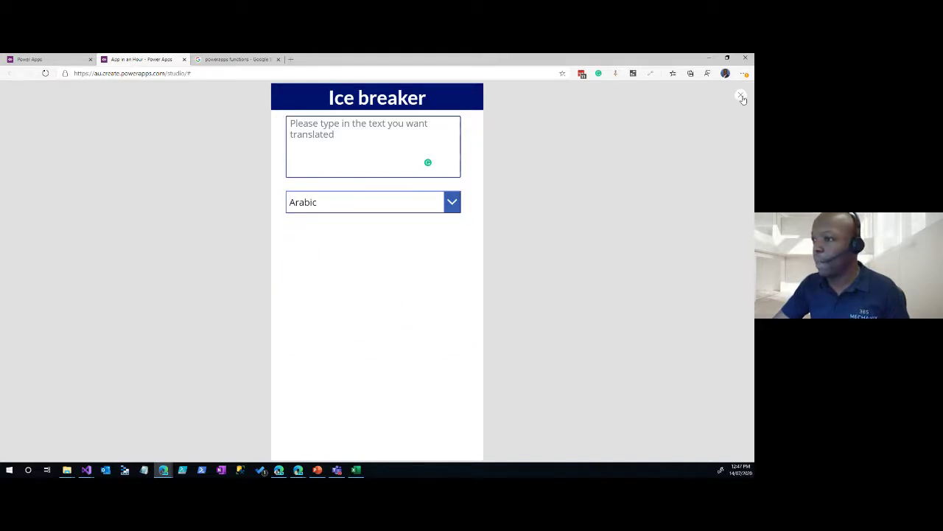
left_click(741, 98)
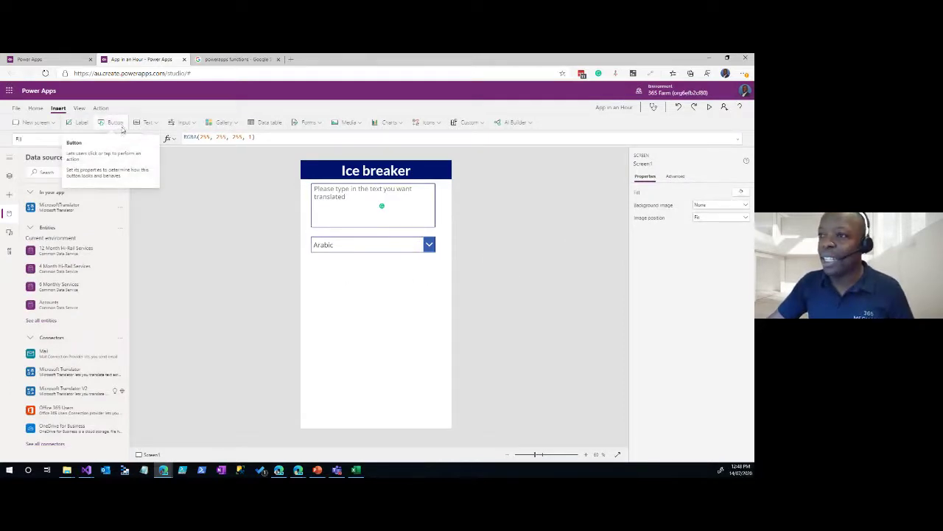
- Insert a button centred below the language drop down and set its text to Translate
left_click(116, 123)
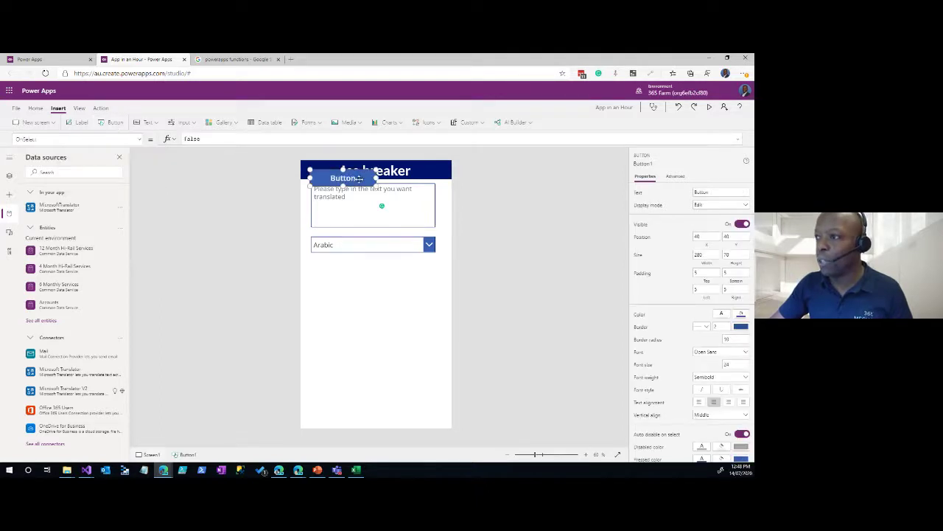
left_click_drag(356, 189, 394, 275)
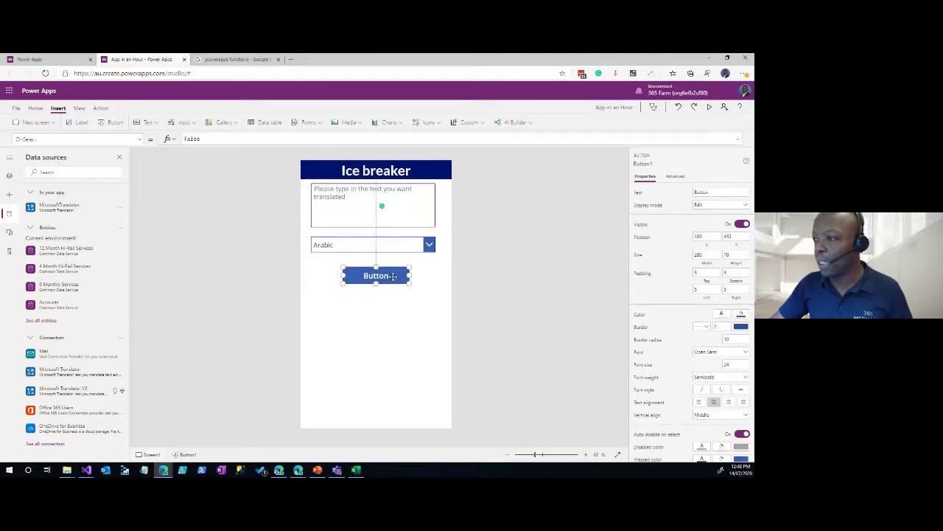
double_click(700, 193)
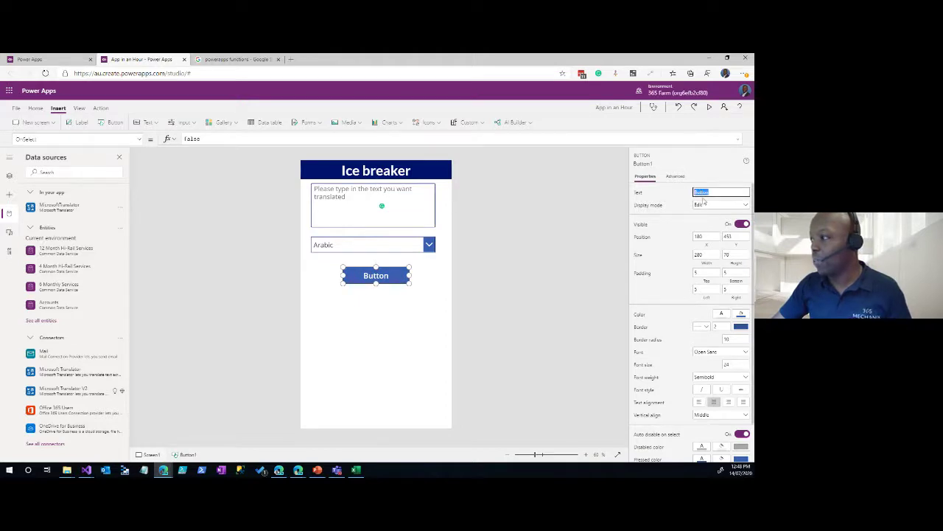
type("Translate")
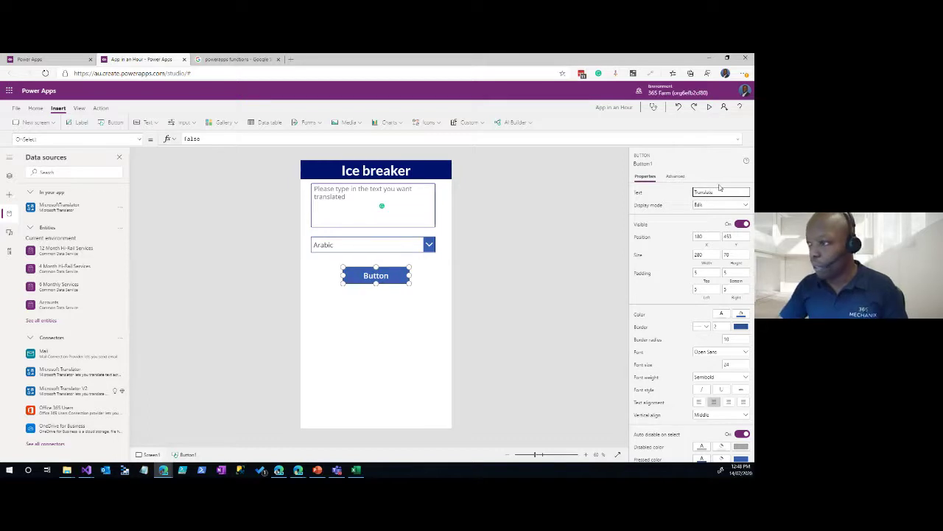
left_click(538, 267)
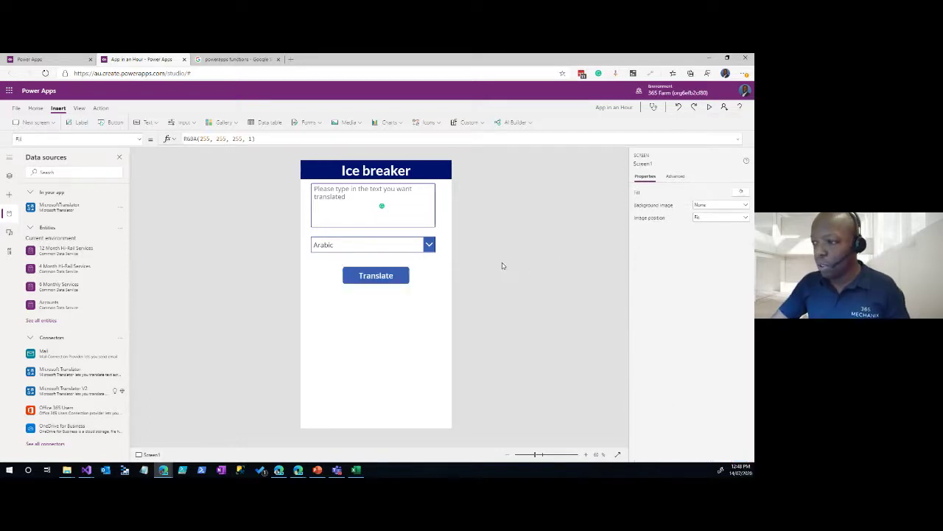
left_click(369, 276)
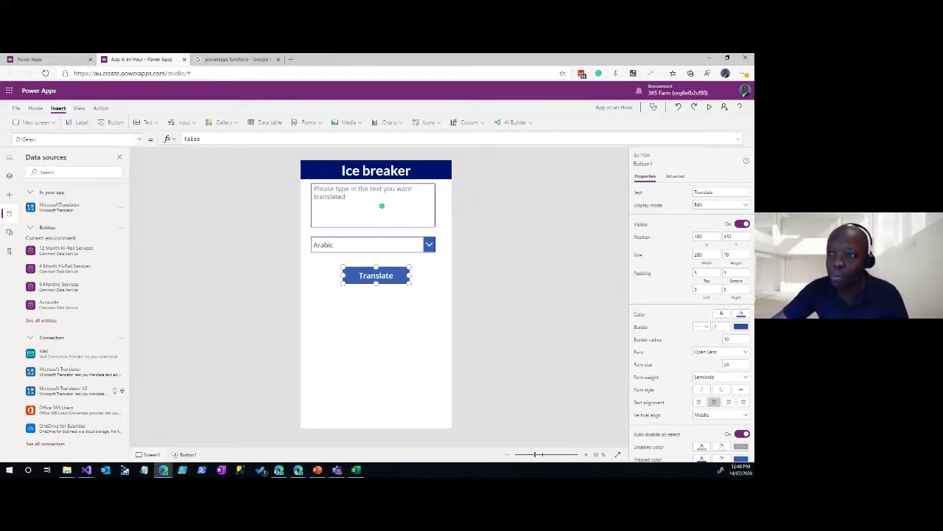
left_click(141, 140)
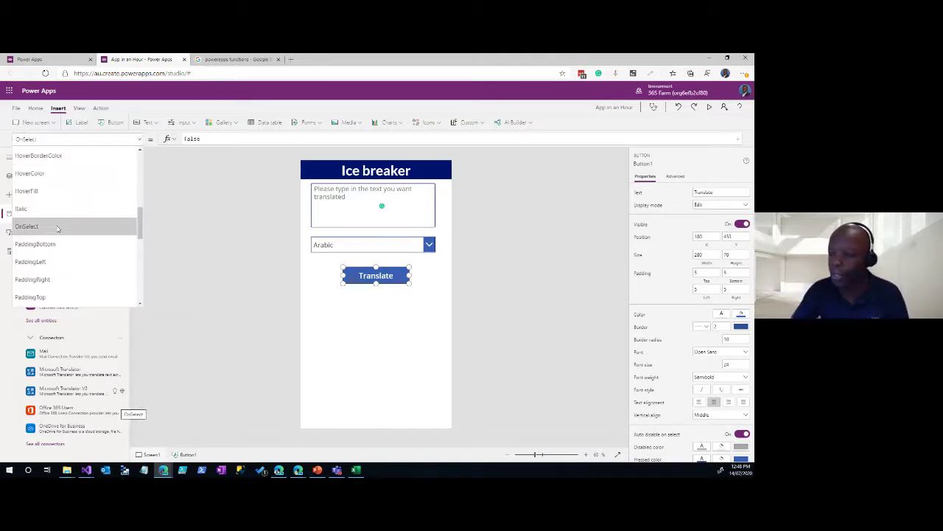
left_click(381, 273)
double_click(237, 138)
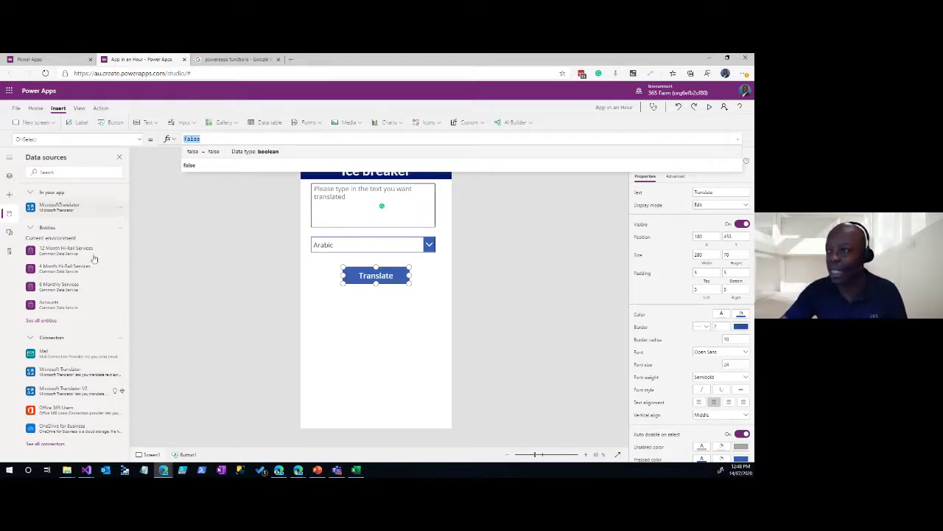
left_click(336, 215)
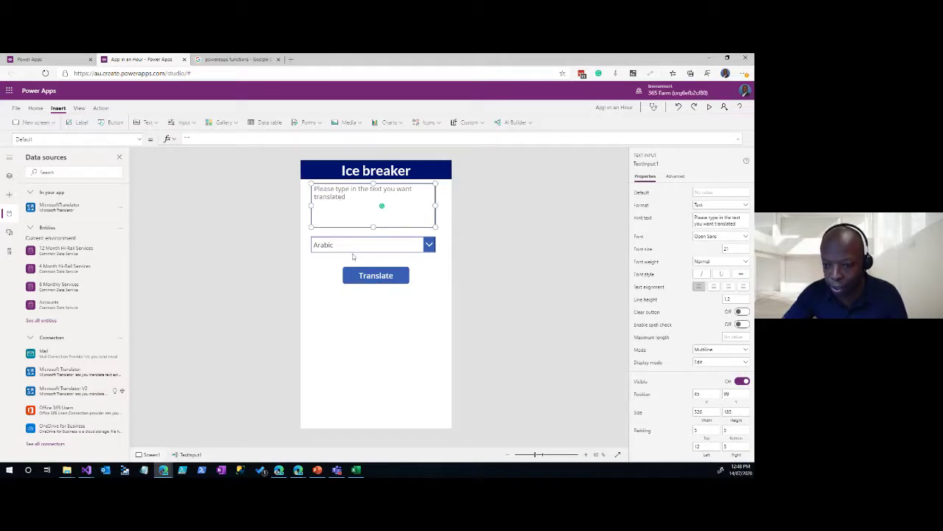
- Replace the Translate button's OnSelect formula with the start of a MicrosoftTranslator.Translate( call
left_click(369, 275)
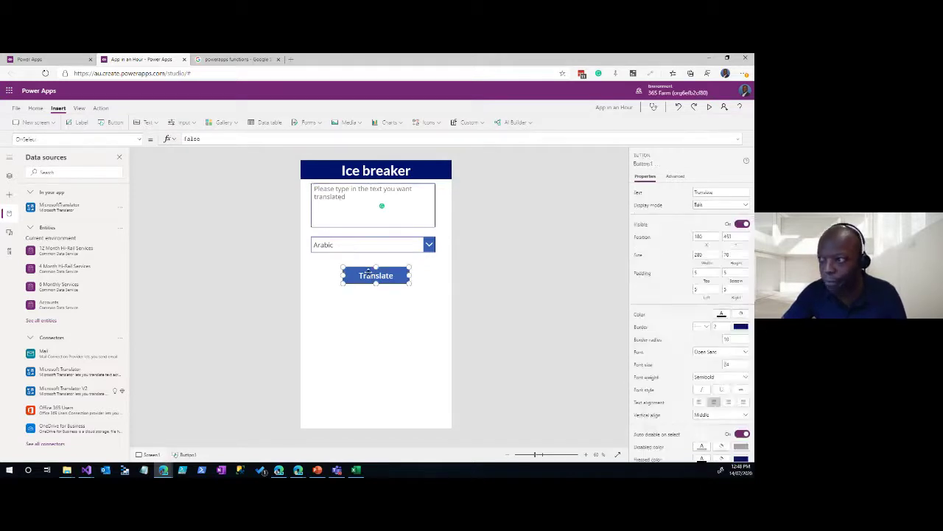
double_click(191, 139)
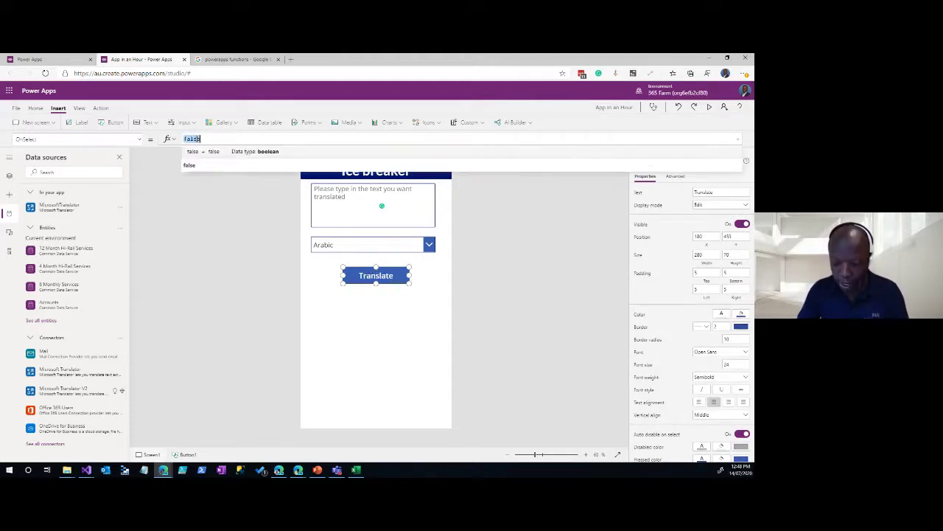
type("Microsofttr")
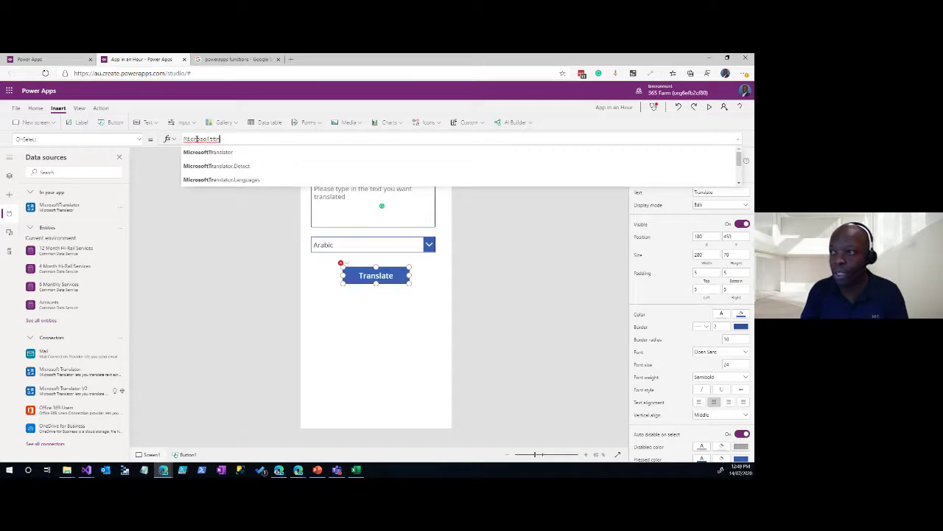
type("a")
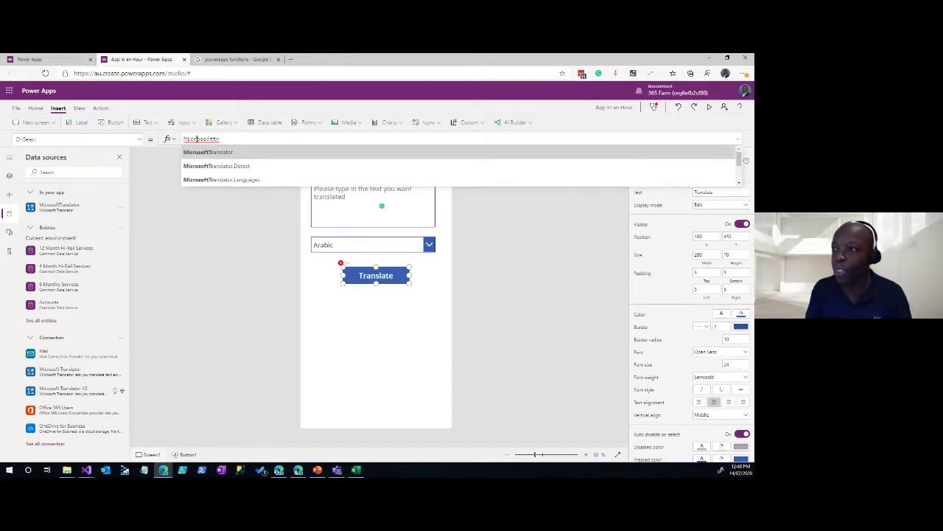
key("Tab")
type(".")
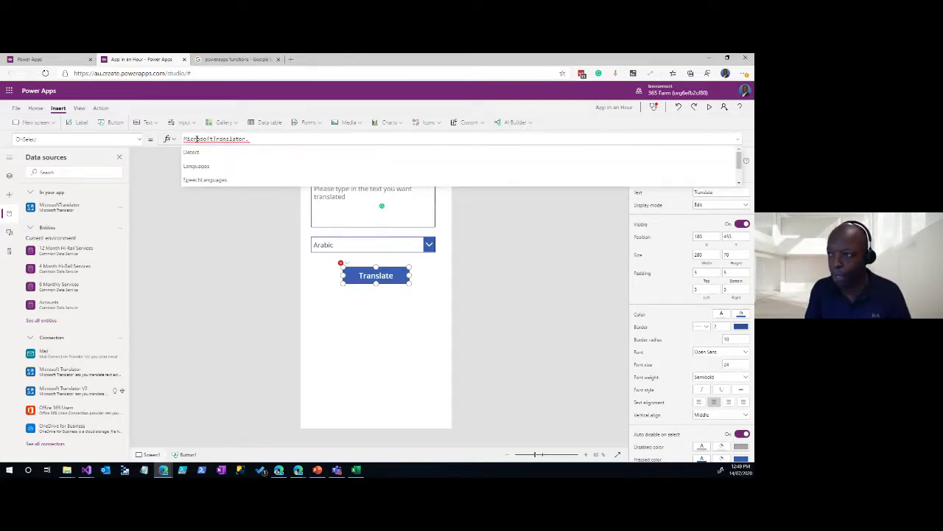
type(".")
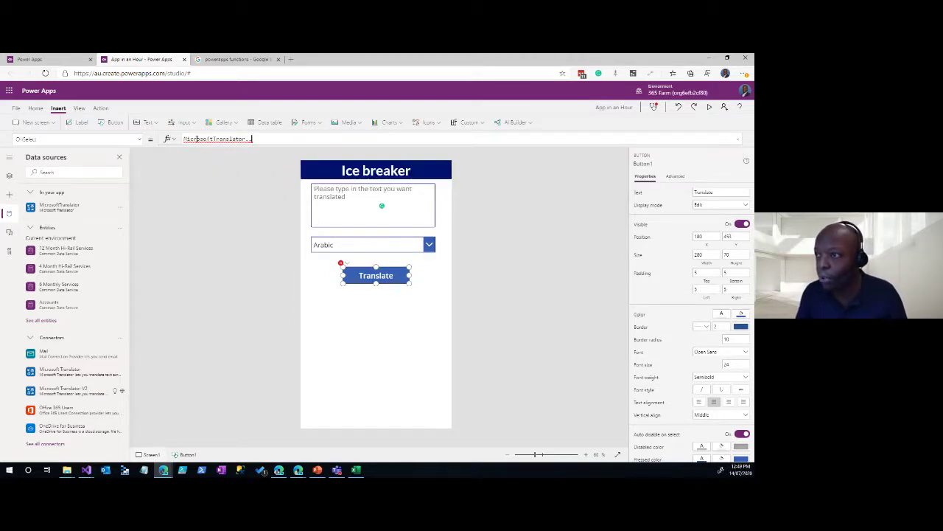
key("BackSpace")
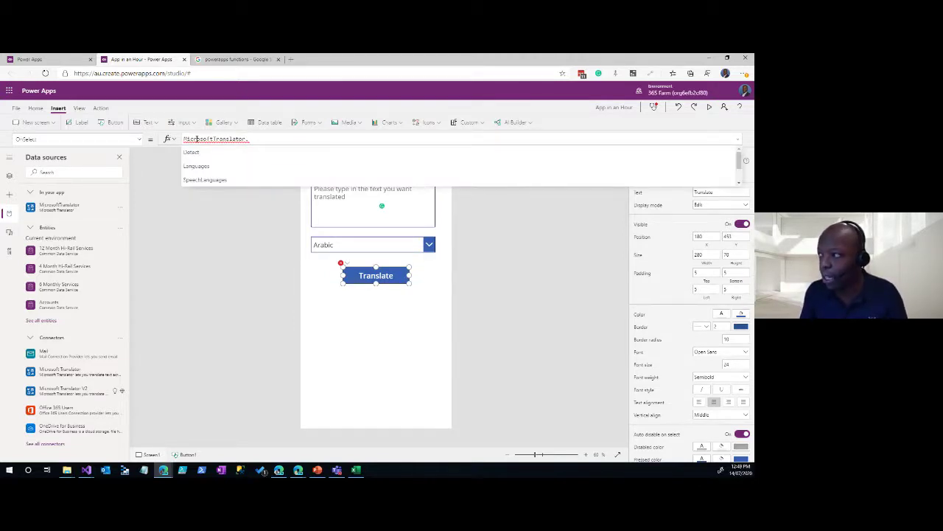
key("Down")
key("Down")
key("Down")
key("Down")
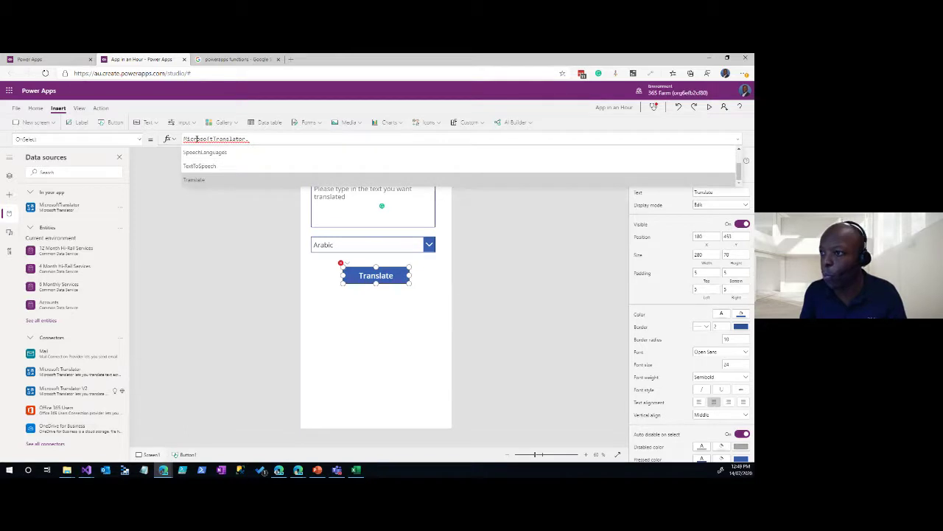
key("Tab")
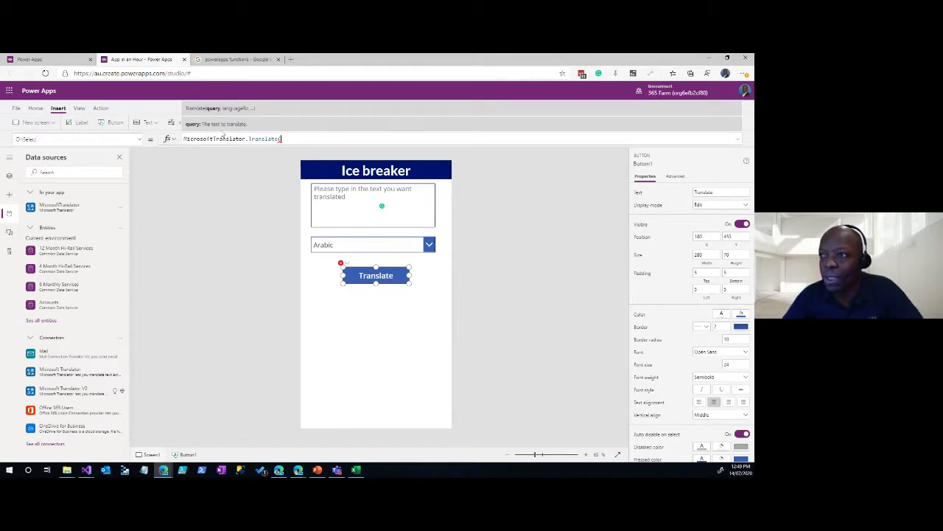
- Add TextInput1.Text as the query argument of the Translate call, looking up the control's name in the tree view
left_click(12, 177)
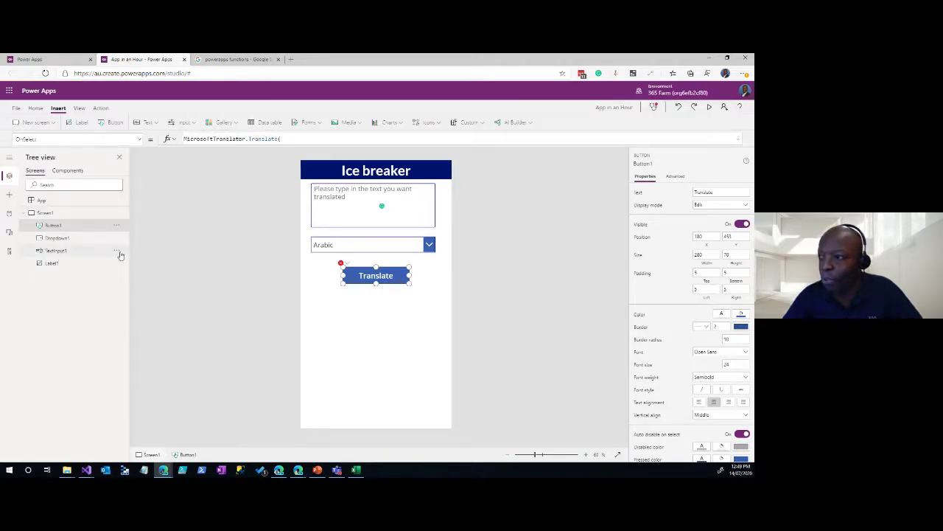
left_click(297, 138)
type("te(TextInput1")
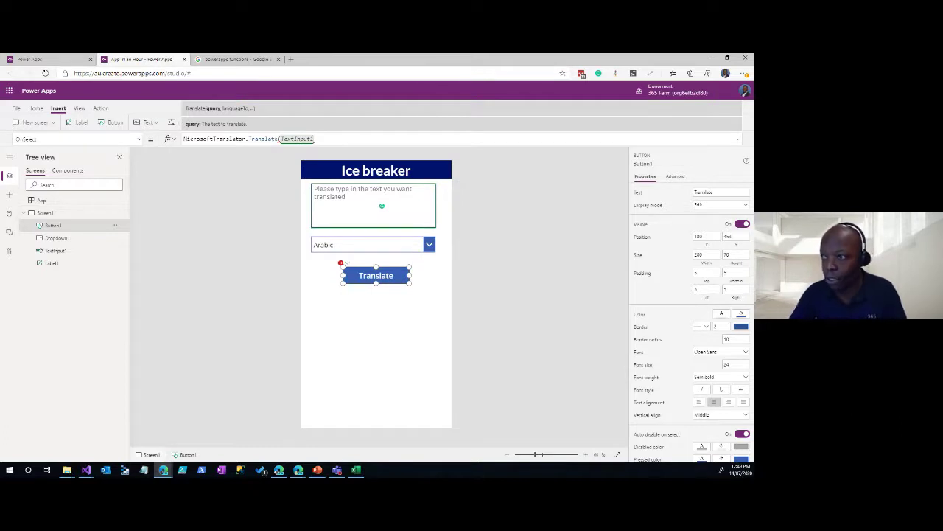
type(".Text")
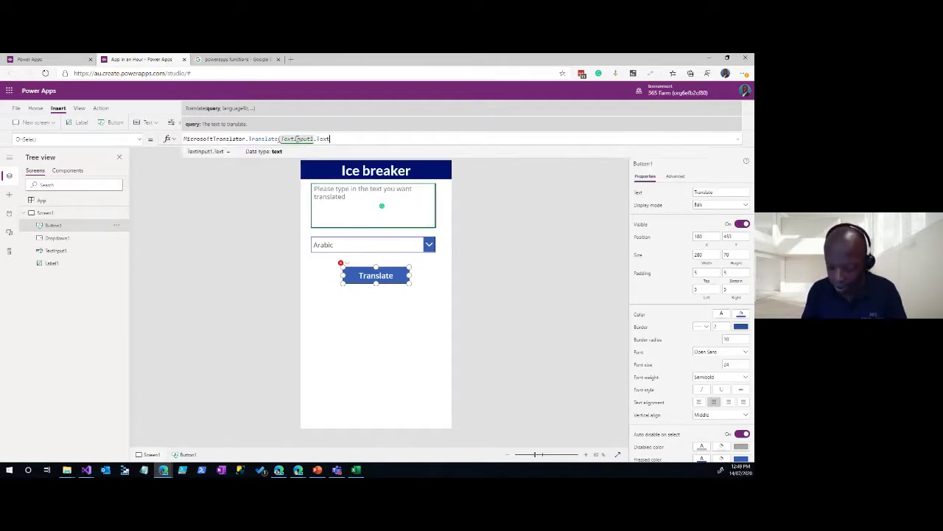
type(",")
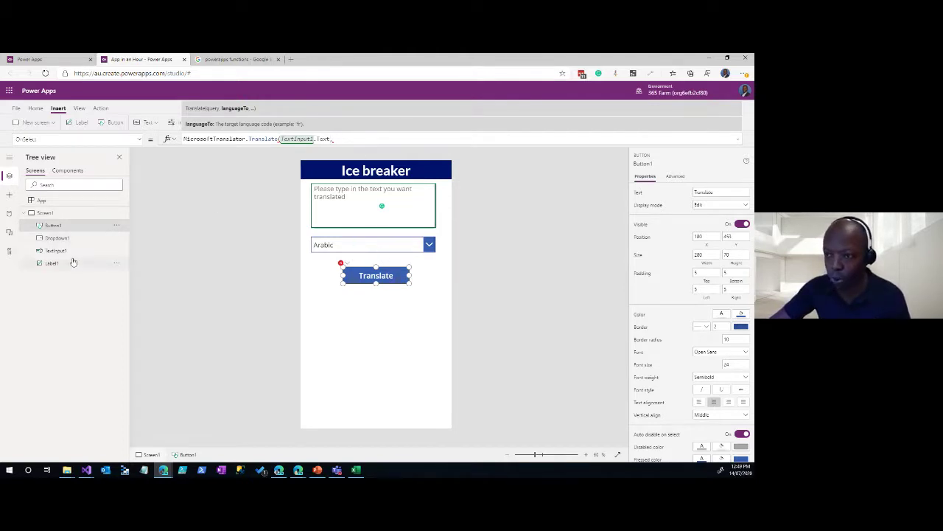
- Add Dropdown1.Selected.Code as the target language argument and close the Translate formula's parenthesis
left_click(370, 139)
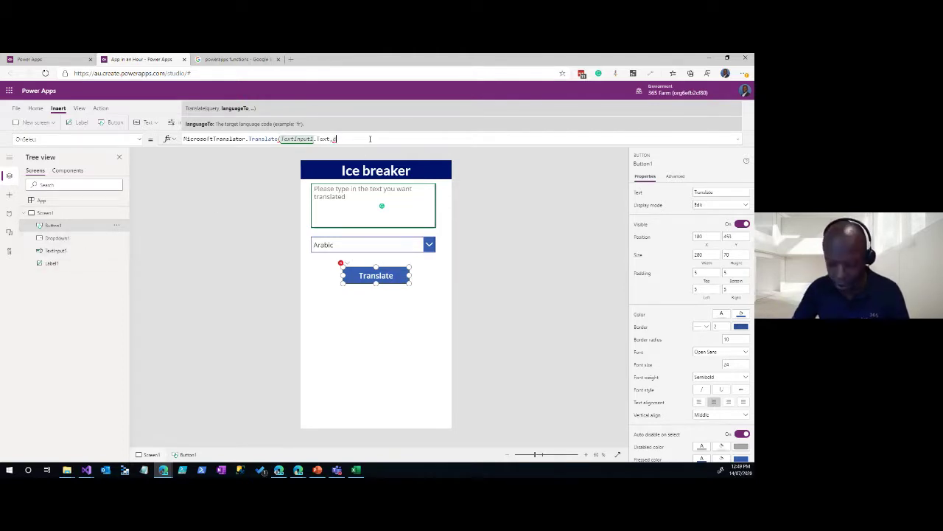
type("drop")
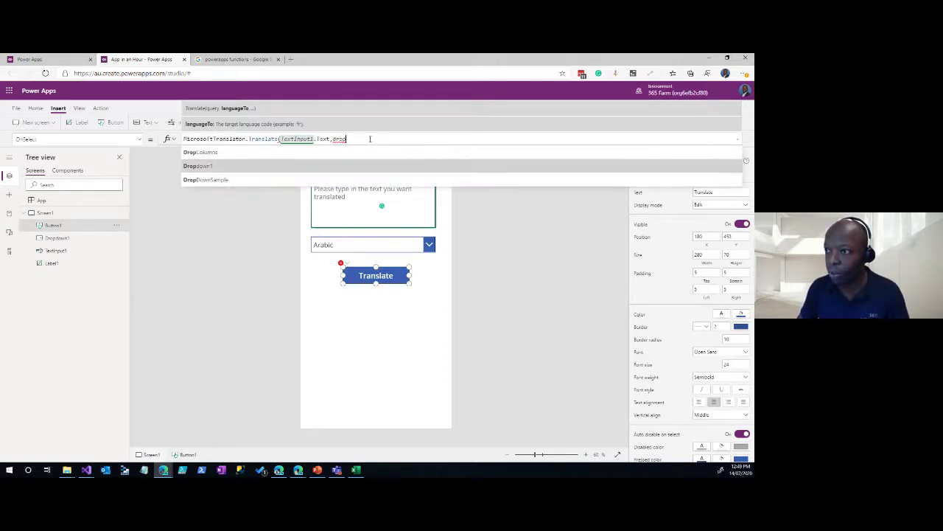
key("Tab")
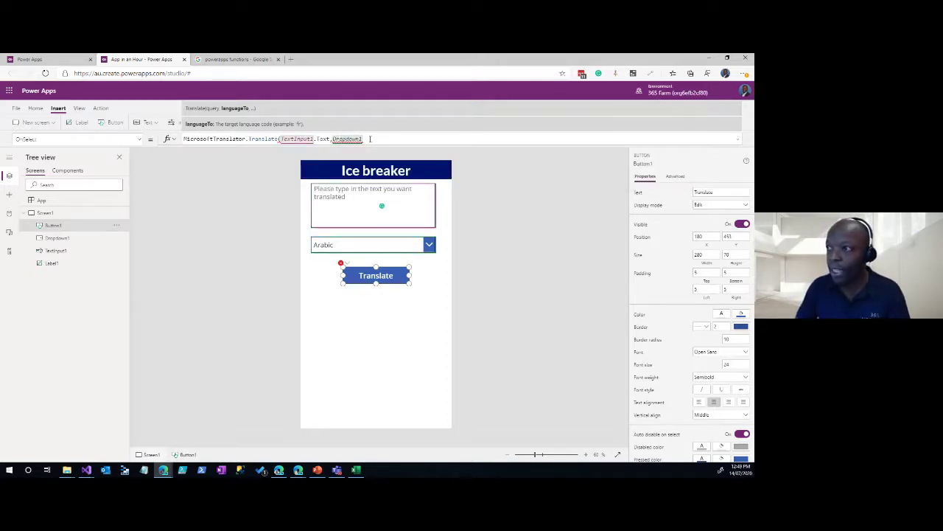
type(".")
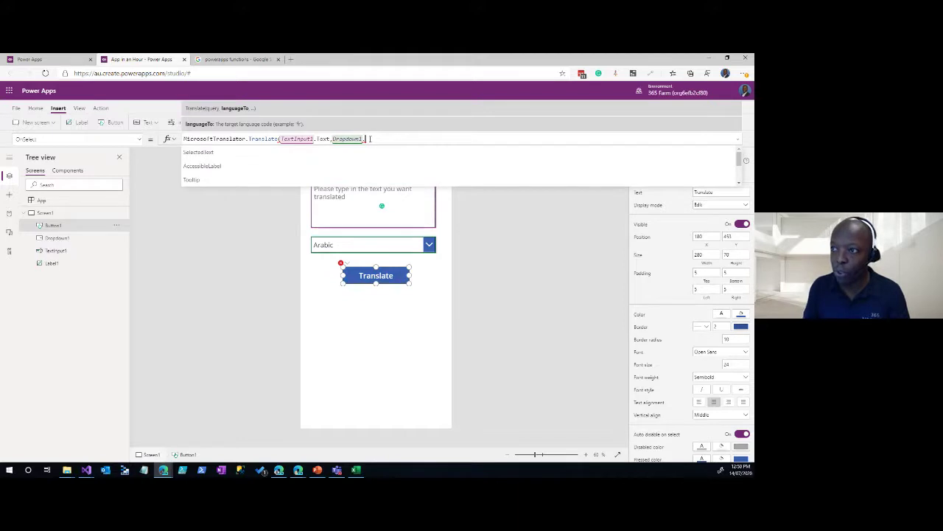
type("sele")
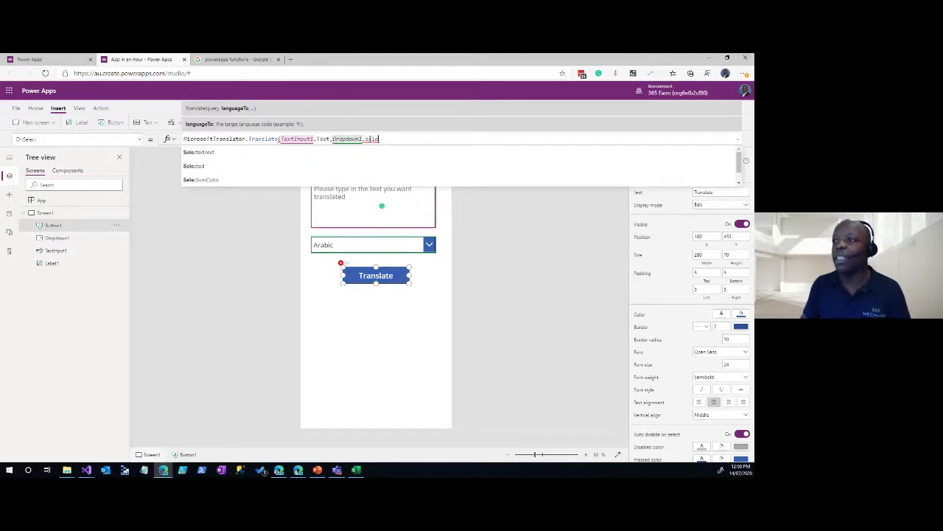
key("Down")
key("Down")
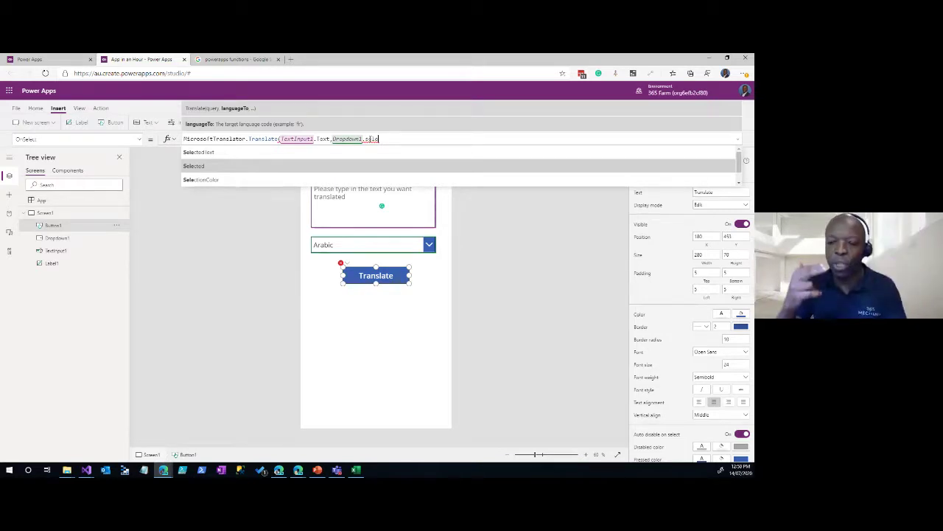
key("Tab")
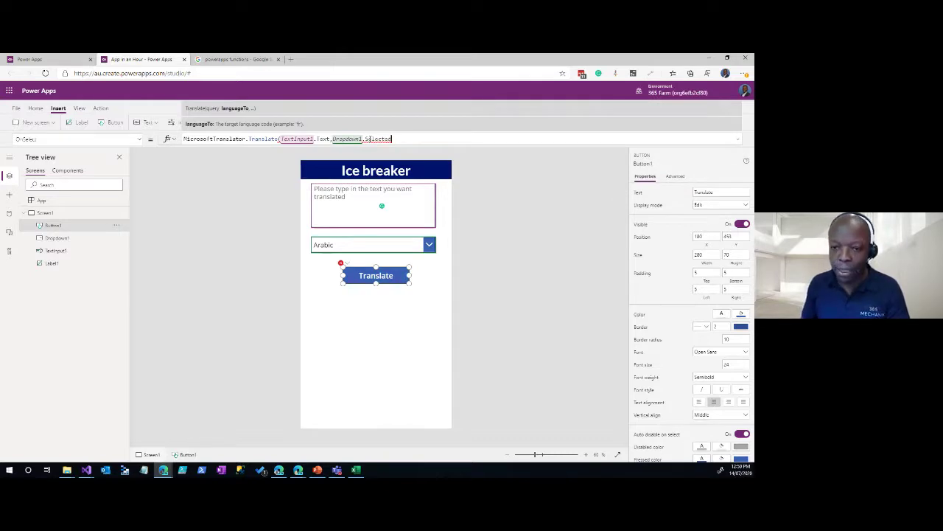
type(".")
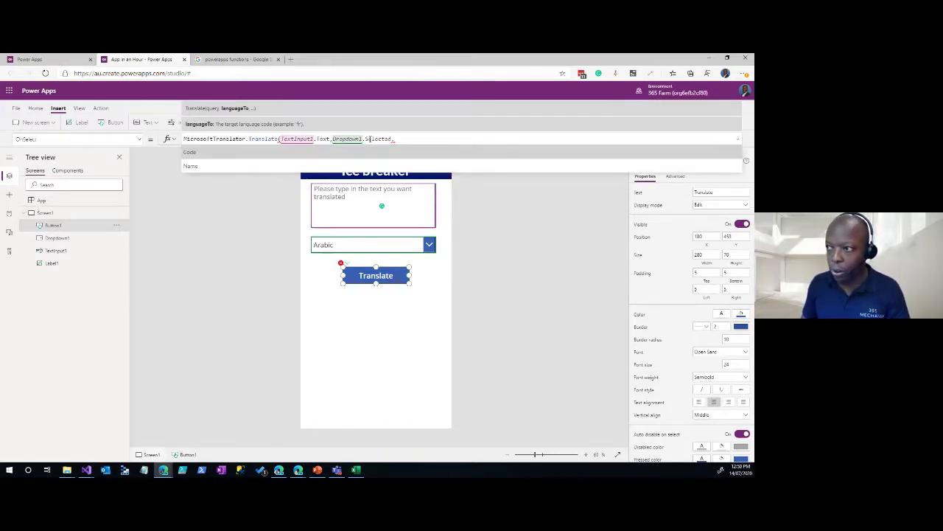
key("Tab")
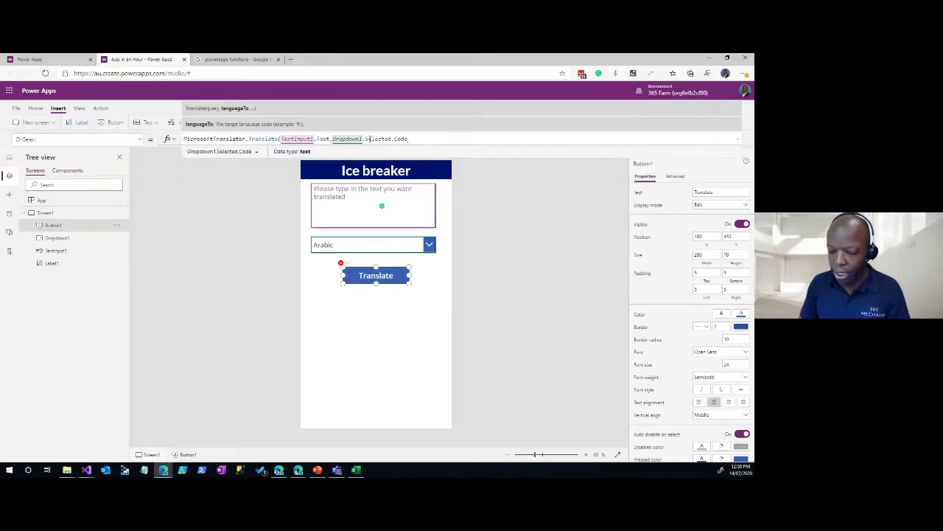
type(")")
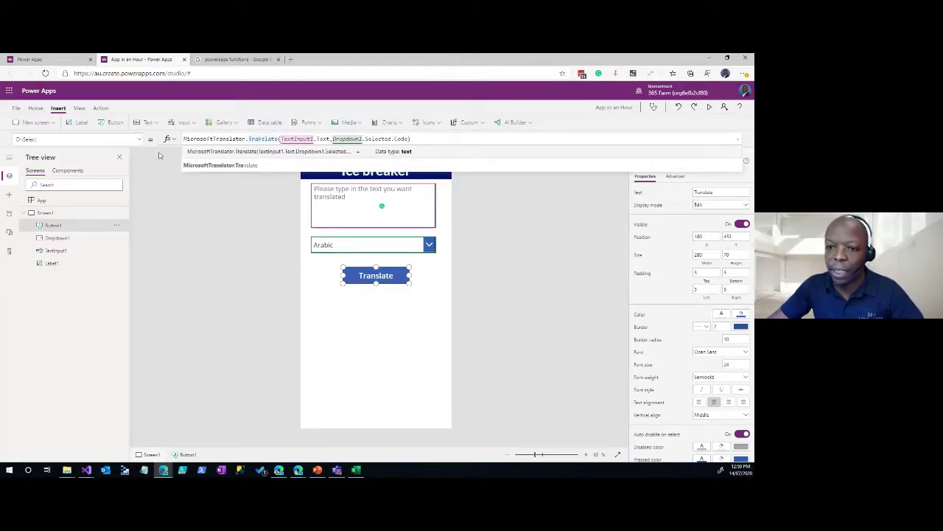
left_click(203, 138)
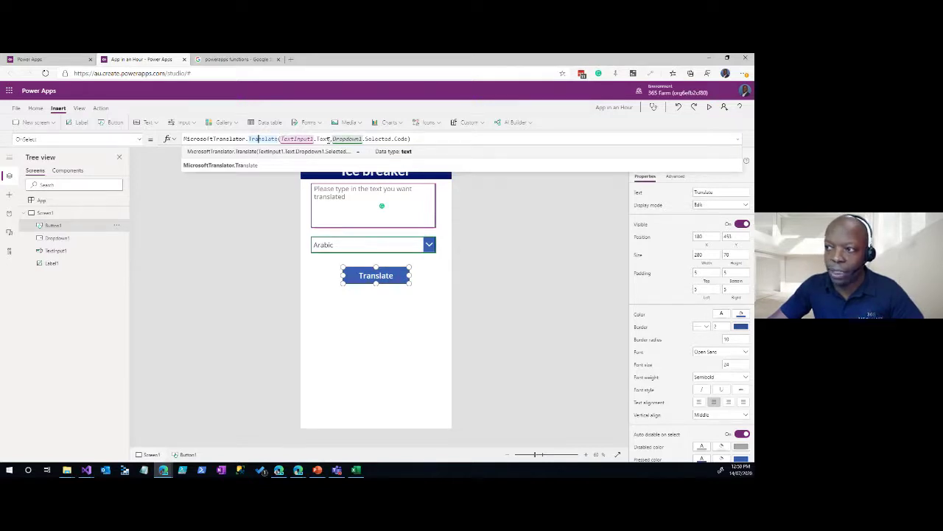
left_click_drag(333, 139, 360, 139)
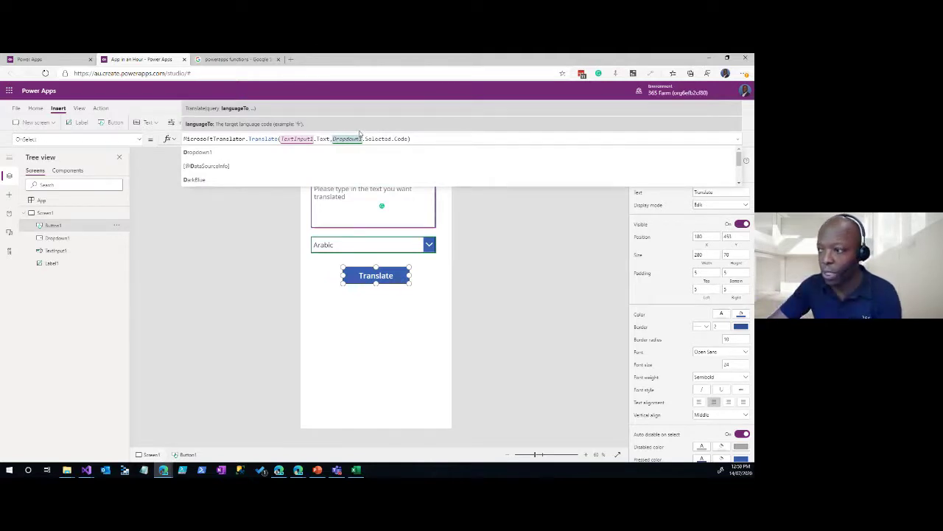
left_click(409, 138)
type(")")
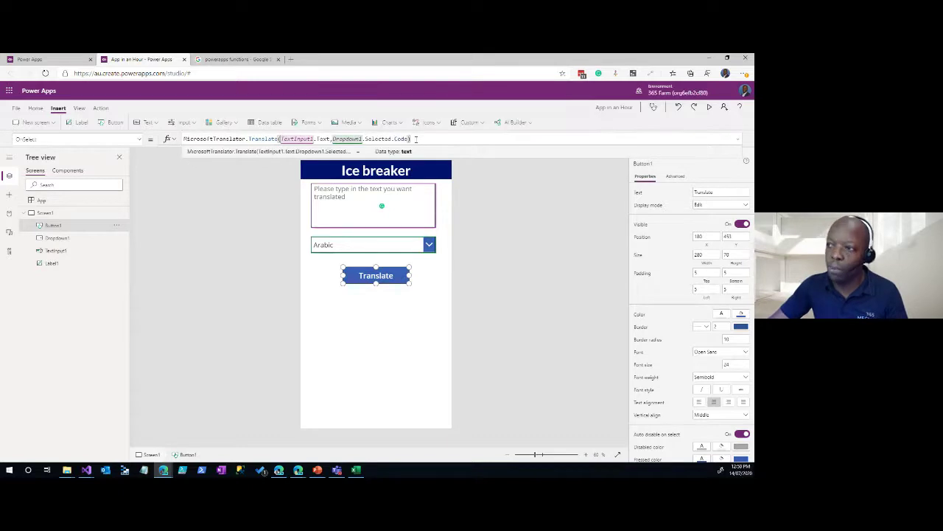
- Expand the formula bar and put Set(varTranslated, in front of the MicrosoftTranslator.Translate call in the Translate button's OnSelect formula
key("ctrl+a")
left_click(738, 138)
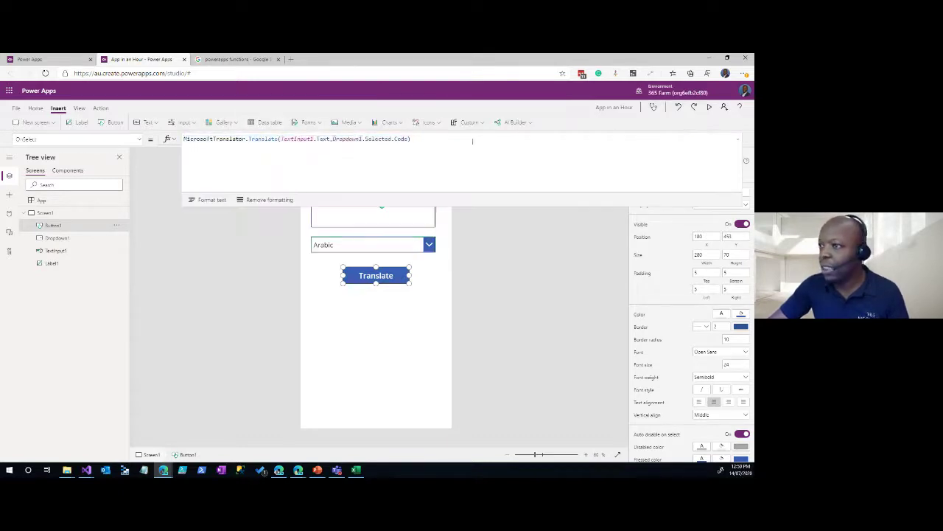
key("ctrl+a")
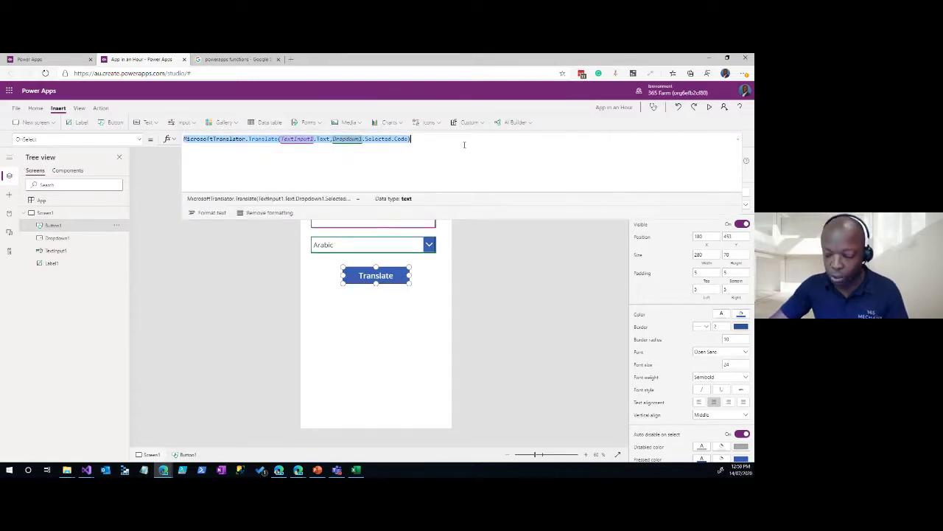
left_click(464, 145)
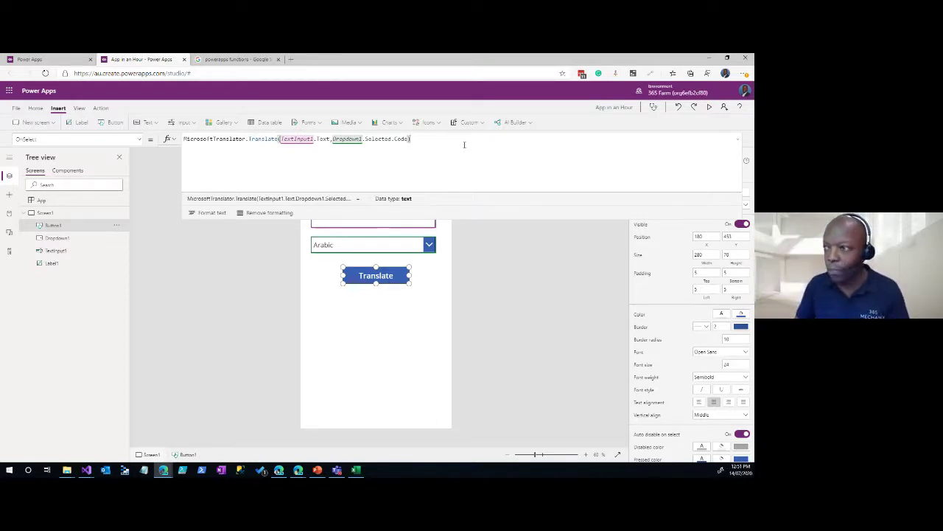
left_click(464, 145)
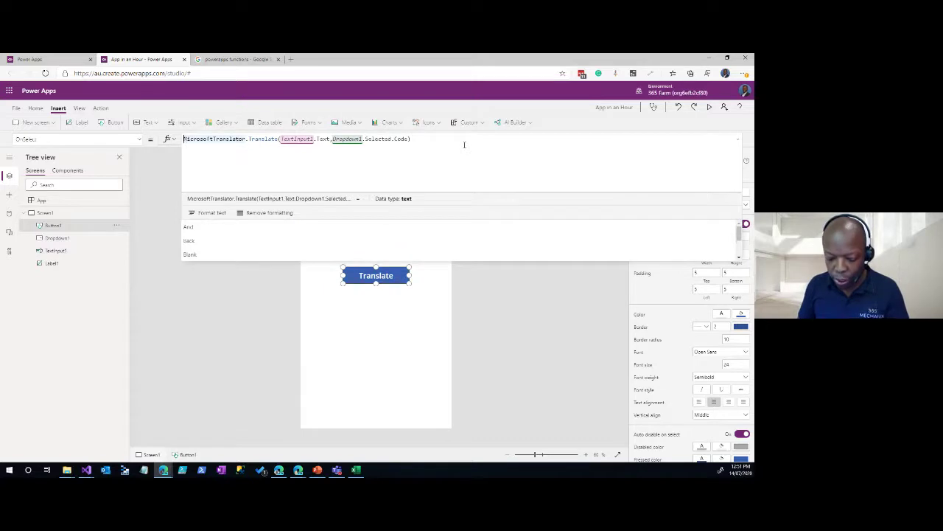
type("Set(")
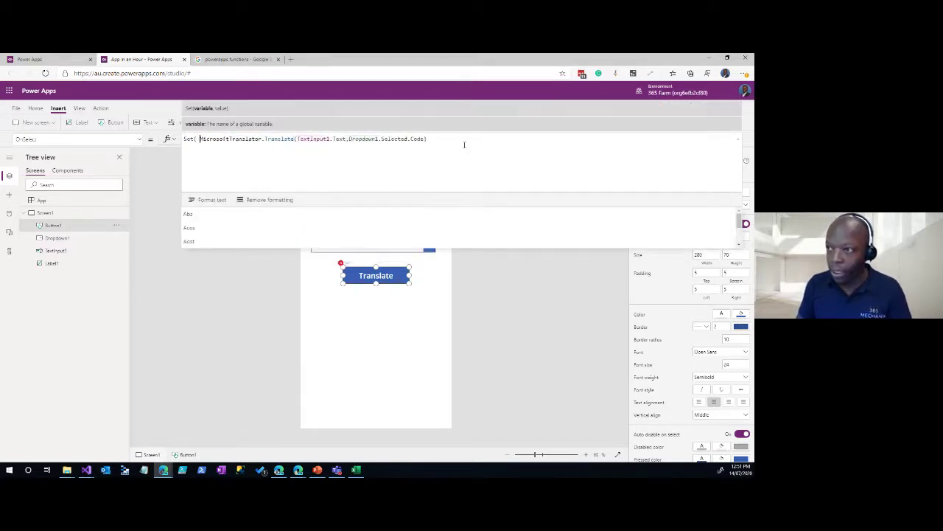
type(" var")
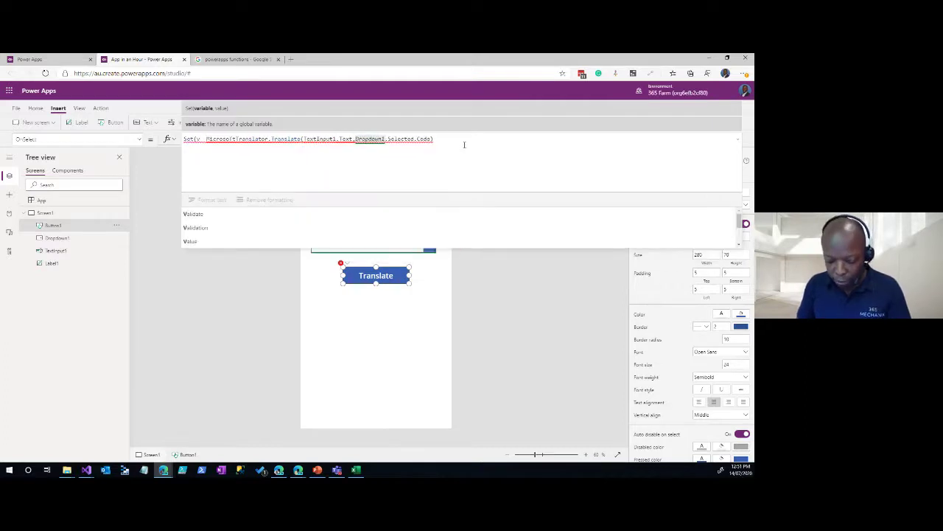
type("T")
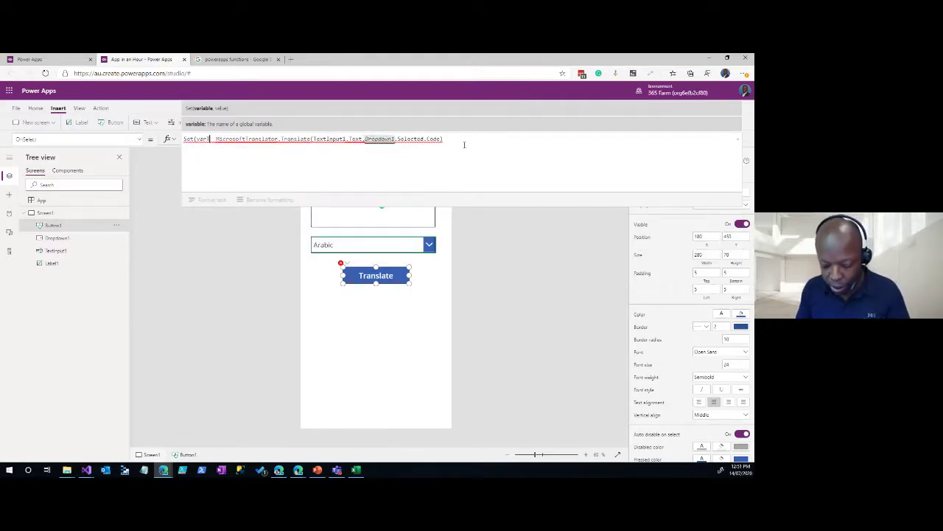
type("ranslated")
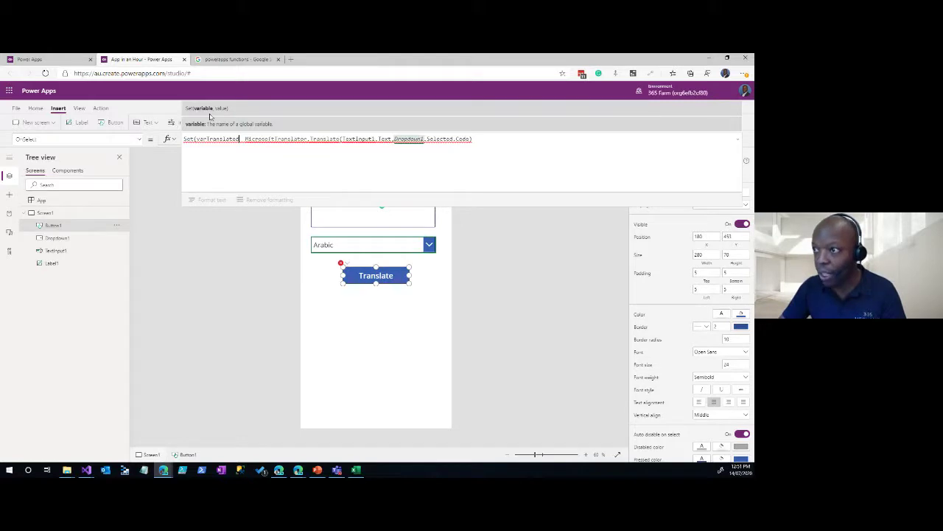
type(",")
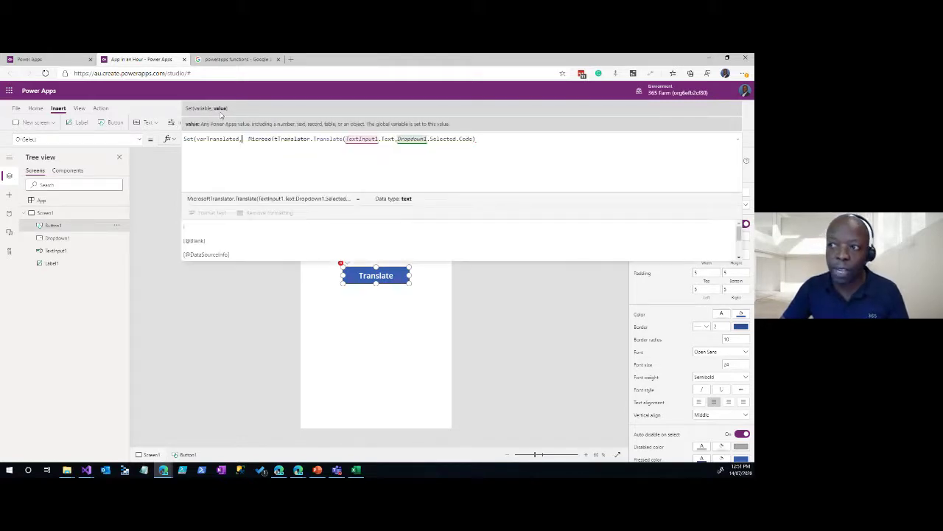
- Close the Set function with a final parenthesis after the Translate call and auto-format the formula over several lines
left_click_drag(249, 139, 478, 139)
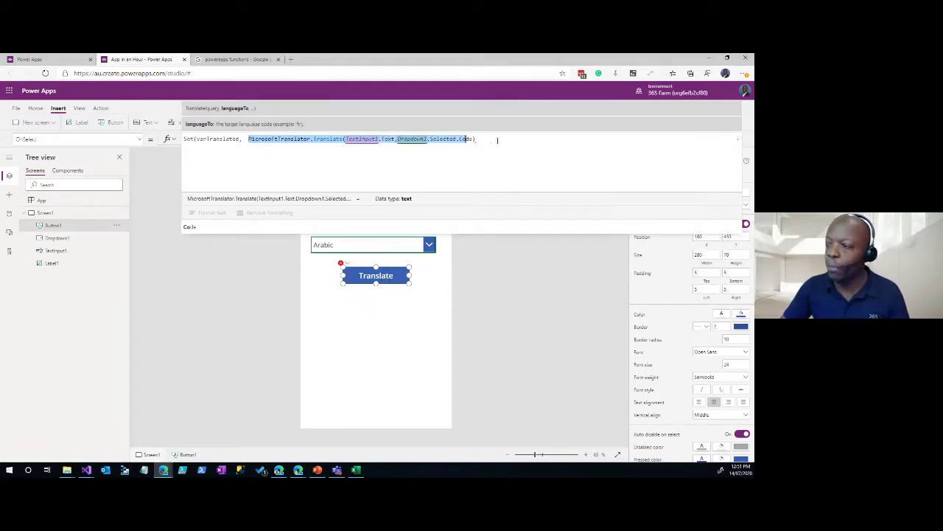
left_click(499, 140)
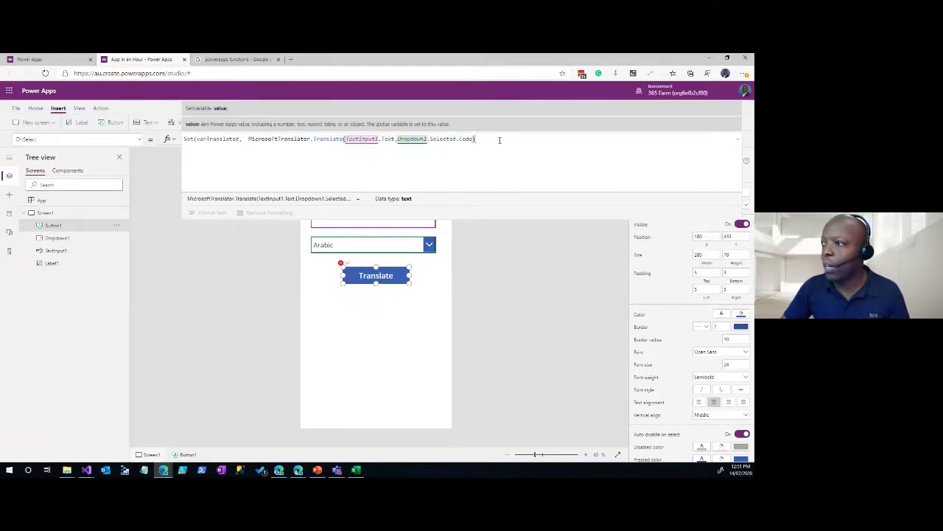
type(")")
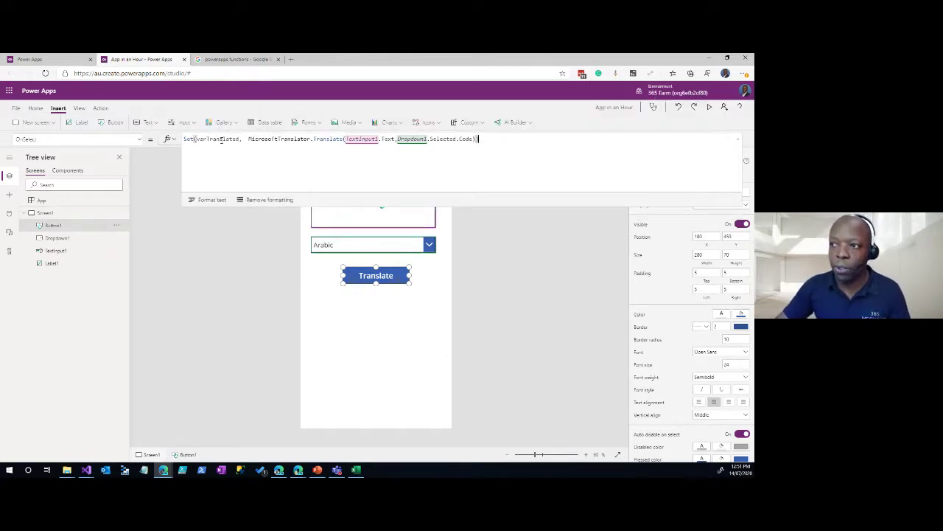
double_click(222, 139)
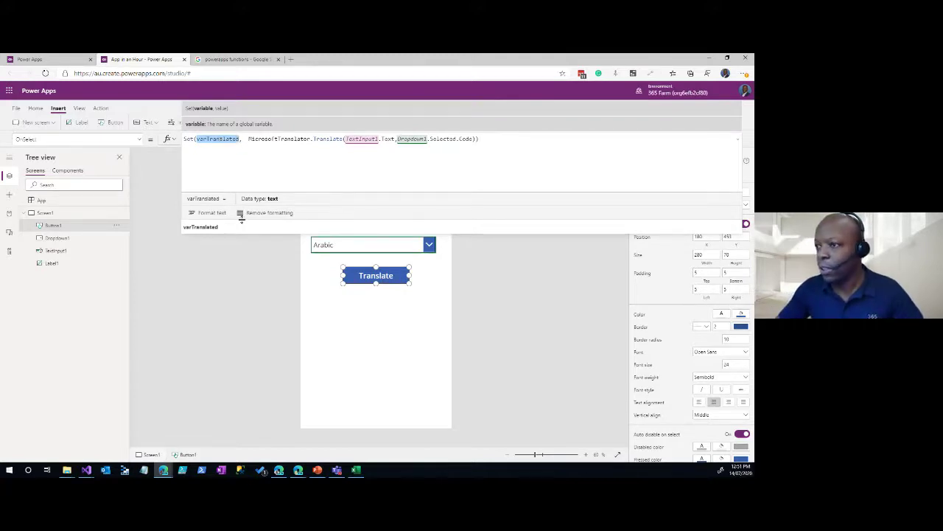
left_click(212, 213)
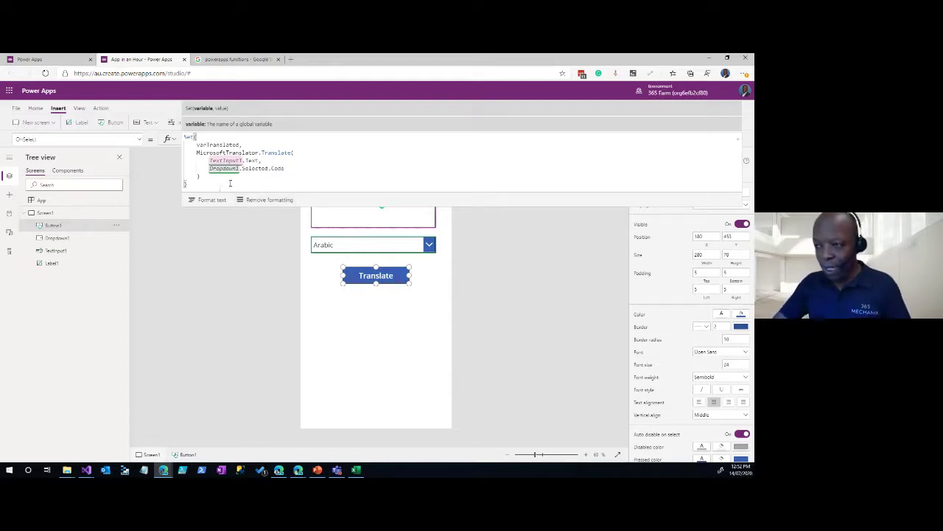
left_click(204, 160)
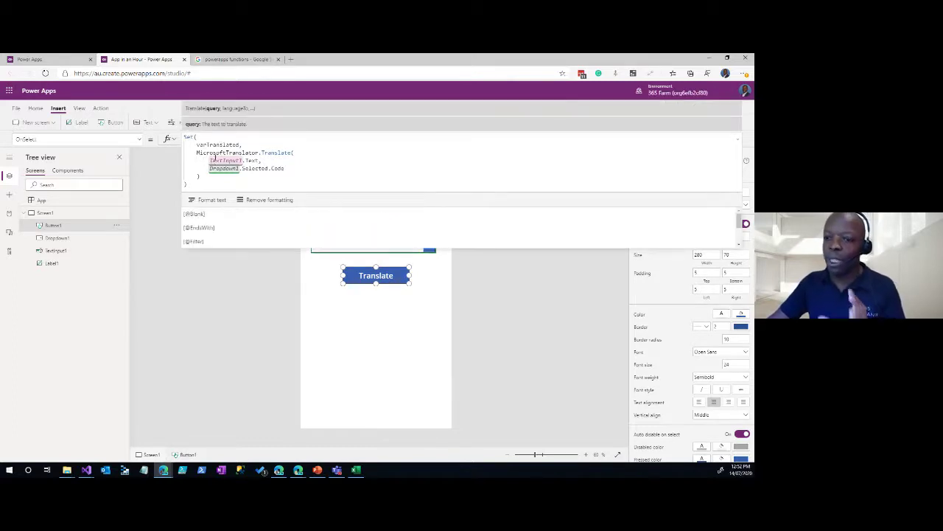
- Insert a label below the Translate button and resize it to about 526 wide and 170 high
left_click(82, 122)
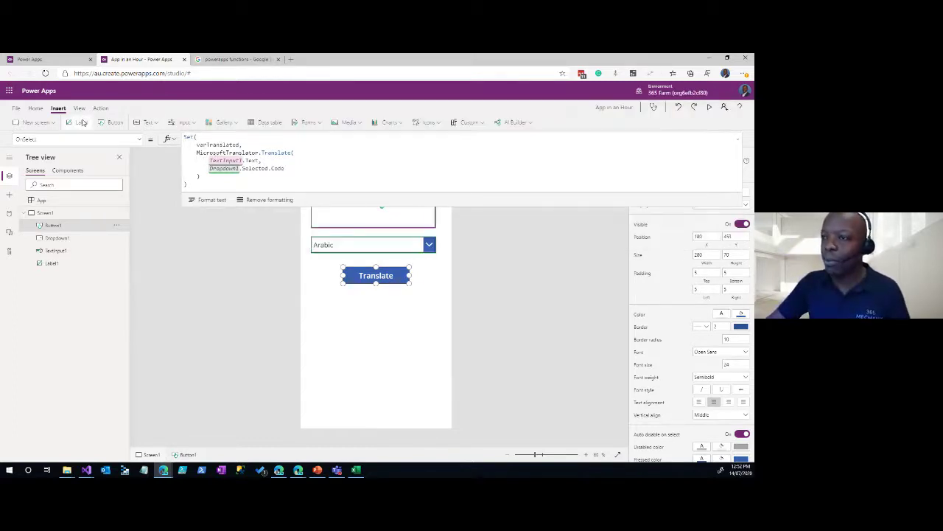
left_click(738, 142)
left_click_drag(409, 186, 408, 300)
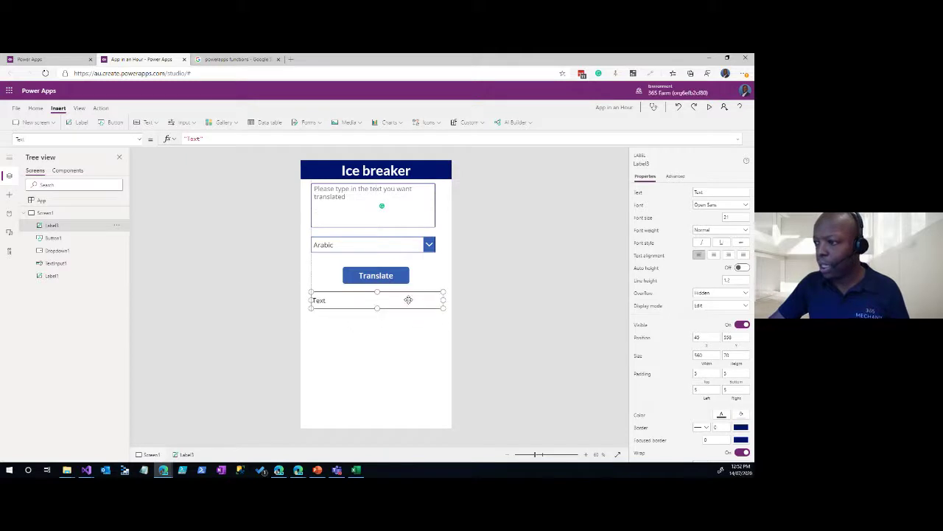
left_click_drag(437, 333, 437, 333)
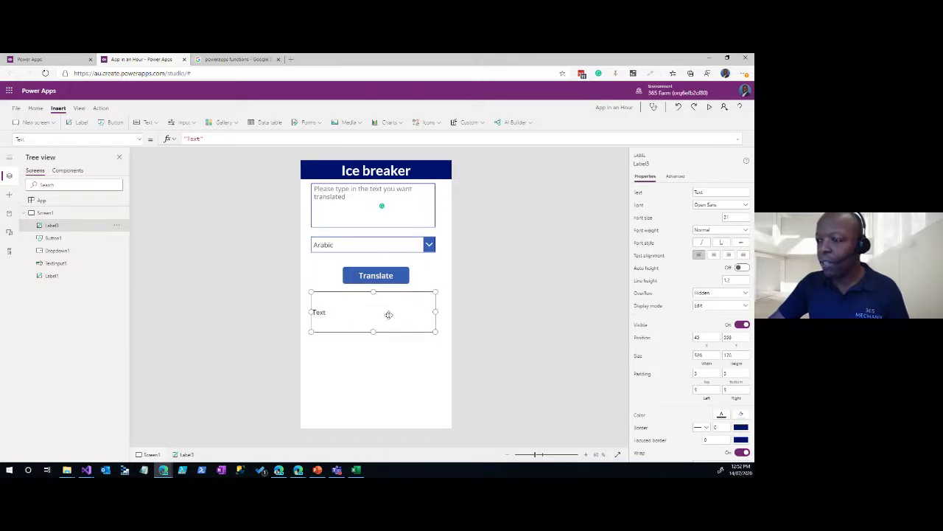
- Set the new label's Text formula to varTranslated and nudge the label slightly closer to the Translate button
left_click(194, 139)
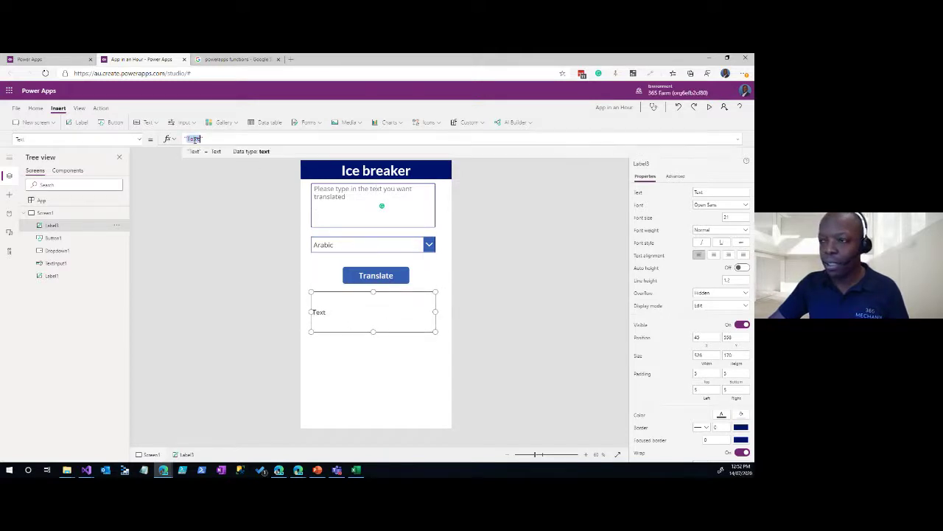
key("ctrl+a")
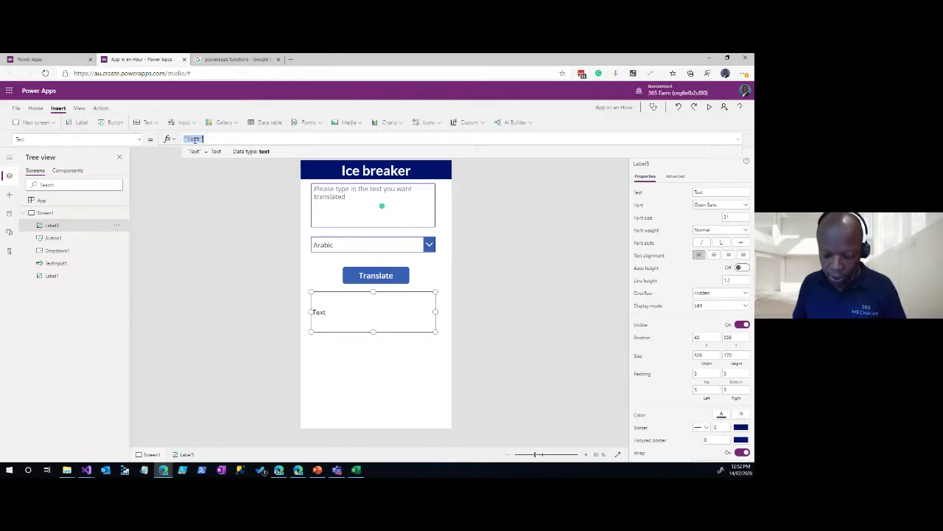
type("var")
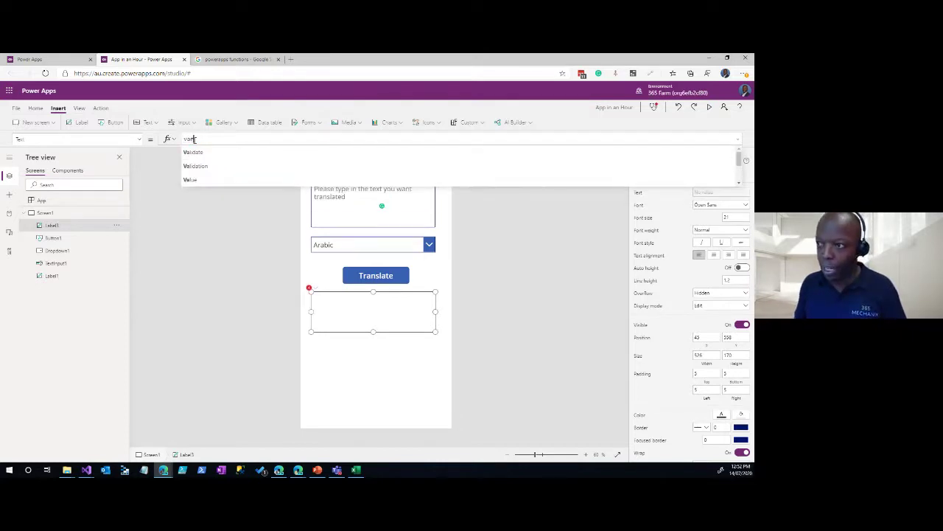
key("Tab")
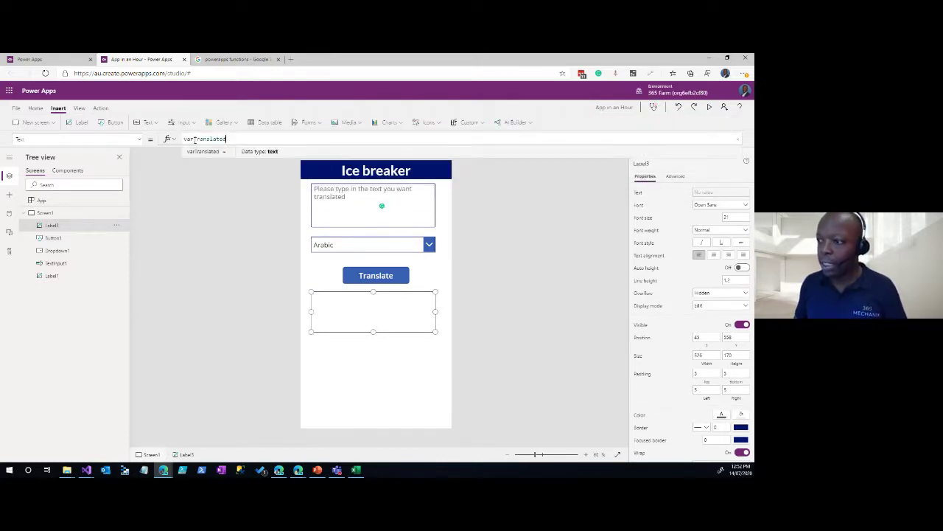
mouse_move(413, 298)
left_mouse_down()
mouse_move(400, 309)
mouse_move(413, 297)
mouse_move(412, 324)
mouse_move(410, 302)
left_mouse_up()
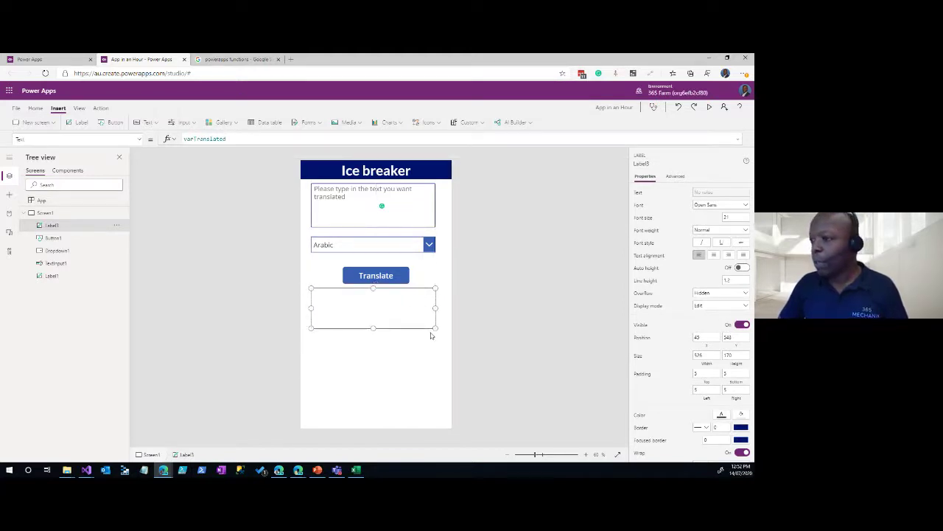
- Preview the app and translate "Hello, how are you doing?" into Arabic
left_click(710, 110)
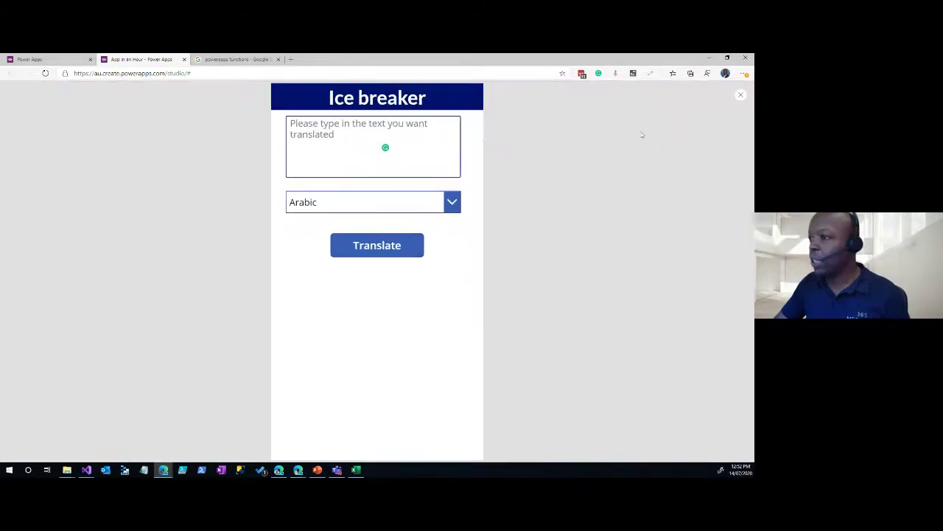
left_click(400, 133)
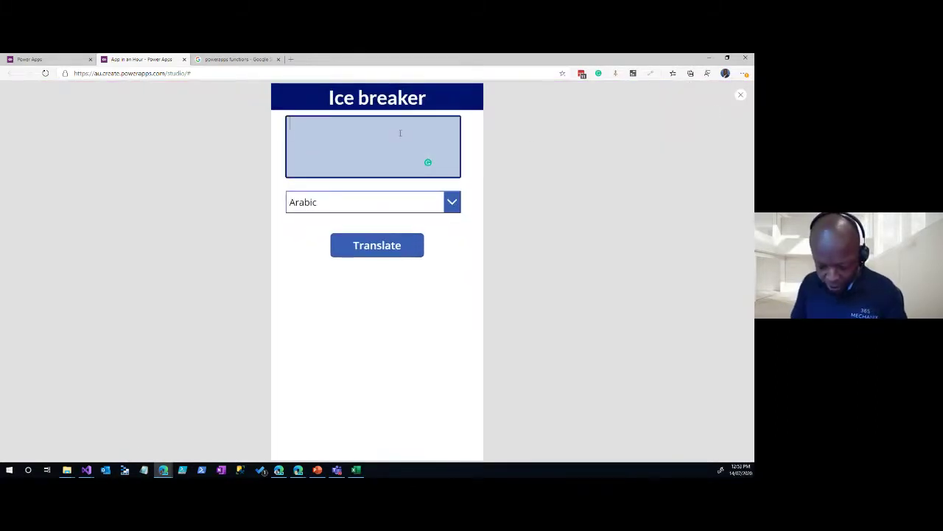
type("Hello, how are you doing")
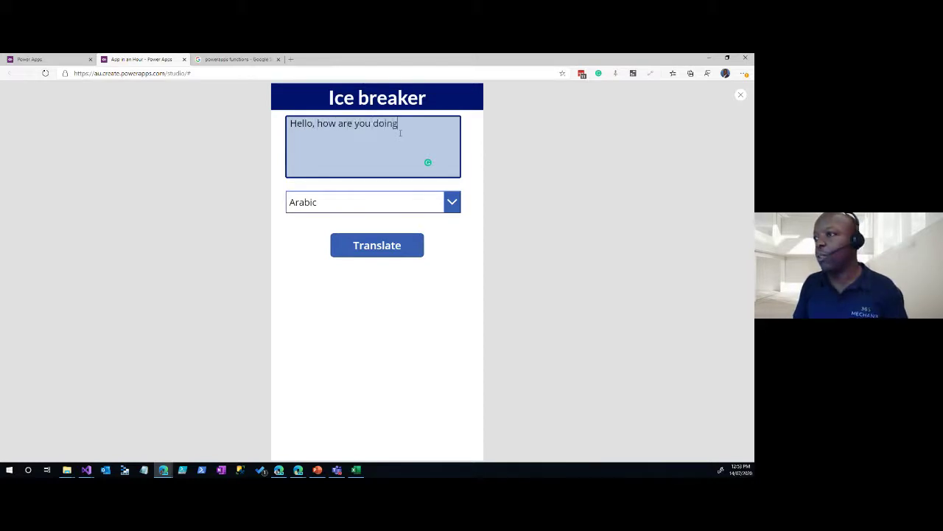
type("?")
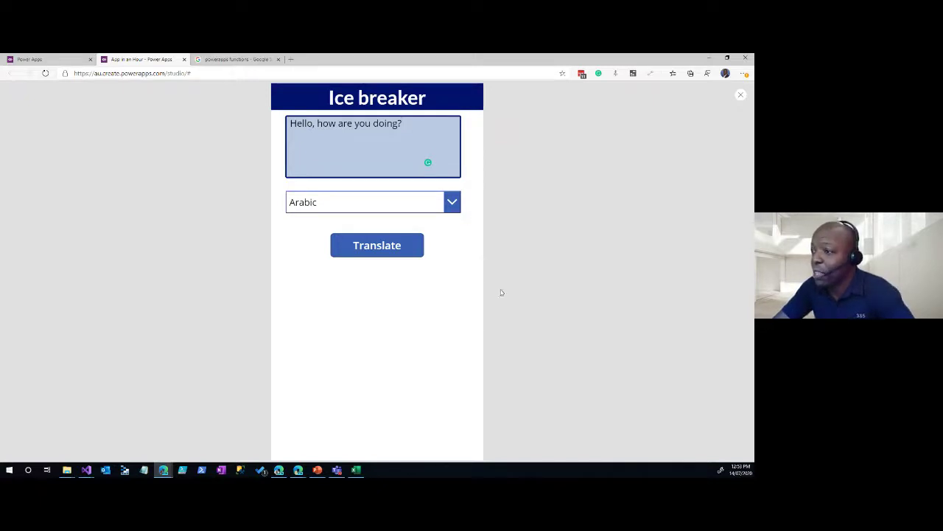
left_click(452, 206)
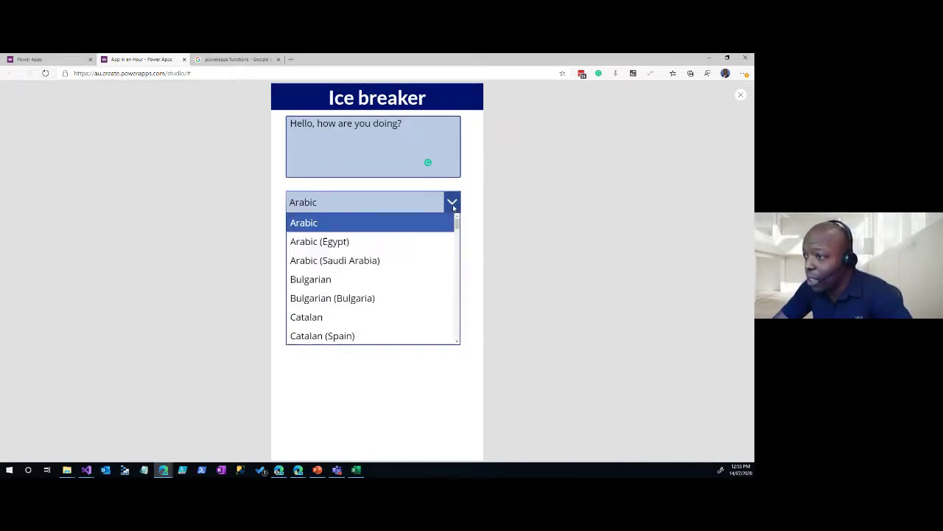
left_click(417, 224)
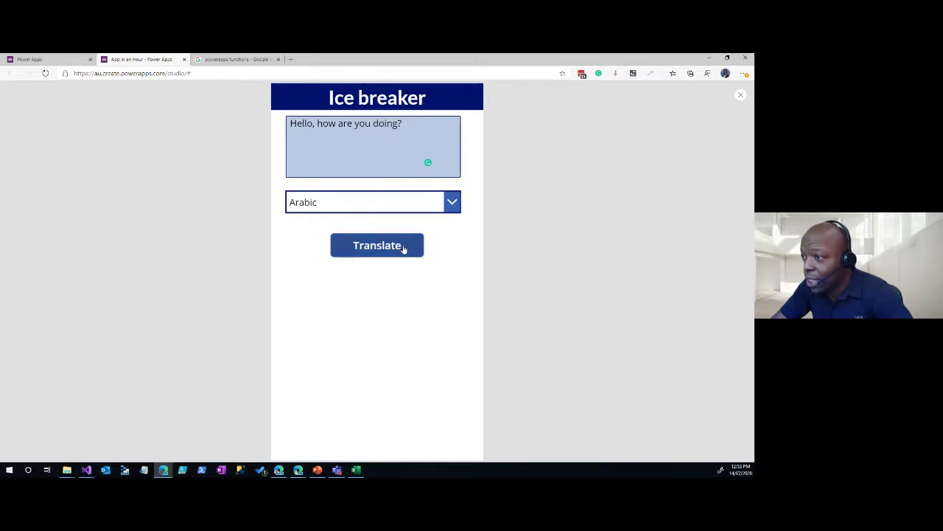
left_click(403, 249)
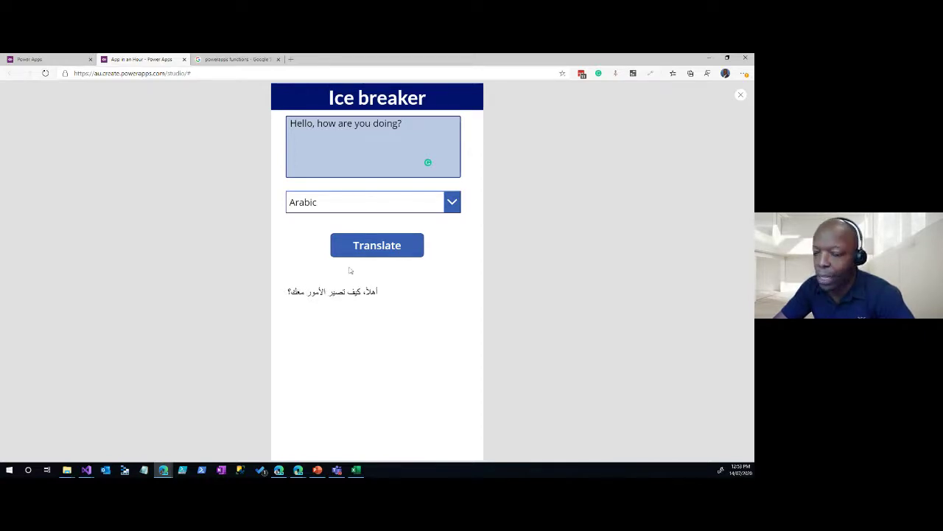
- Choose French as the target language, translate the same text again, and close the preview
left_click(456, 208)
left_click_drag(457, 223, 455, 262)
left_click(430, 272)
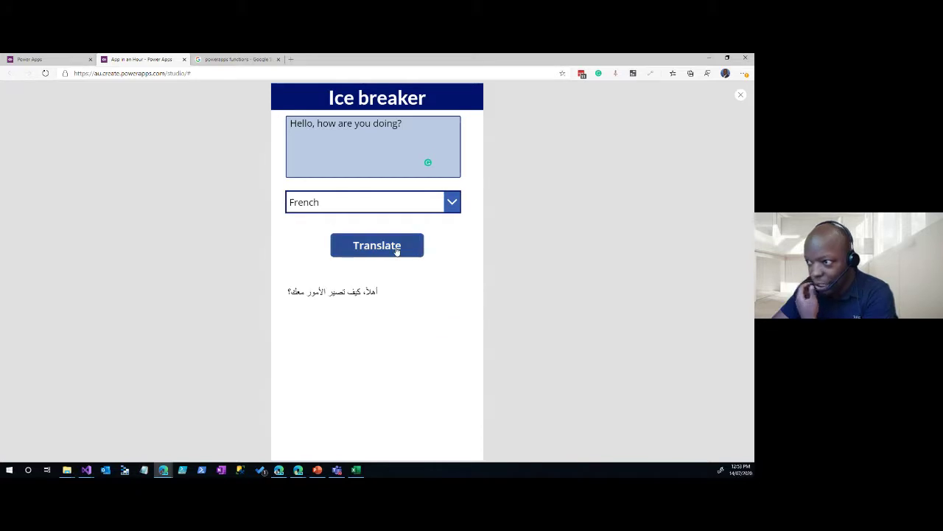
left_click(396, 250)
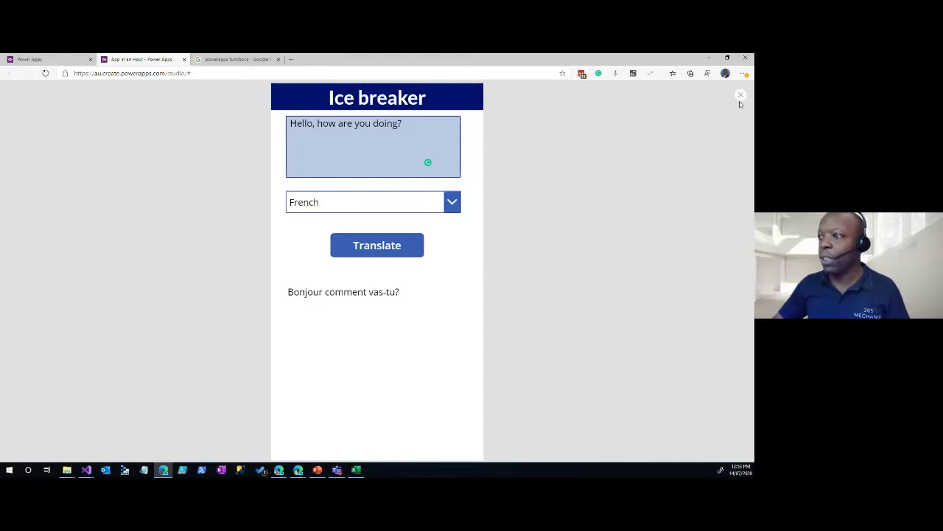
left_click(740, 95)
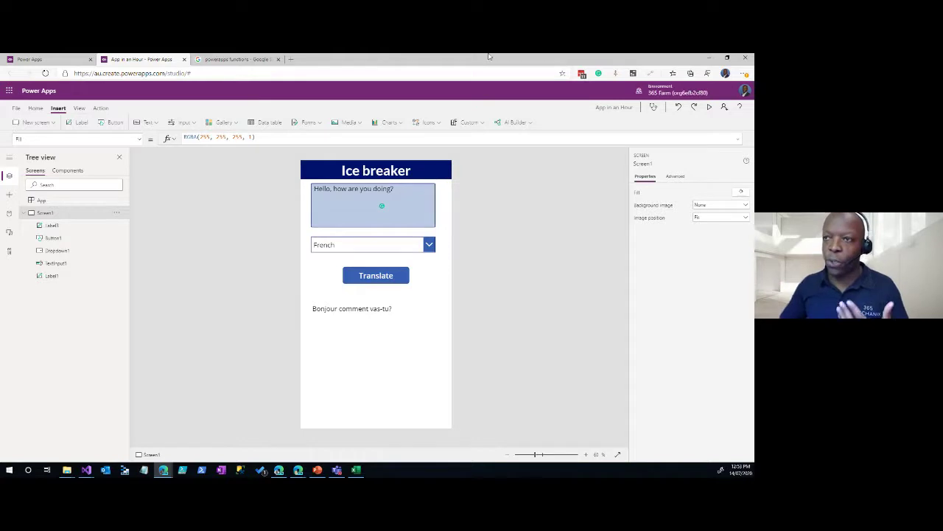
left_click(15, 107)
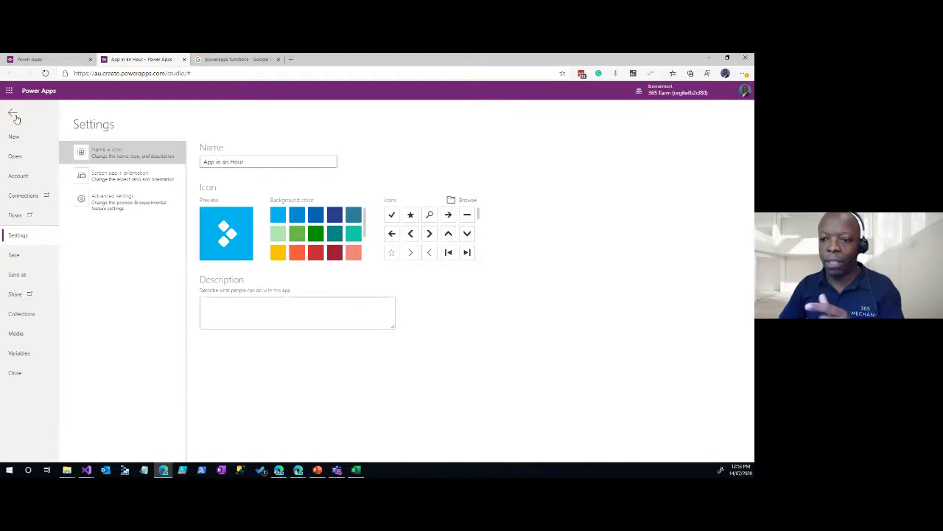
left_click(14, 114)
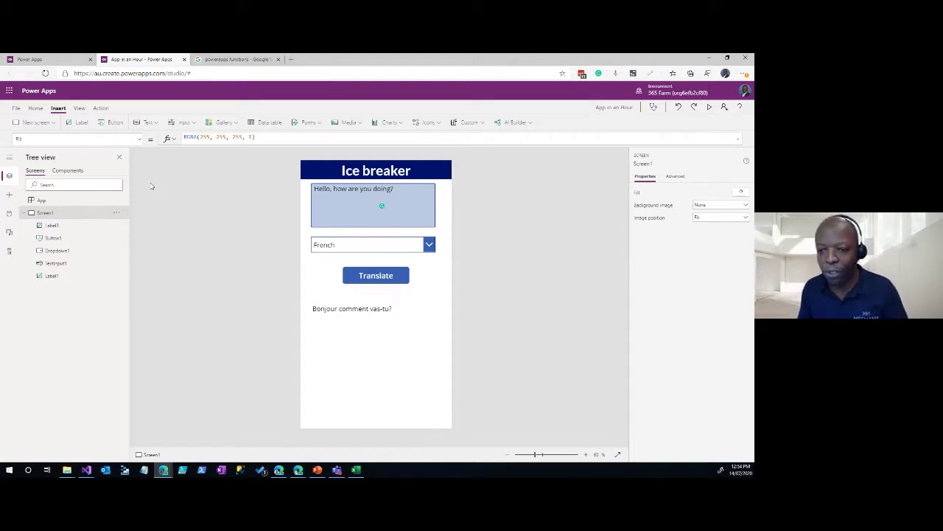
- Move the translated-text label slightly further below the Translate button and insert a new button, centred just beneath the label
left_click(363, 309)
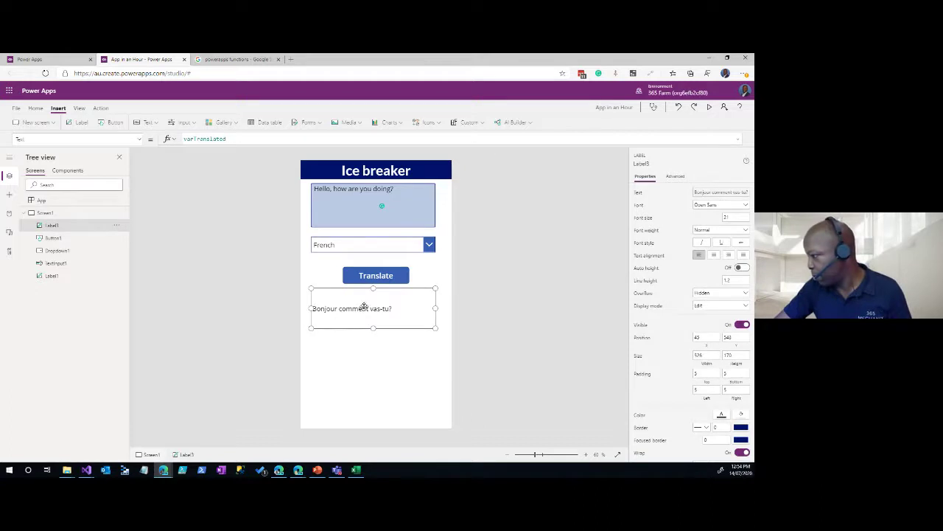
left_click_drag(367, 302, 373, 303)
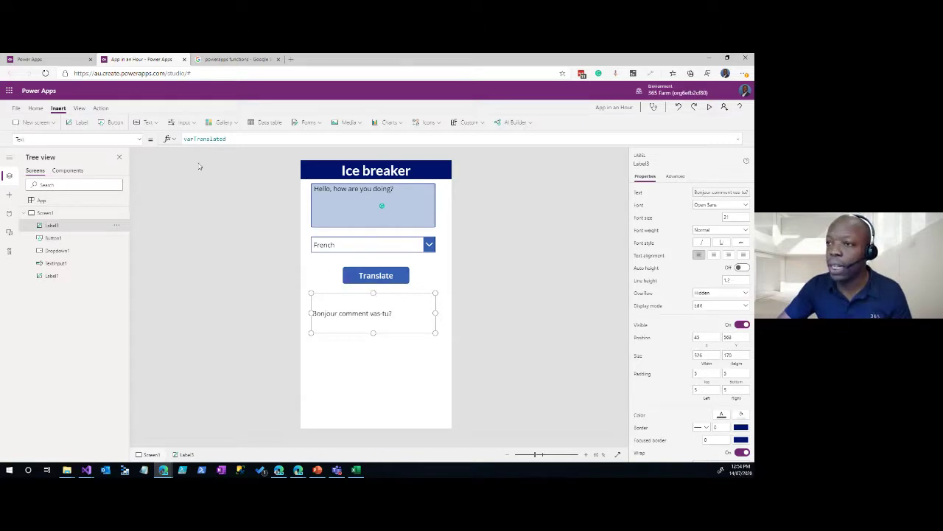
left_click(118, 122)
left_click_drag(355, 181, 388, 343)
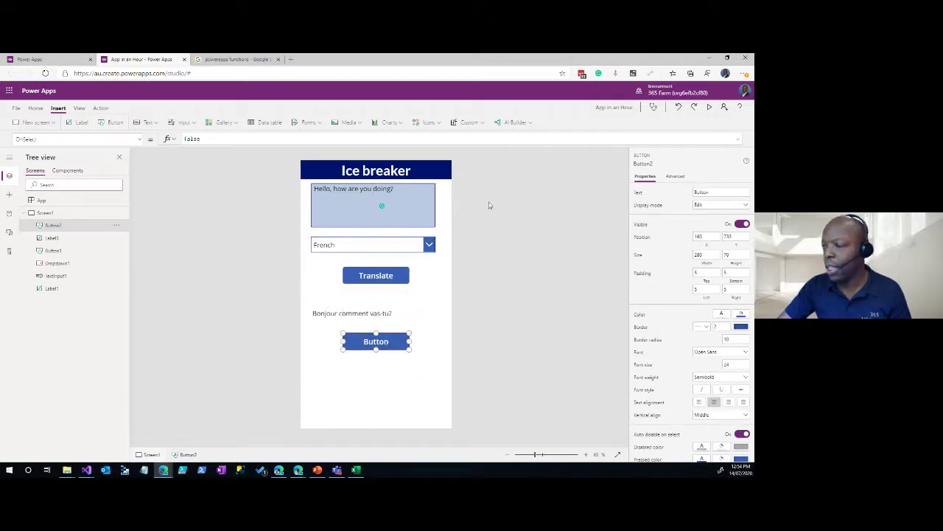
- Set the new button's text to Get Audio
left_click(706, 193)
double_click(706, 192)
type("Get Advice")
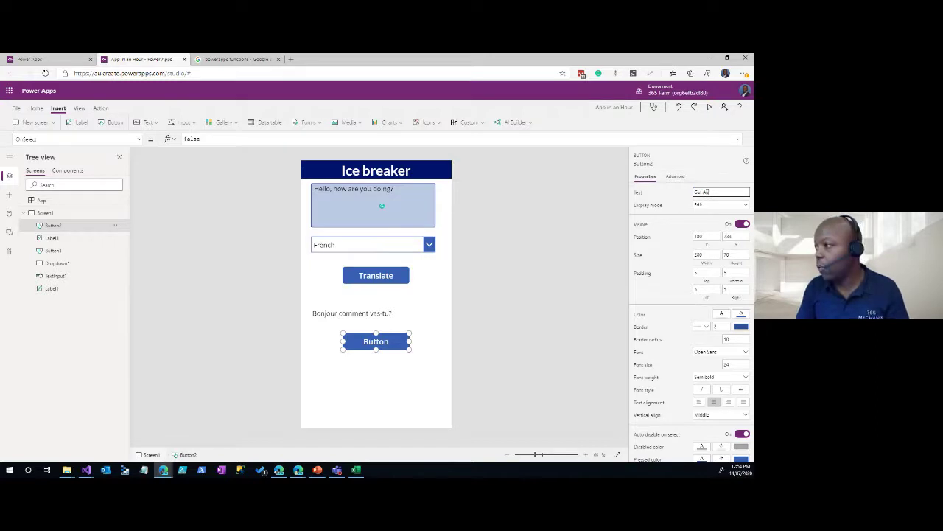
left_click(505, 331)
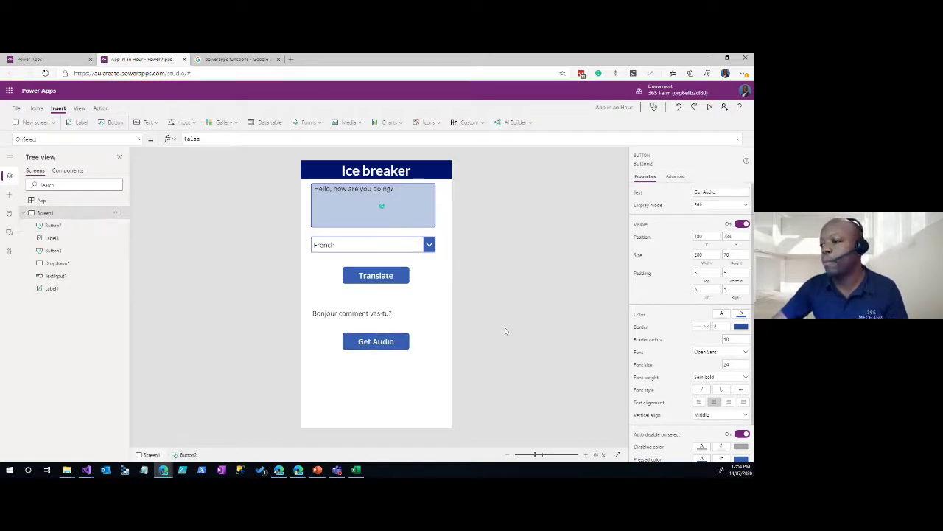
- Replace the Get Audio button's OnSelect formula with the start of a Set call for the variable varAudio
left_click(401, 340)
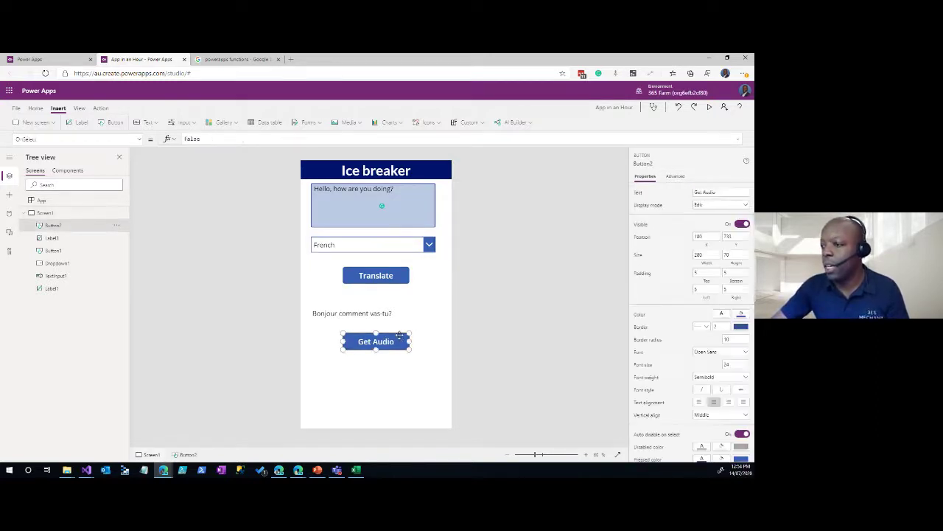
left_click(737, 140)
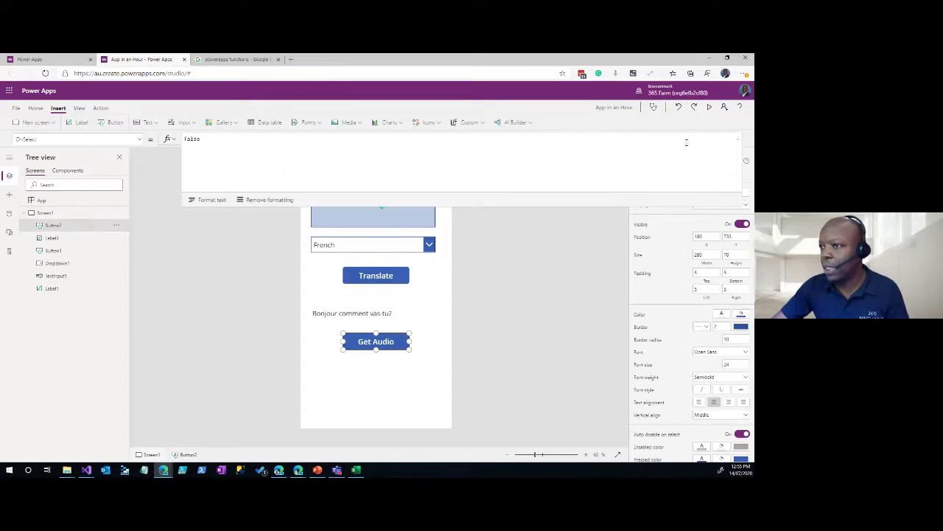
key("ctrl+a")
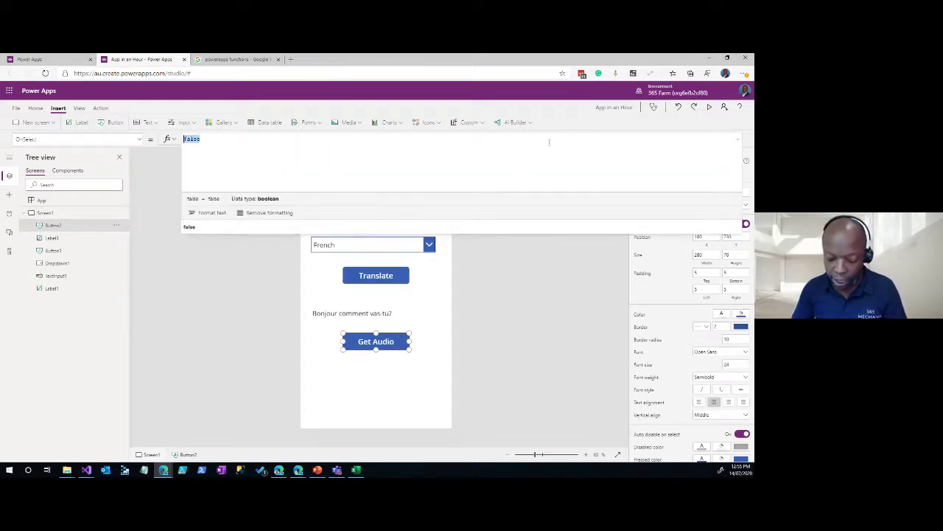
type("Micro")
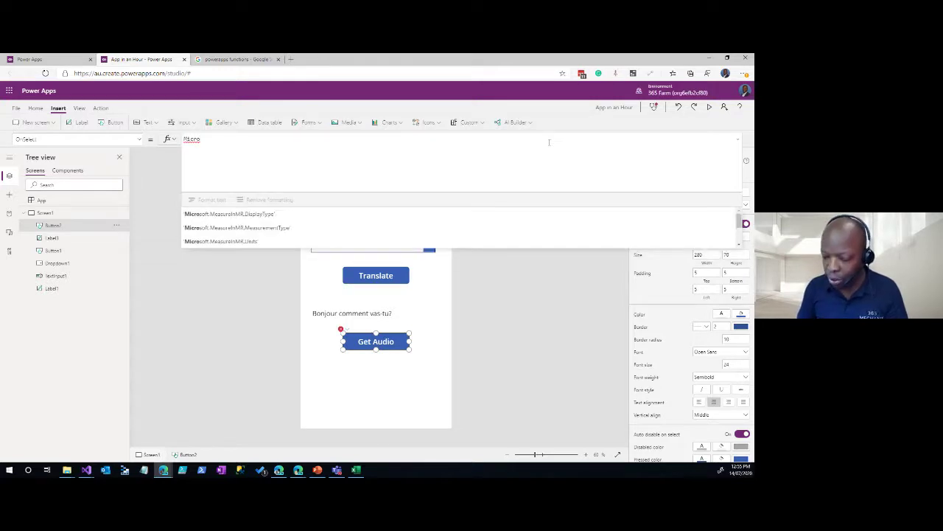
key("ctrl+a")
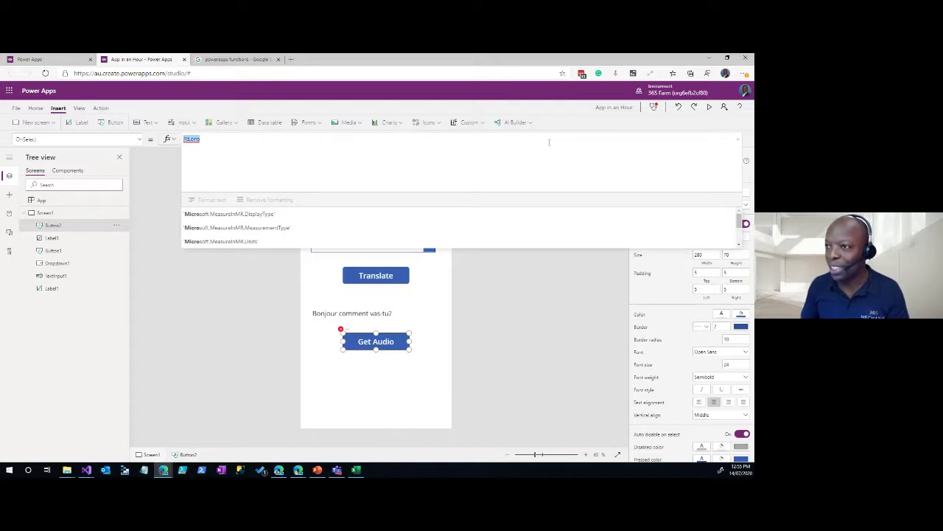
type("Set")
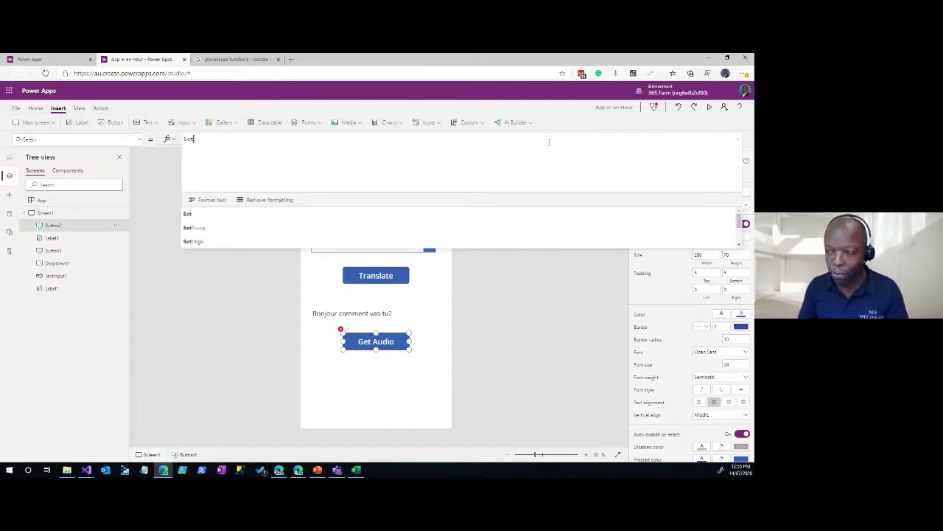
type("(varAu")
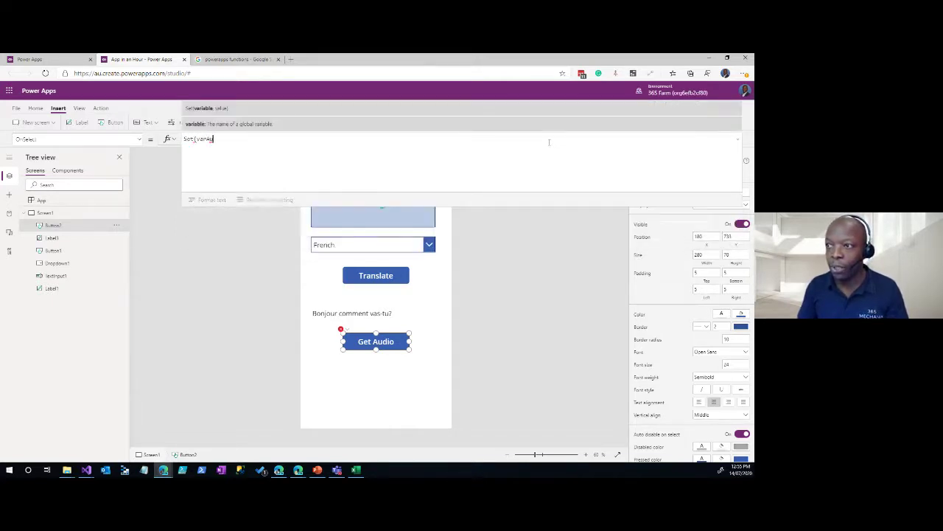
type("dio,")
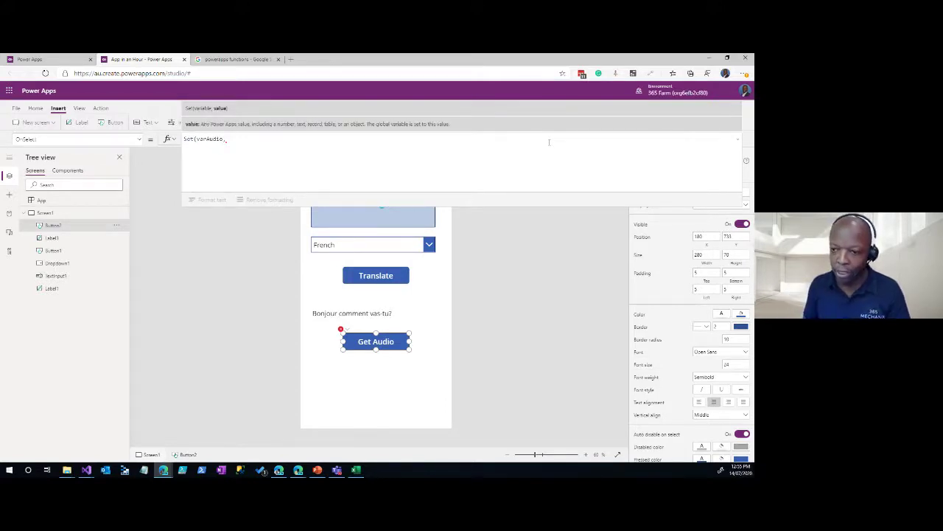
- Use the MicrosoftTranslator.TextToSpeech function as the value assigned to varAudio in the OnSelect formula
type(" micro")
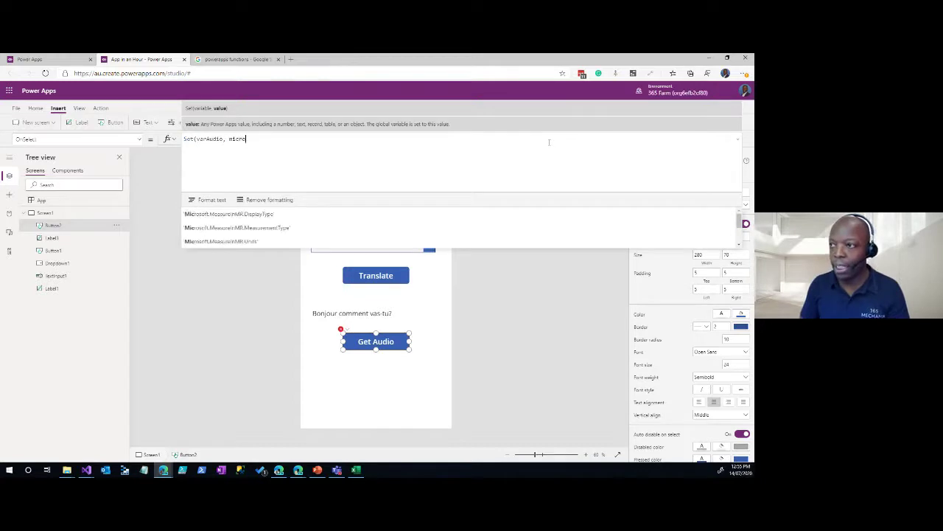
type("softTr")
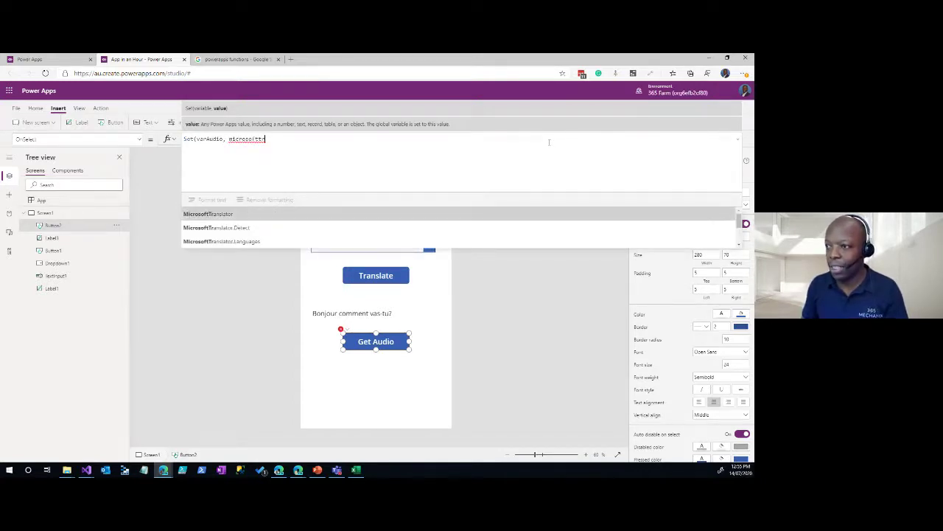
key("Tab")
type(".")
key("Down")
key("Down")
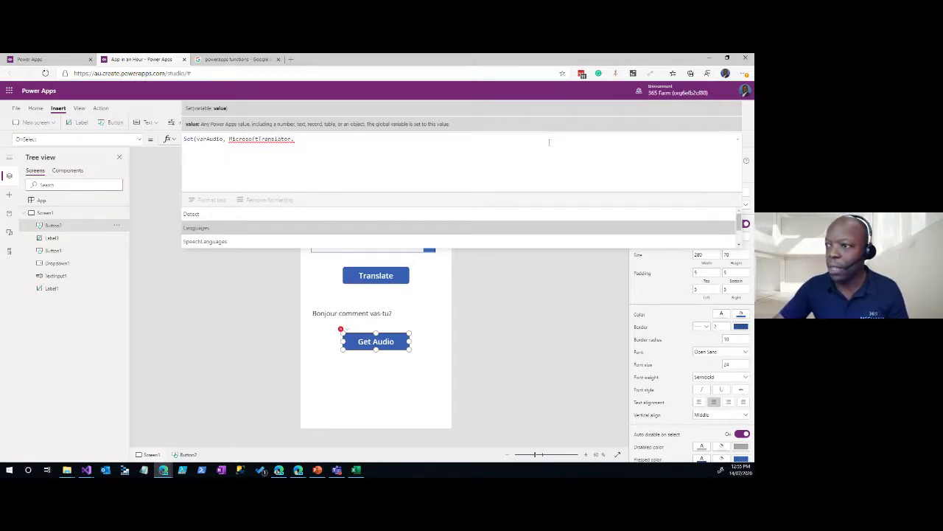
scroll(205, 222, "down", 2)
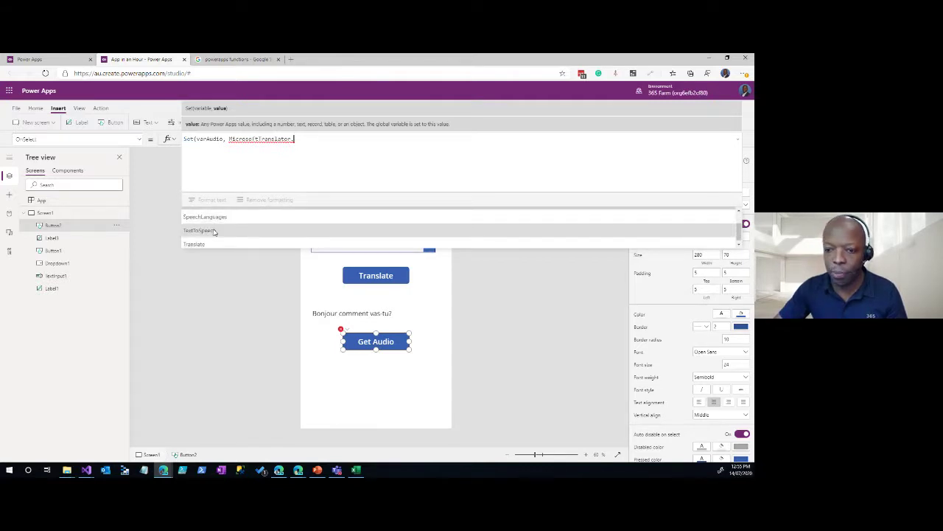
left_click(213, 230)
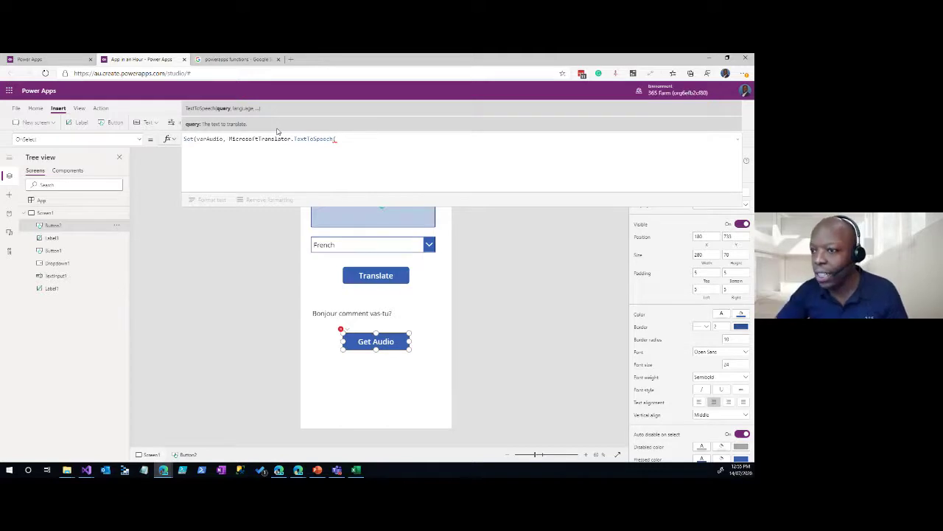
- Rename the label that shows the translation as translatedLabel
left_click(341, 311)
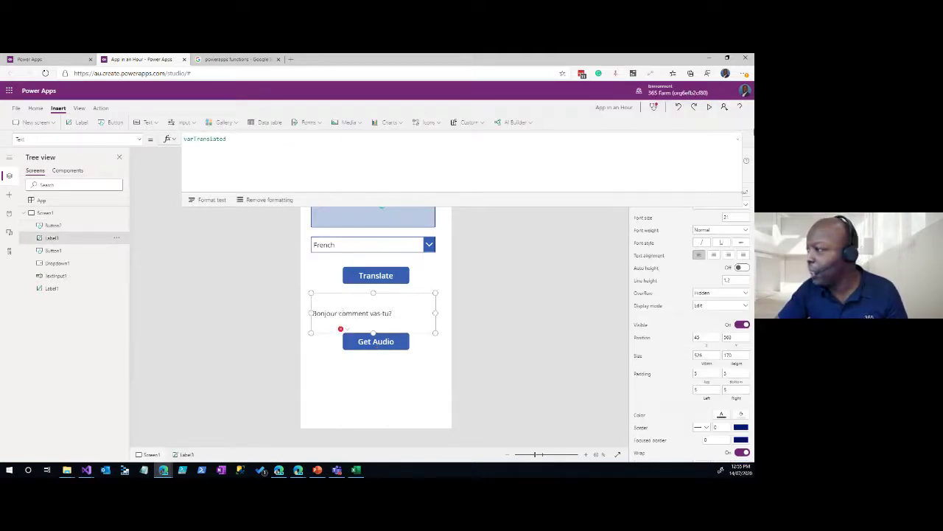
left_click(739, 140)
left_click(646, 164)
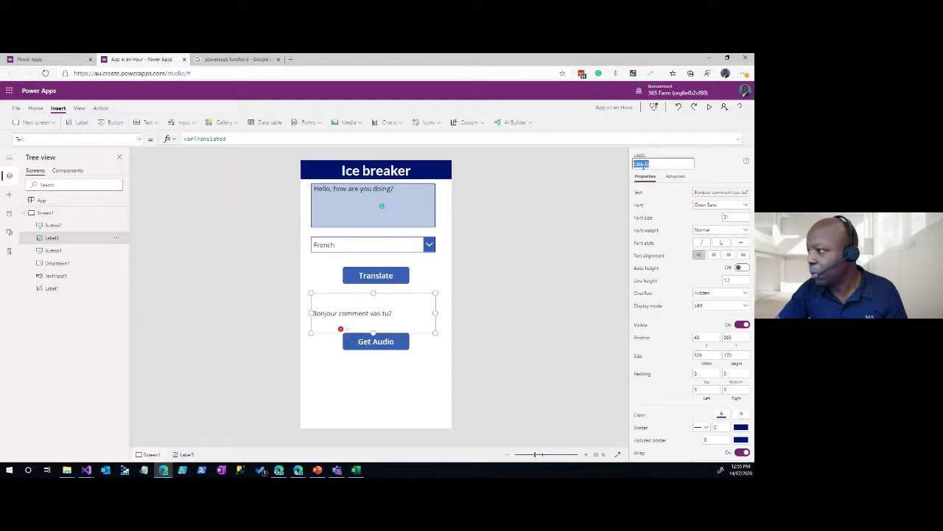
type("lblTra")
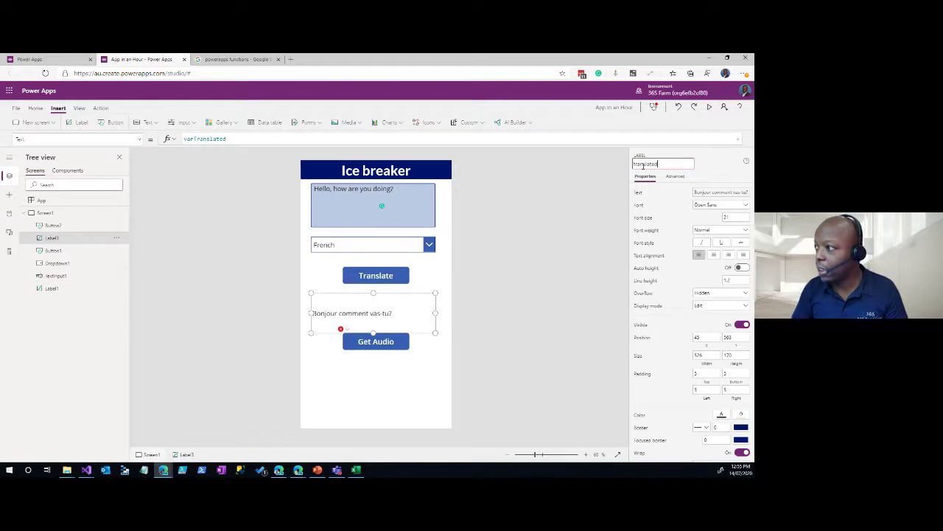
key("Return")
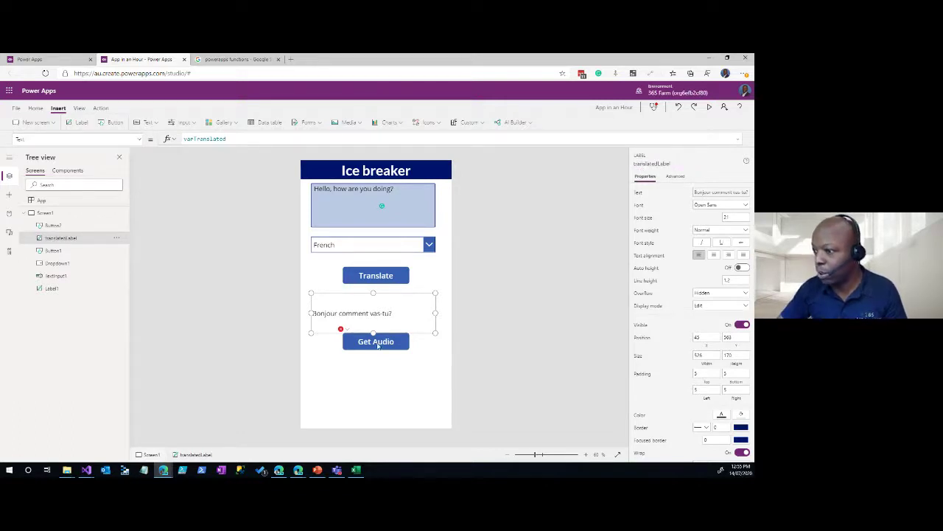
- In the Get Audio button's OnSelect formula, pass translatedLabel.Text as the query argument of TextToSpeech
left_click(376, 339)
left_click(352, 138)
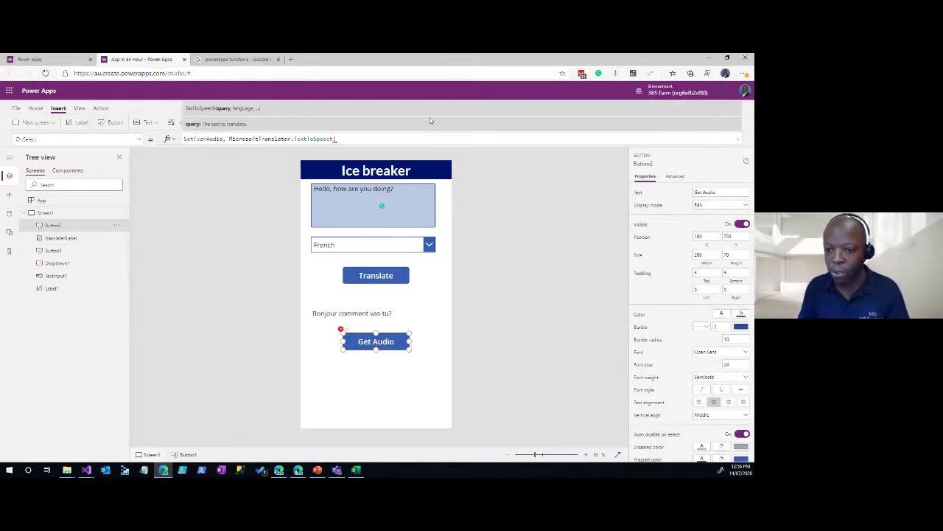
type("transla")
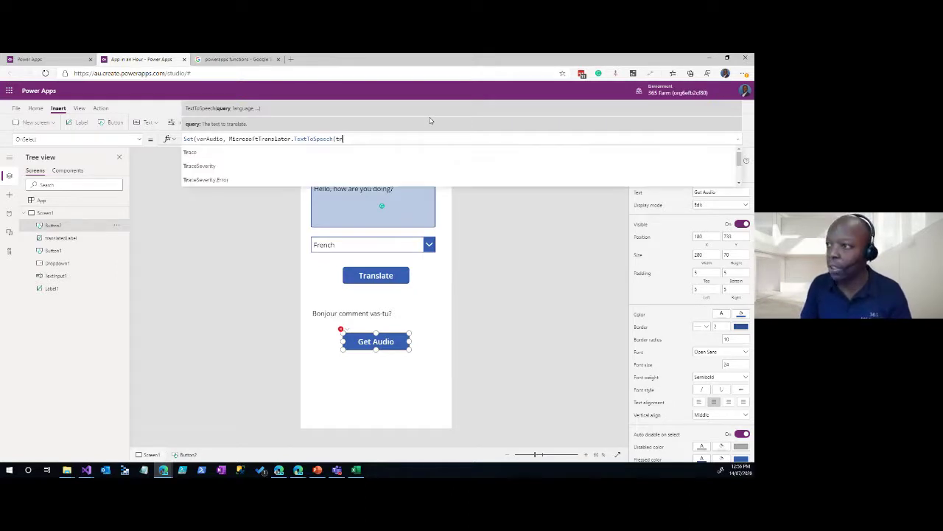
type("t")
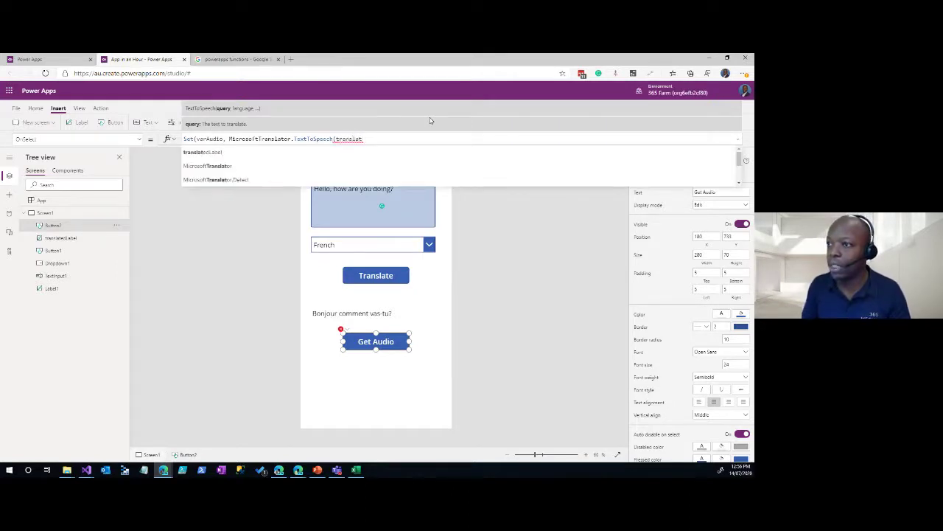
key("Tab")
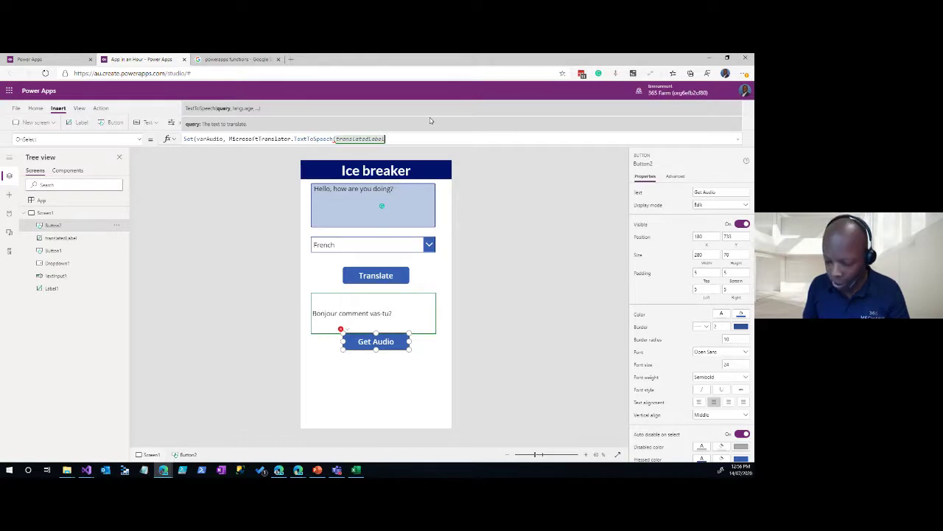
type(".")
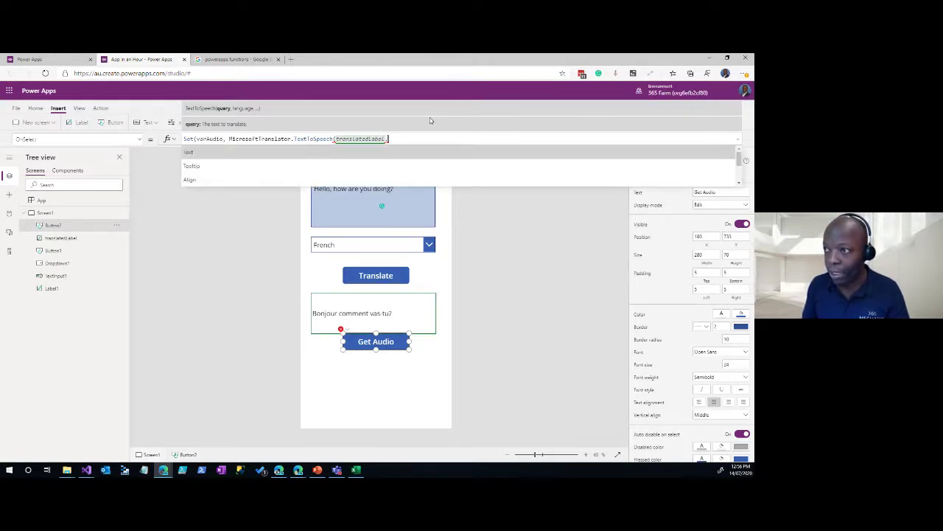
key("Tab")
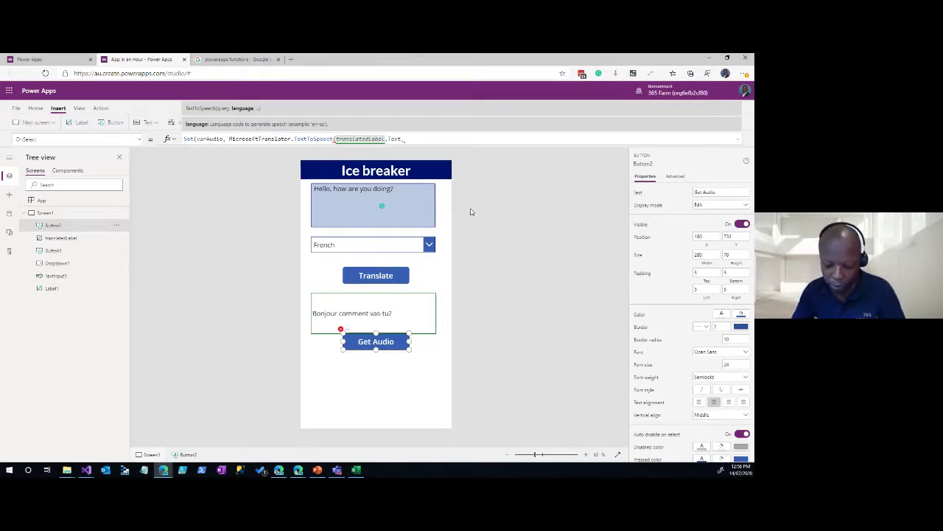
- Add Dropdown1.Selected.Code as the language argument of TextToSpeech and close both brackets of the OnSelect formula
type("do")
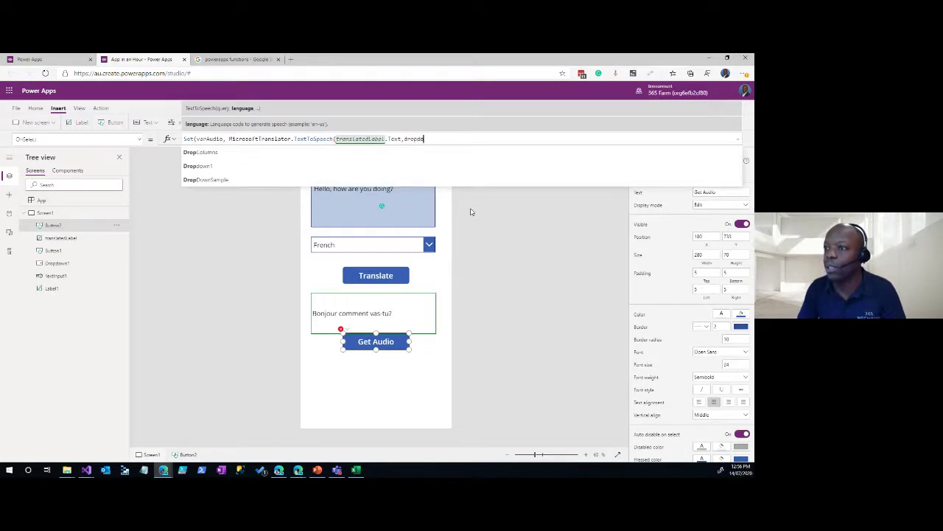
key("Tab")
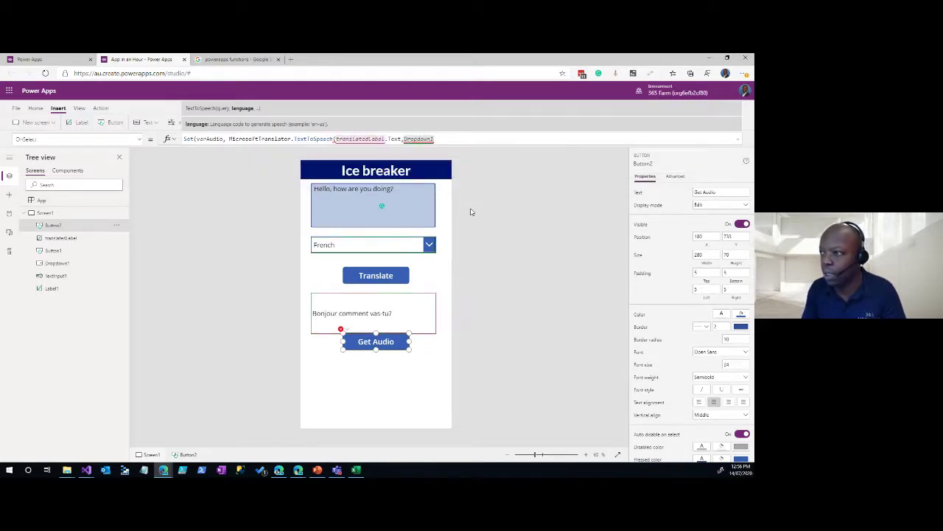
type(".sele")
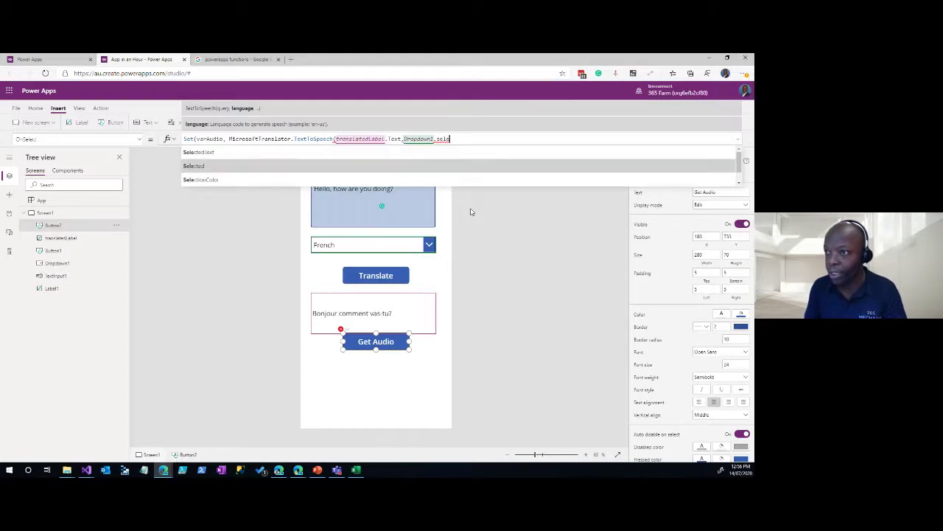
key("Tab")
type(".")
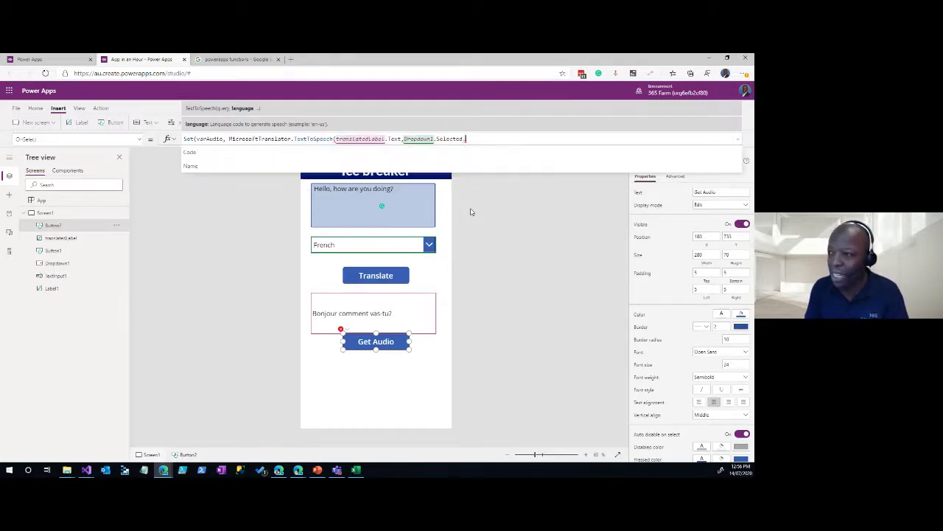
key("Tab")
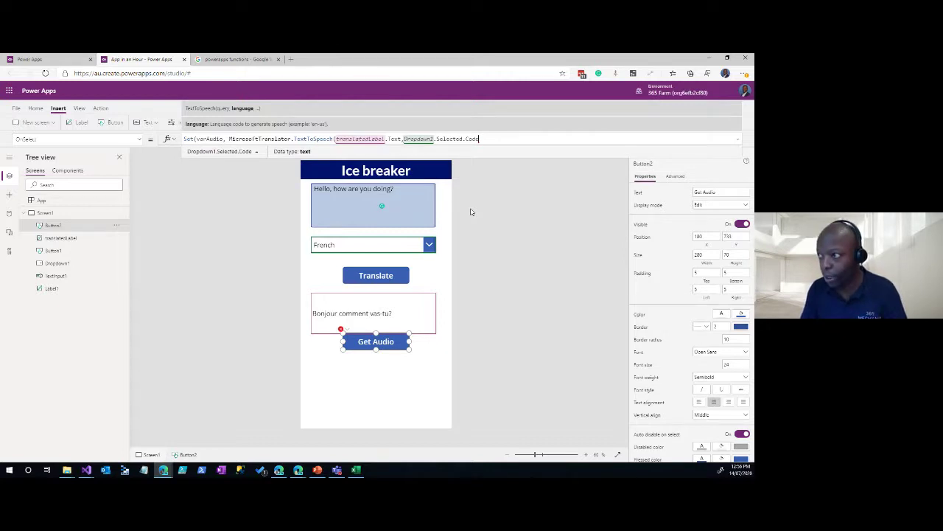
type(")")
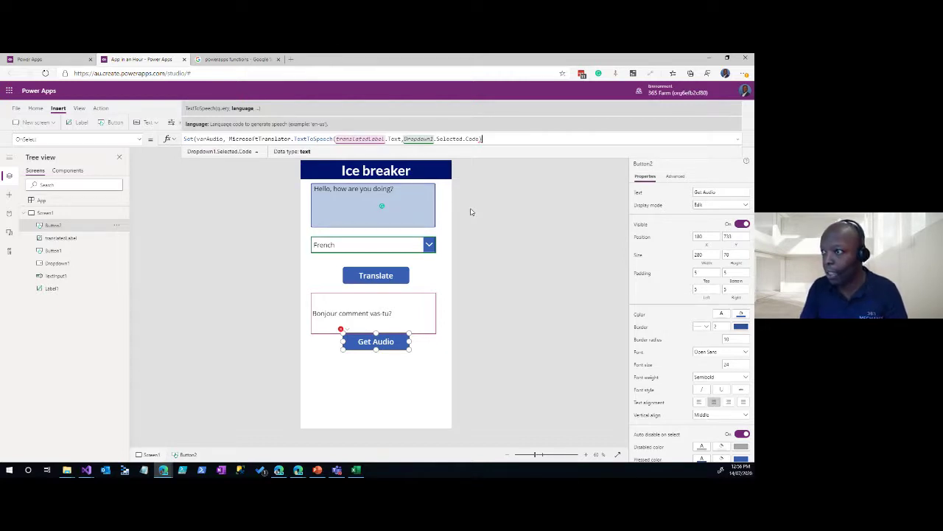
type(")")
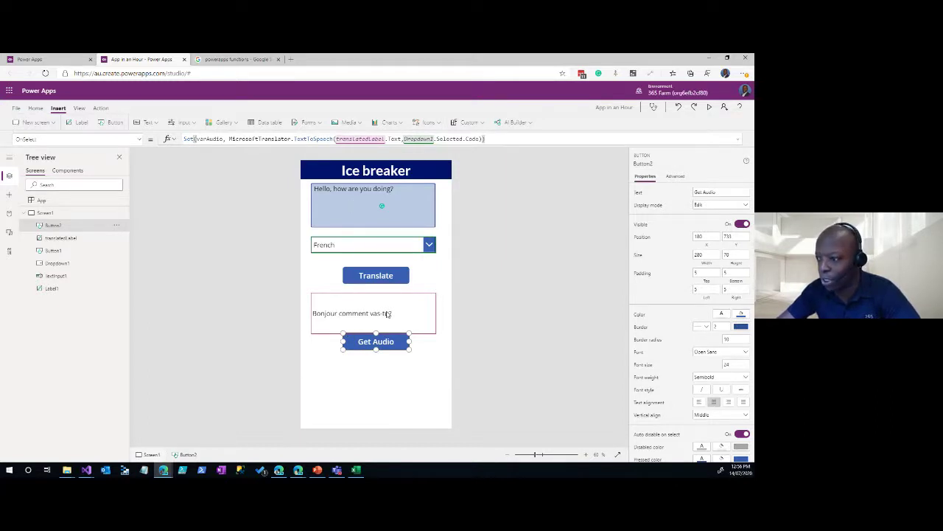
- Move the translatedLabel label slightly up so it no longer overlaps the Get Audio button
left_click_drag(400, 304, 400, 295)
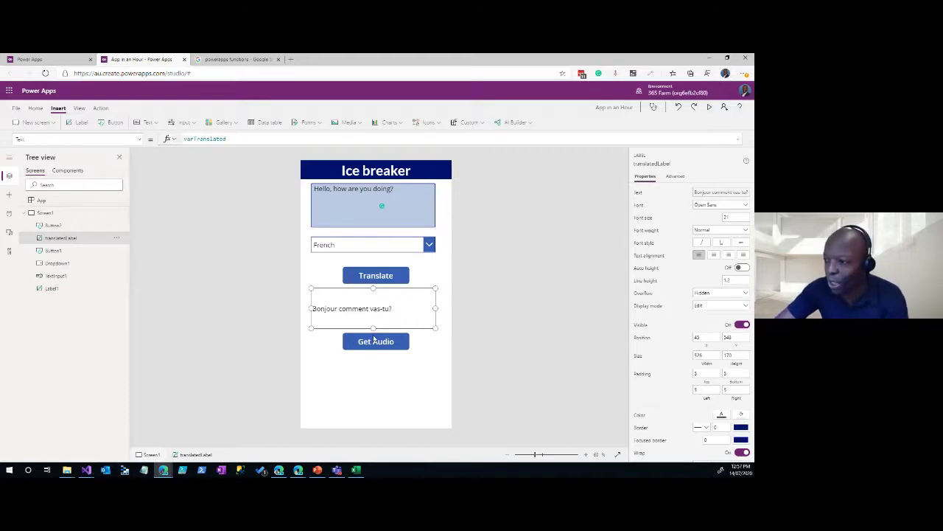
left_click(375, 339)
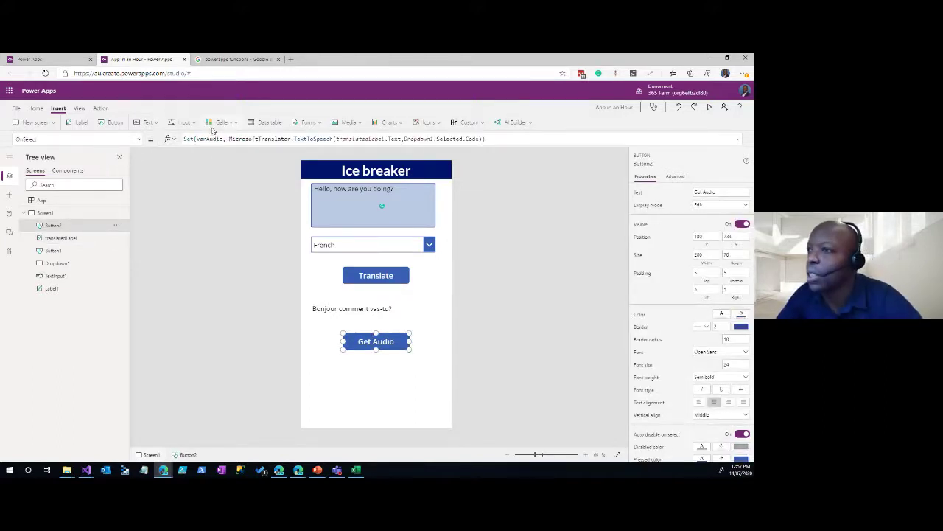
- Insert an Audio media control and place it below the Get Audio button on the phone screen
left_click(188, 124)
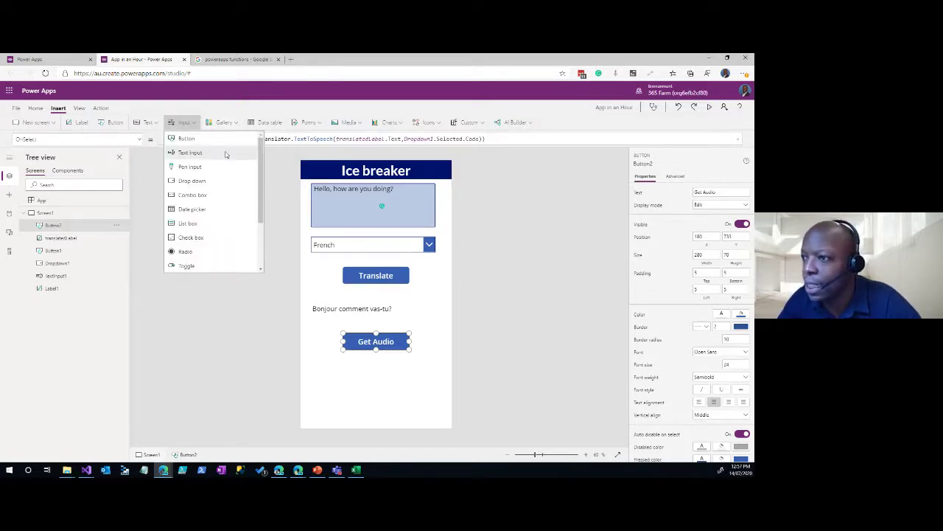
scroll(228, 157, "down", 3)
scroll(232, 158, "up", 2)
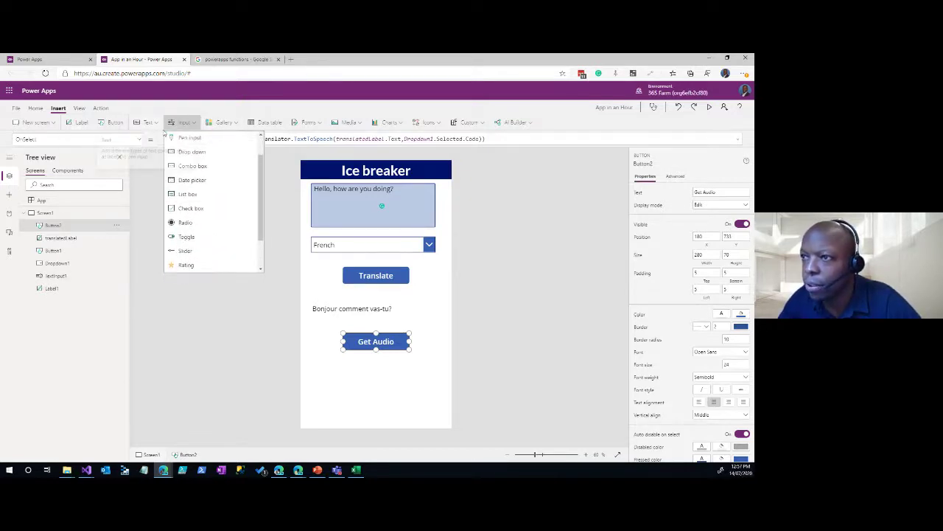
left_click(149, 124)
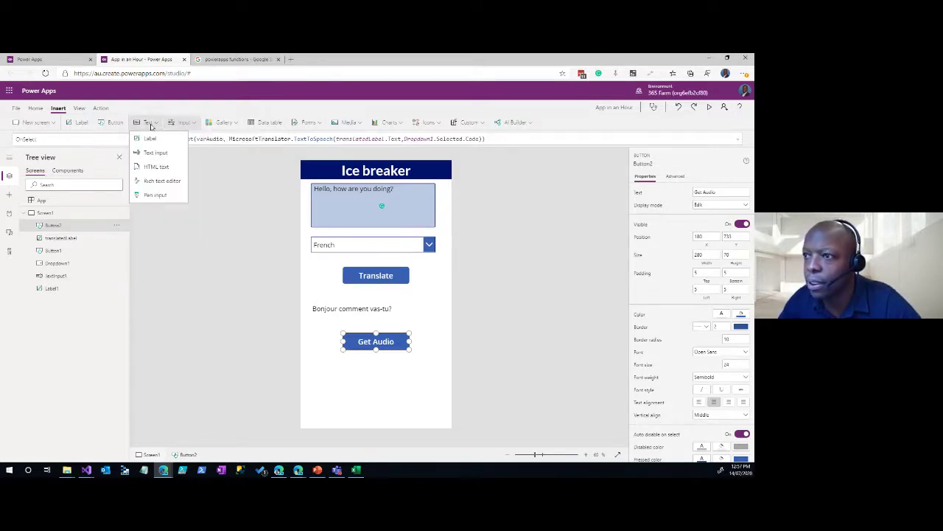
left_click(362, 127)
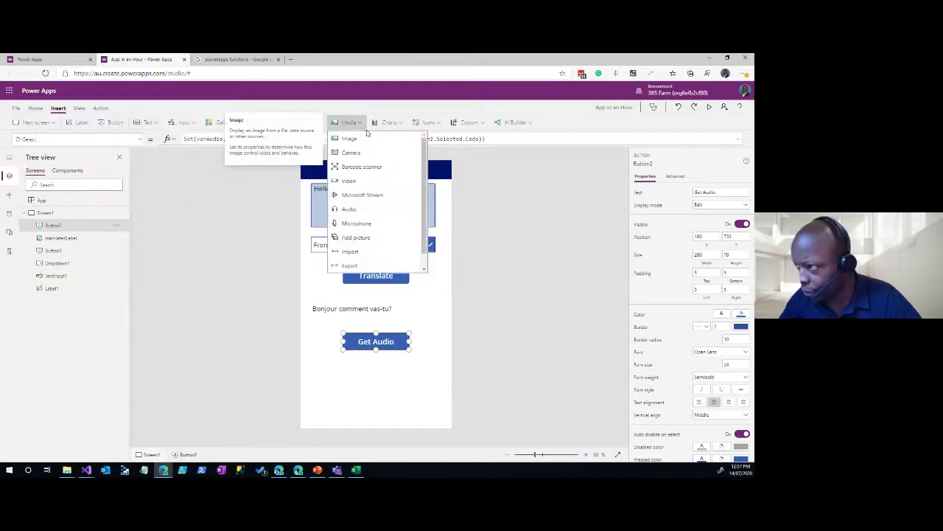
left_click(365, 210)
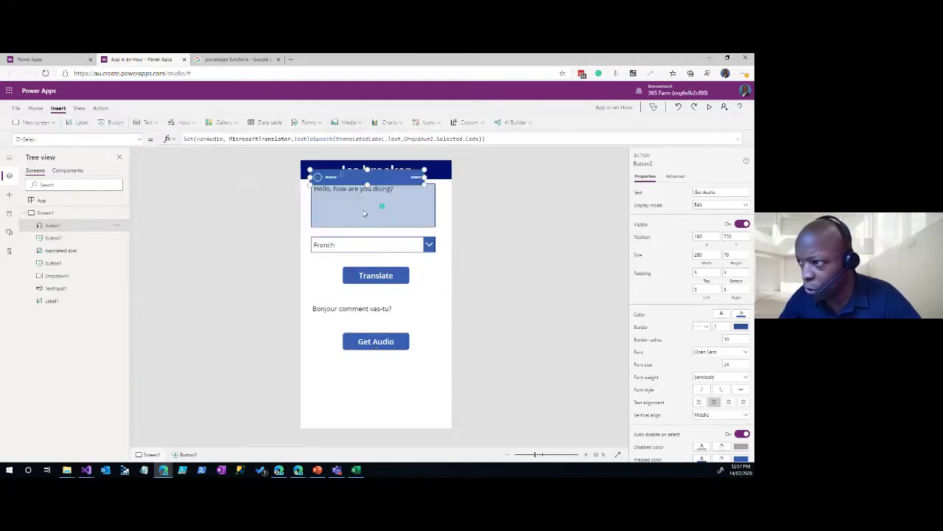
left_click_drag(384, 187, 391, 388)
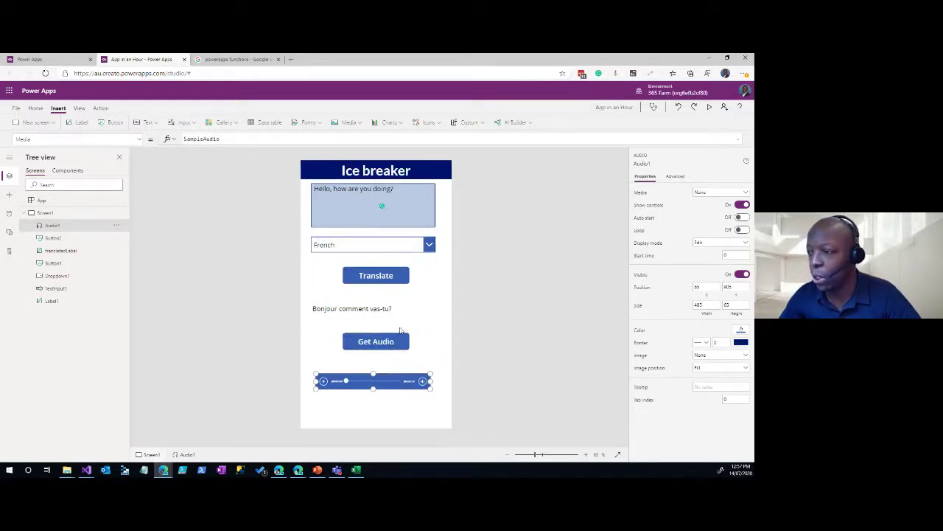
- Set the audio control's Media property to varAudio, copying the variable name from the Get Audio button's OnSelect formula
left_click(398, 344)
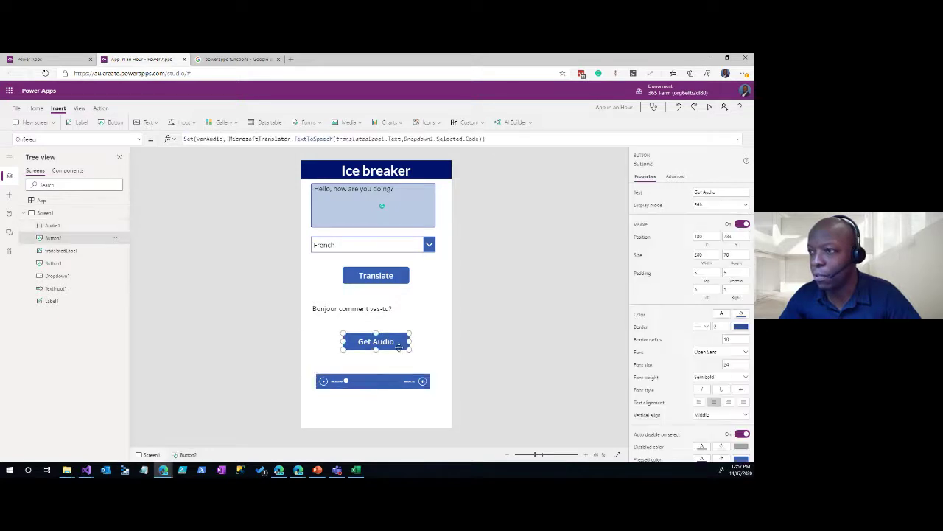
double_click(212, 141)
key("ctrl+c")
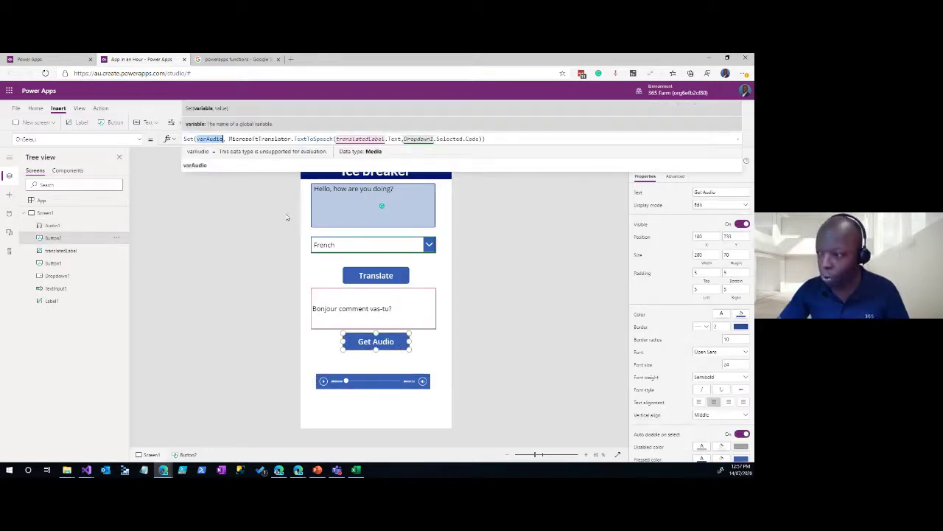
left_click(364, 386)
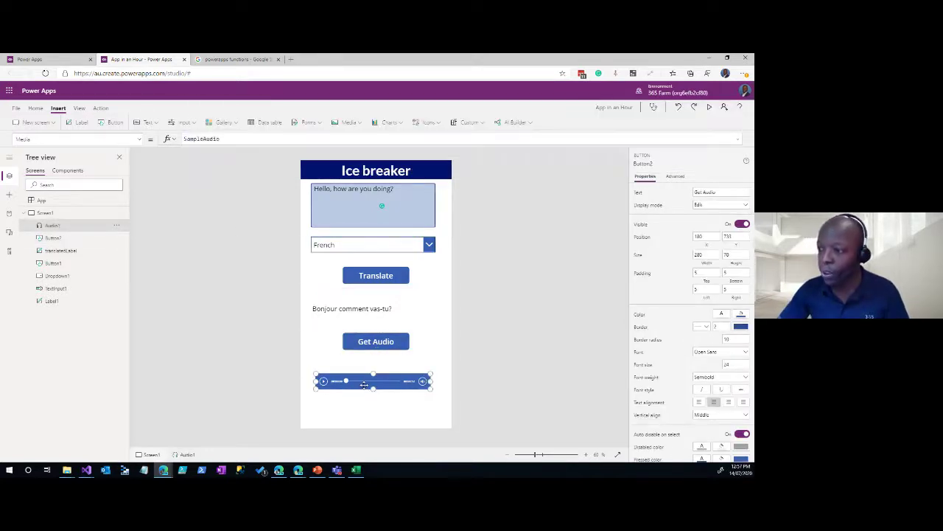
double_click(198, 138)
key("ctrl+v")
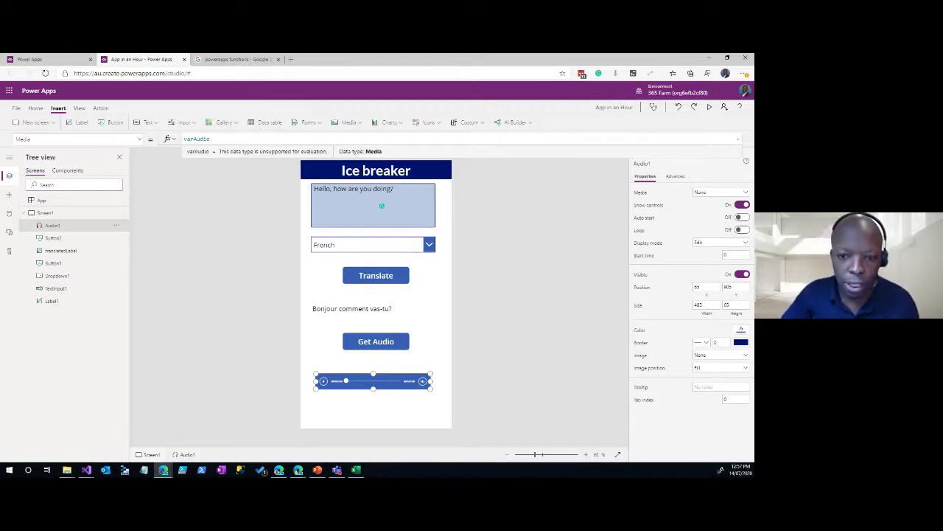
- Preview the app, get the audio for the French translation and play it in the audio control
left_click(710, 108)
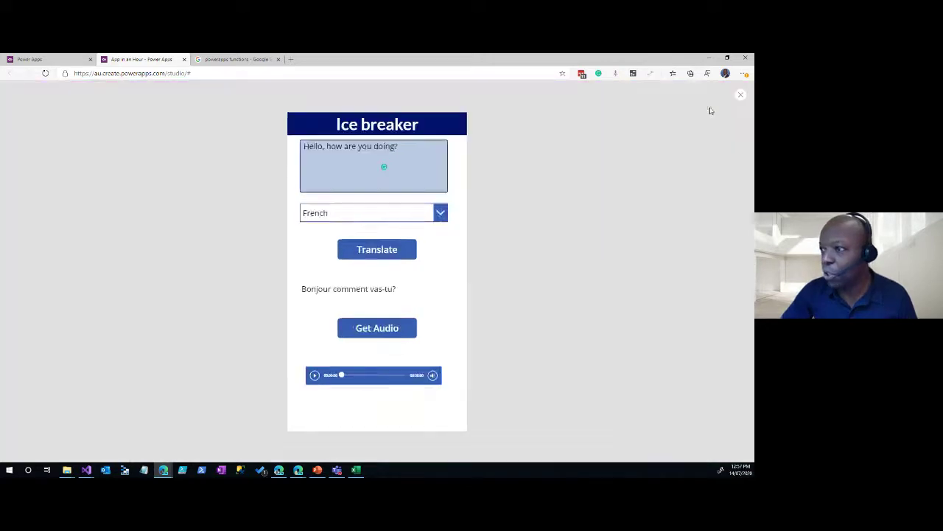
left_click(404, 345)
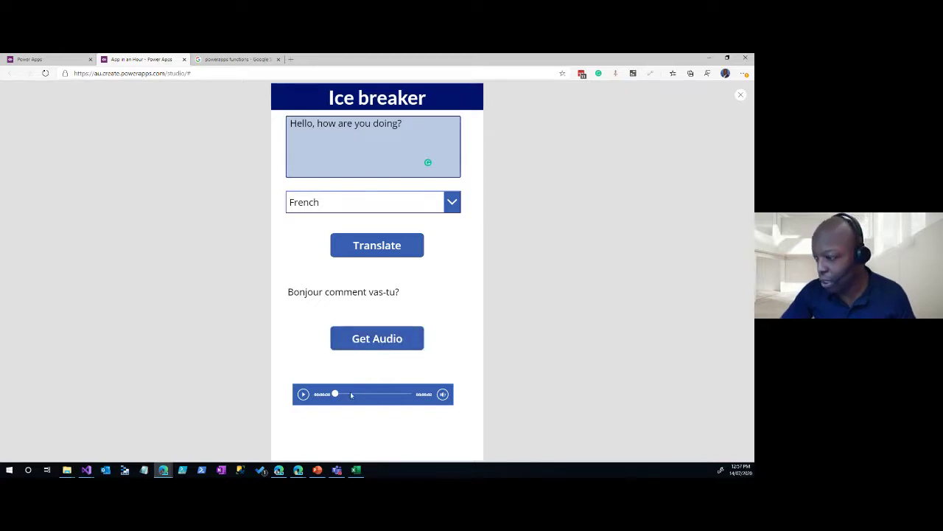
left_click(302, 394)
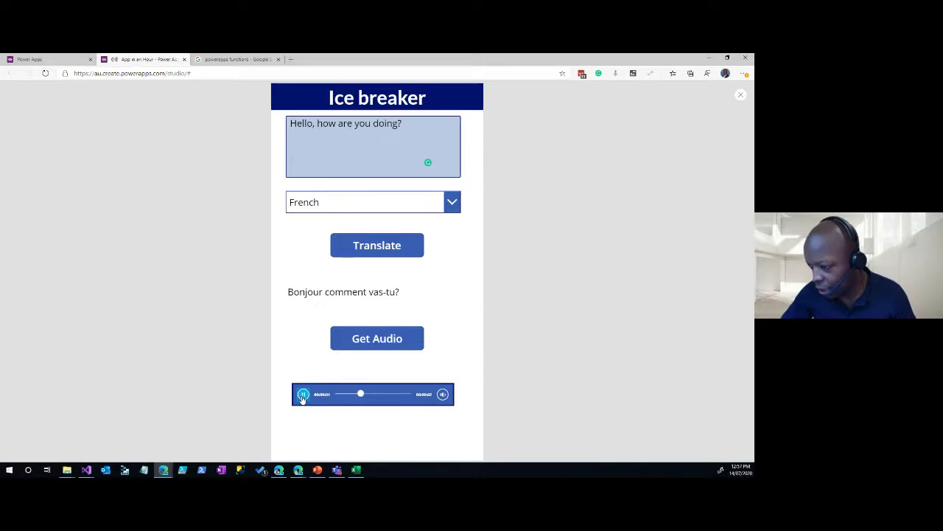
left_click(741, 95)
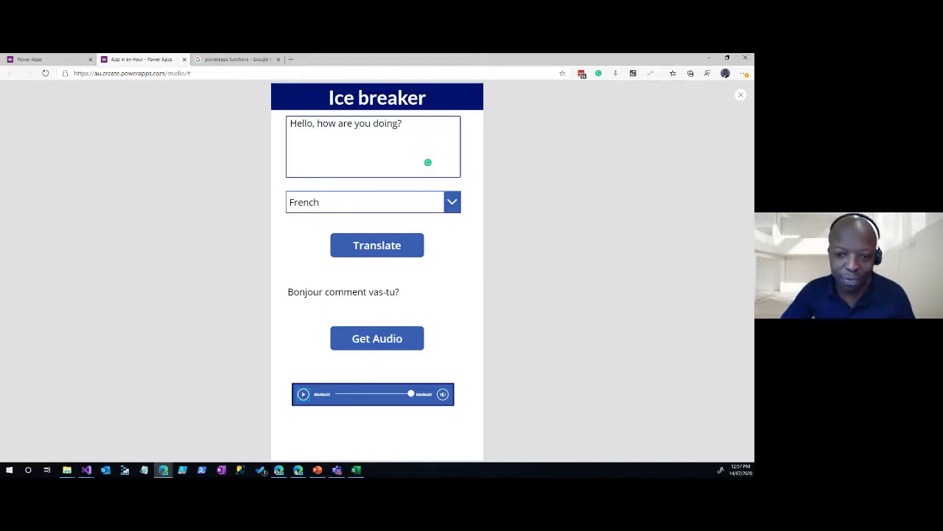
key("alt+Tab")
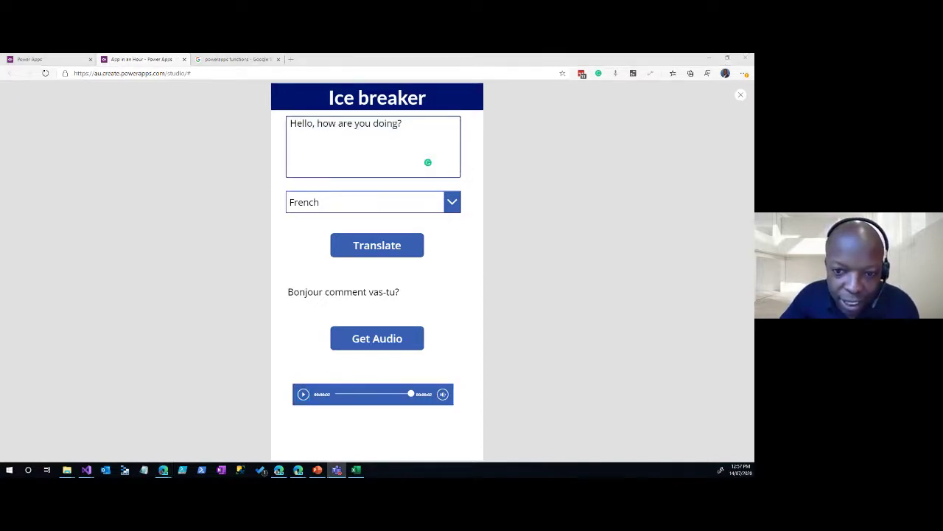
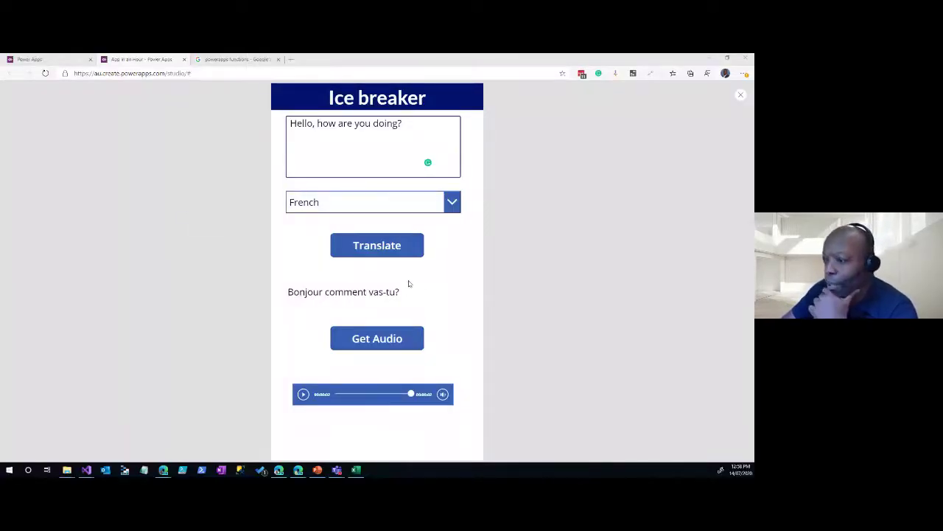
left_click(383, 341)
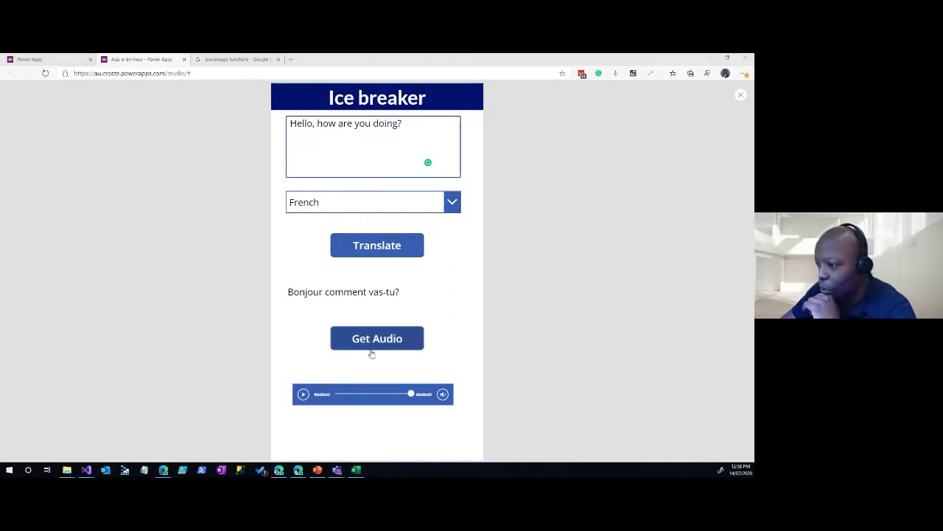
left_click(303, 394)
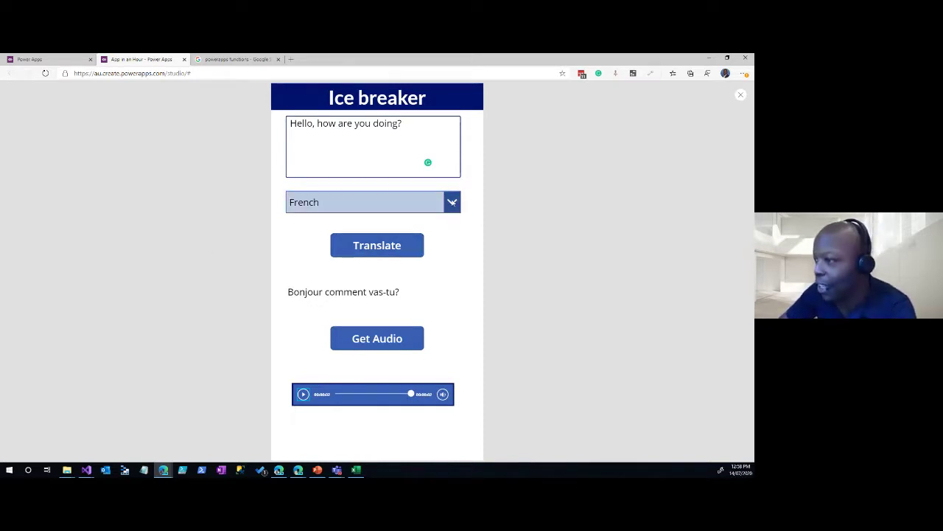
- Choose Korean as the target language in the previewed app and translate the entered text
left_click(452, 202)
left_click_drag(455, 262, 459, 289)
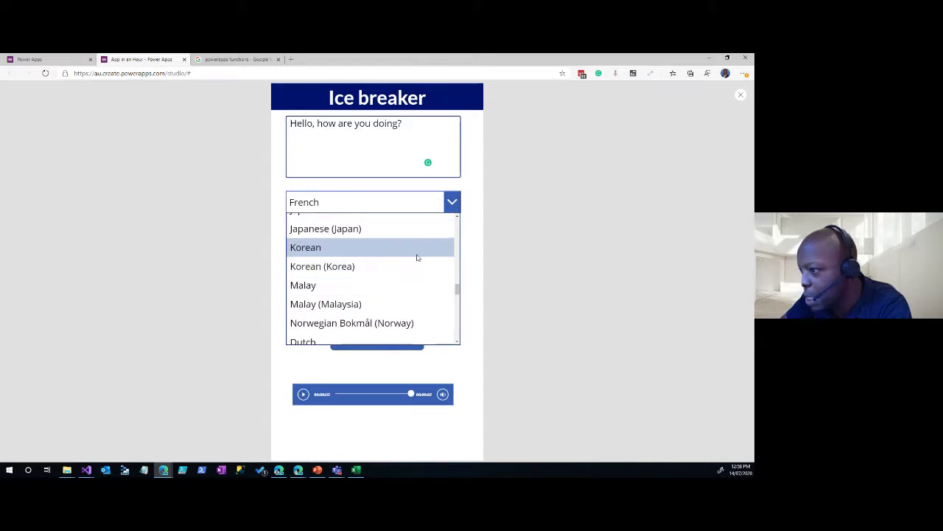
left_click(417, 256)
left_click(394, 248)
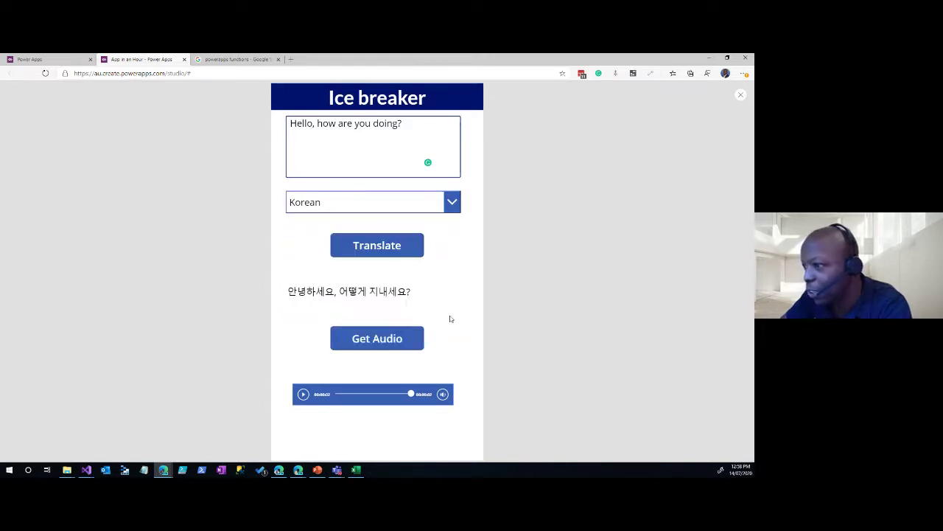
- Get the audio for the Korean translation and play it in the audio control
left_click(390, 336)
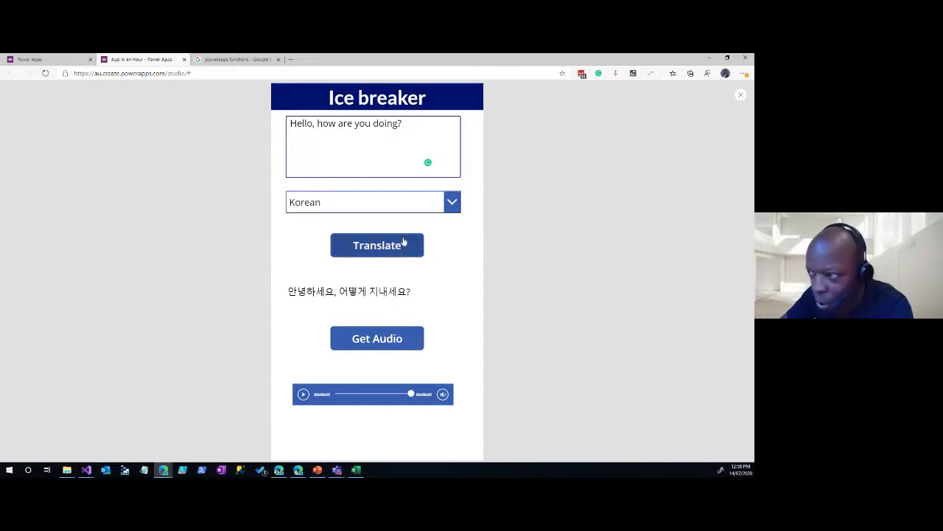
left_click(410, 341)
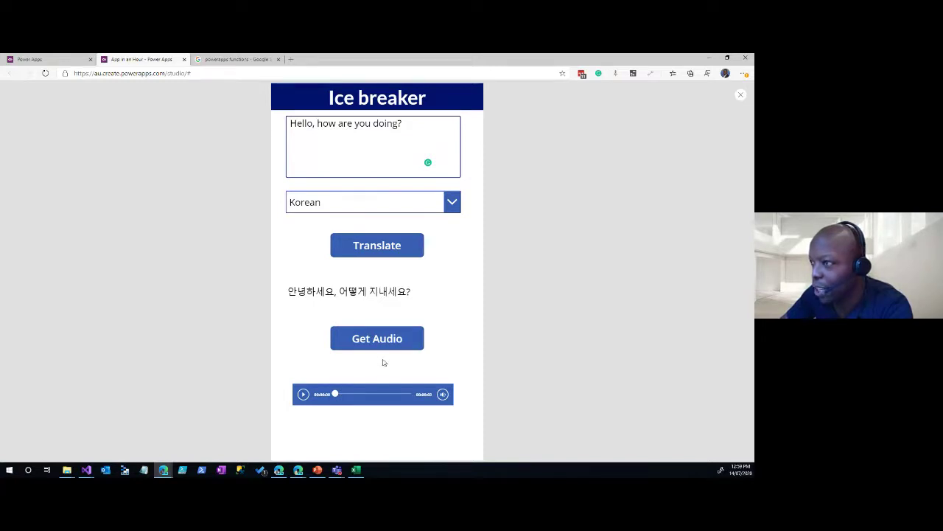
left_click(303, 394)
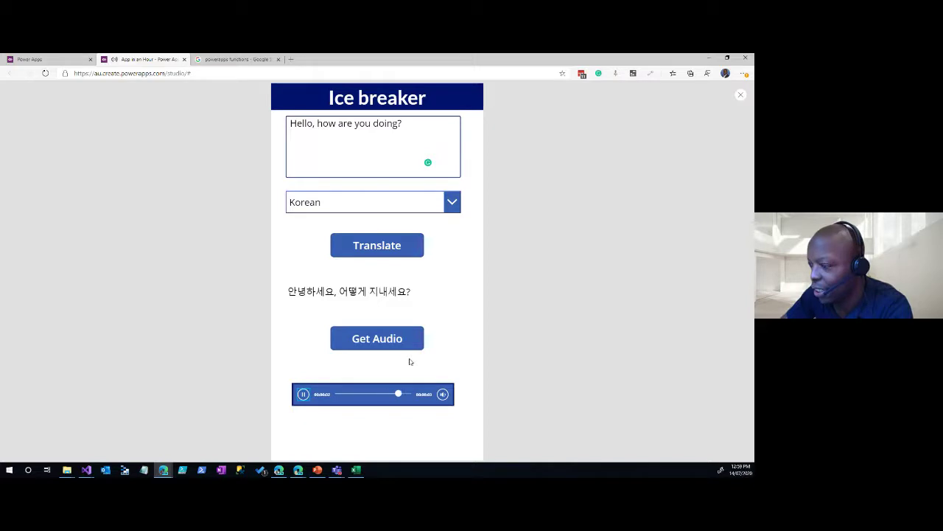
left_click(377, 338)
key("alt+Tab")
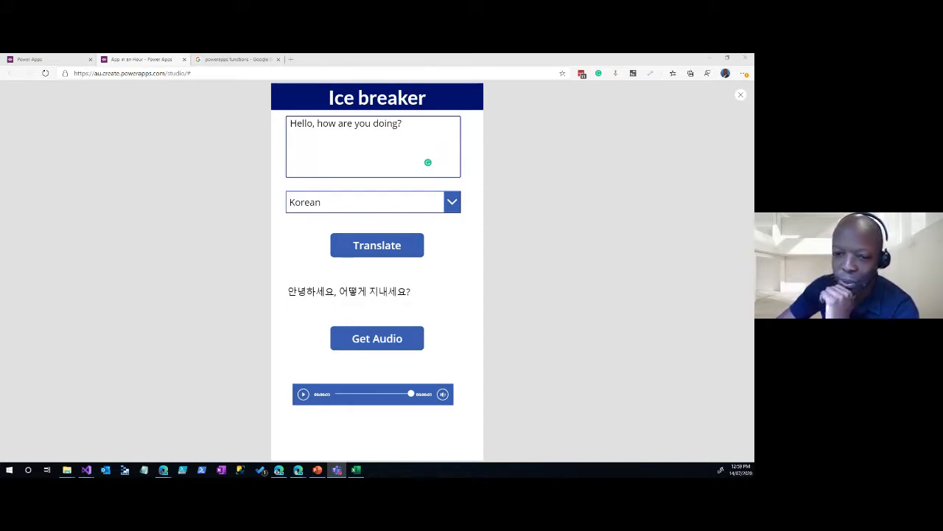
- Look through the dropdown's list of available target languages and close it without choosing another one
left_click(454, 204)
left_click_drag(459, 293, 455, 321)
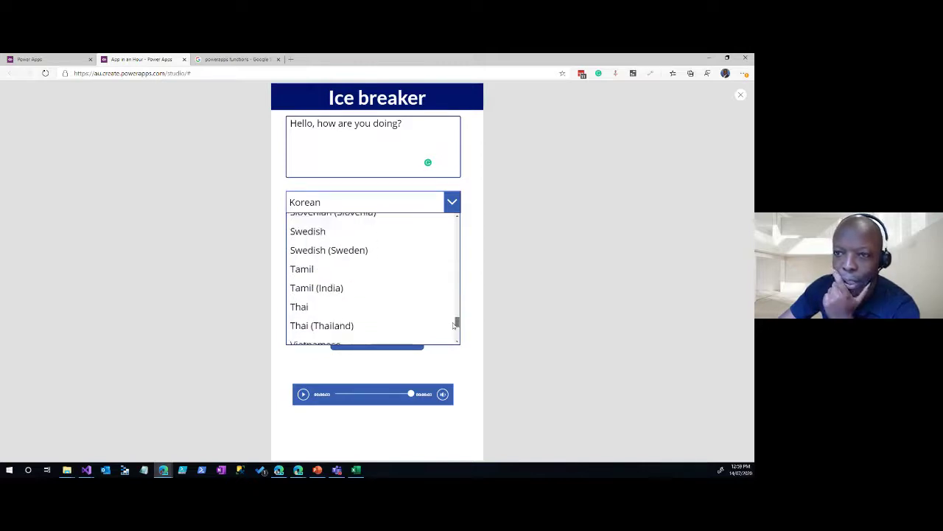
left_click_drag(452, 328, 458, 223)
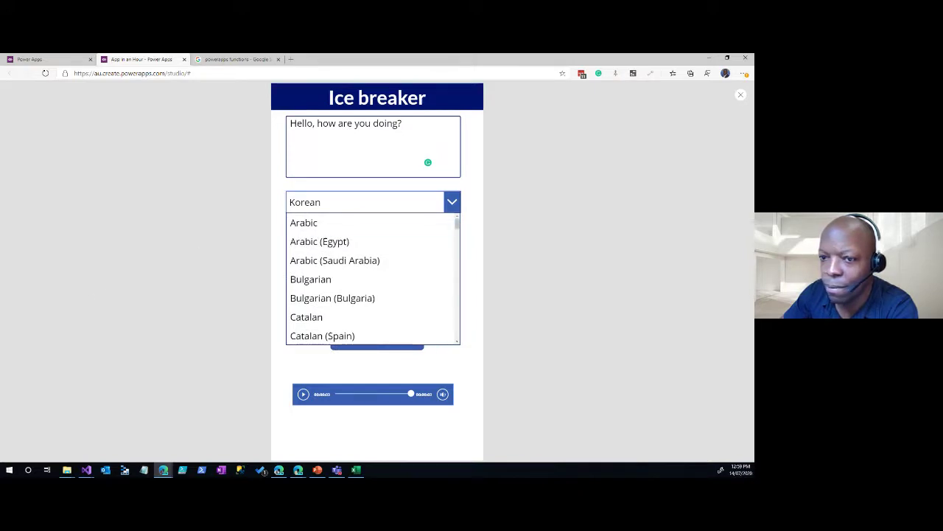
key("alt+Tab")
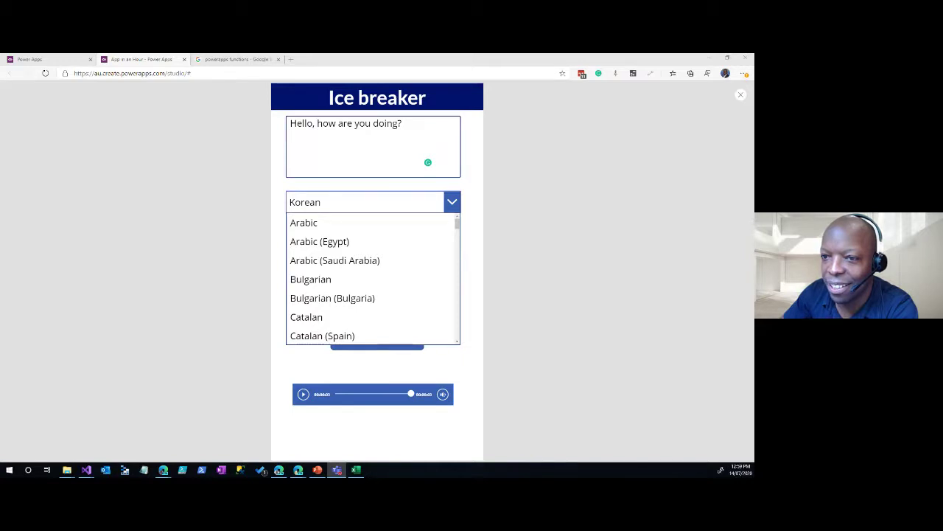
mouse_move(499, 57)
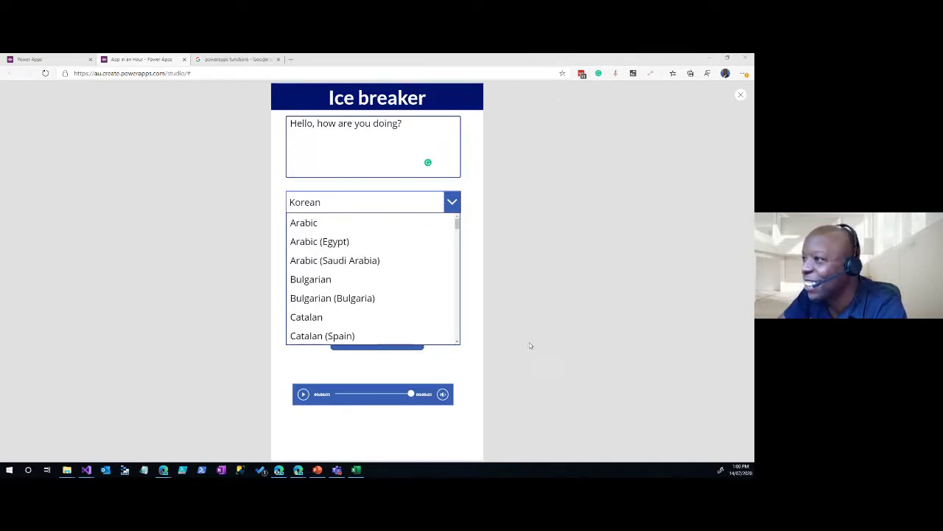
left_click(524, 305)
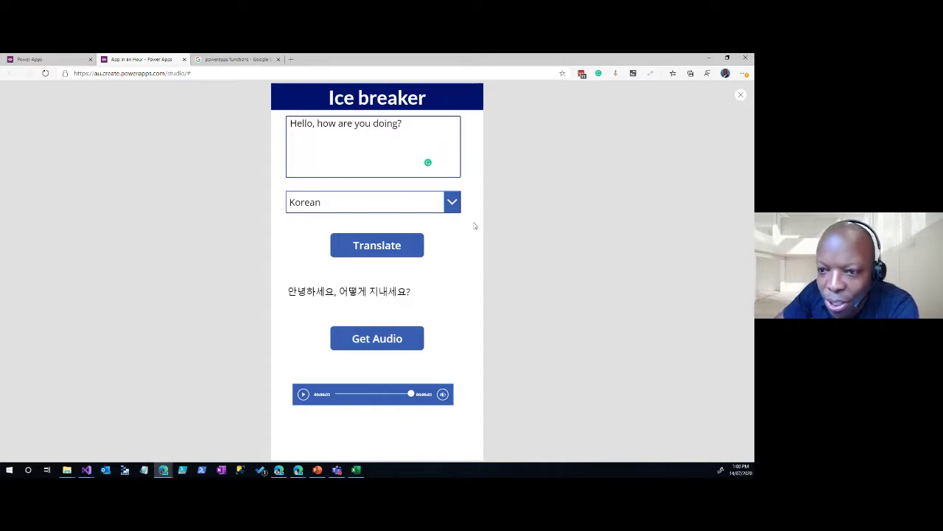
- Choose Hindi as the target language in the previewed app's language dropdown
left_click(452, 203)
scroll(457, 249, "up", 5)
scroll(448, 272, "up", 1)
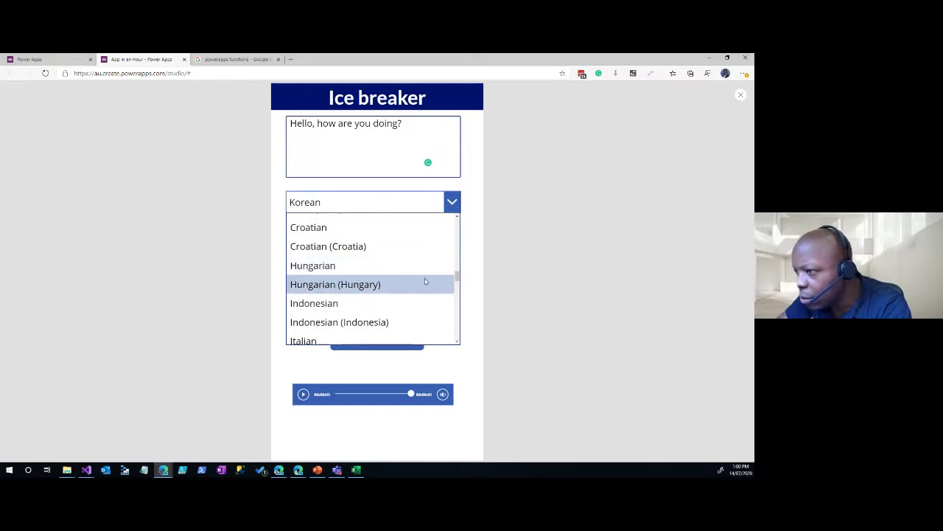
scroll(426, 281, "up", 3)
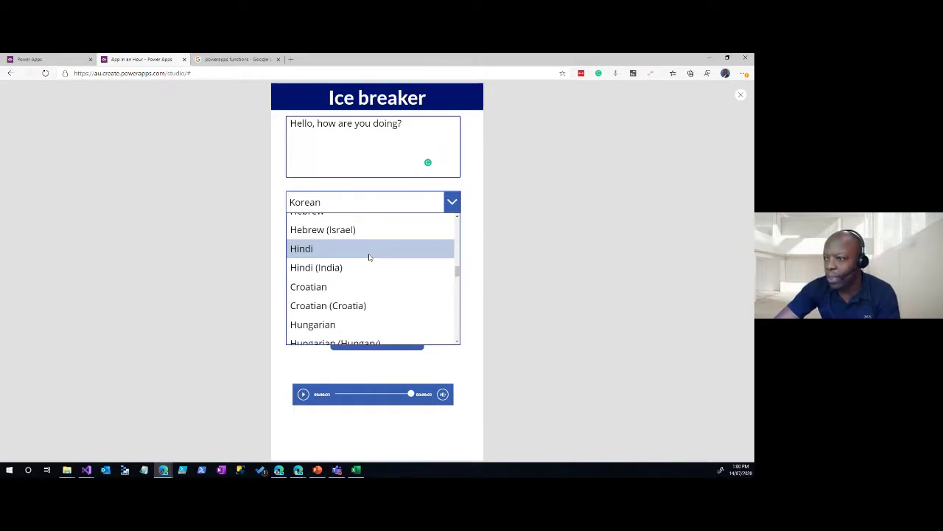
left_click(370, 256)
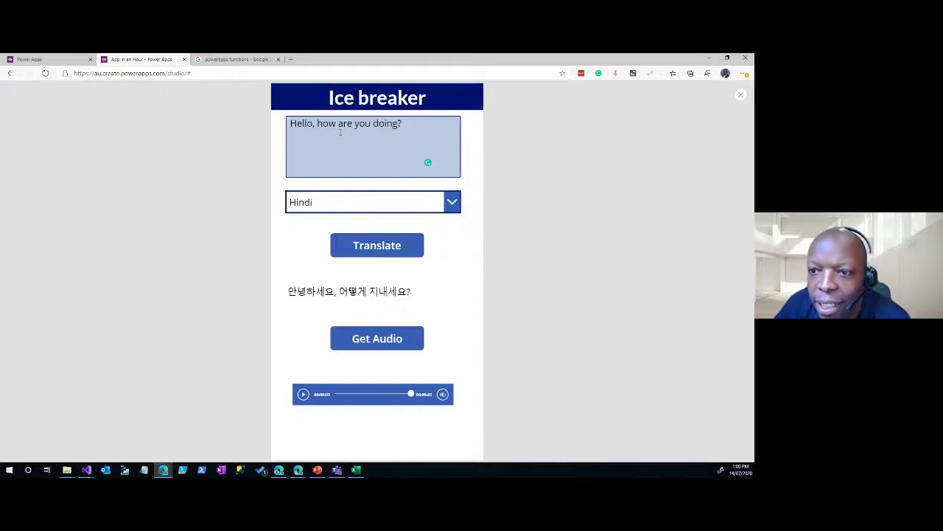
- Translate the entered text into Hindi and play the audio generated for the translation
double_click(340, 132)
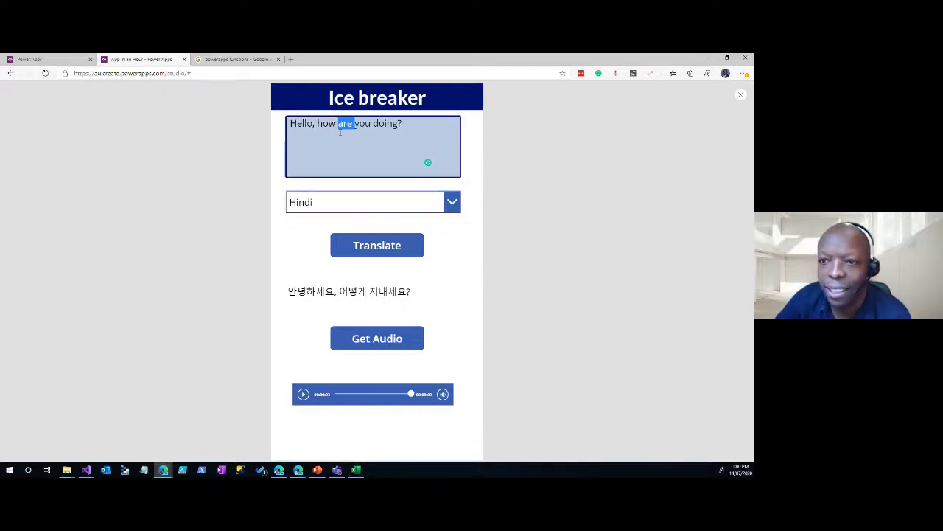
triple_click(339, 132)
left_click(412, 255)
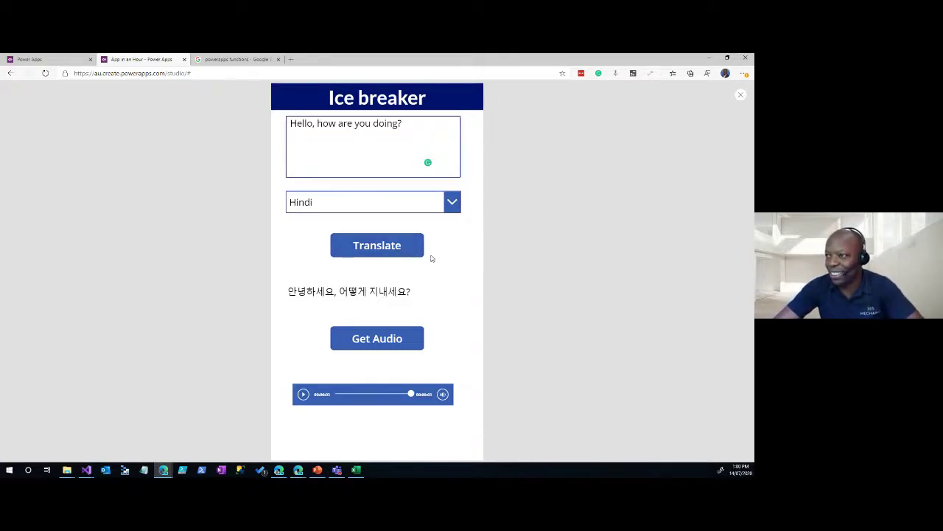
left_click(391, 250)
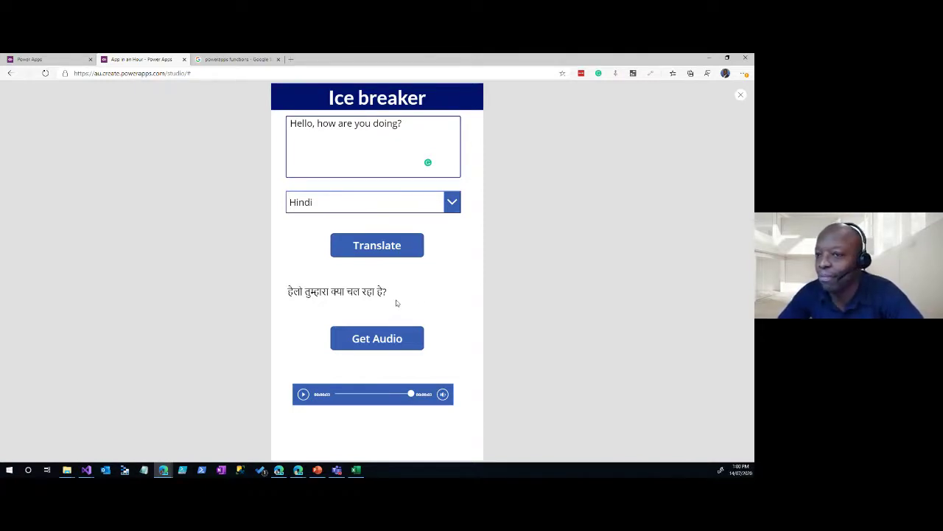
left_click(402, 339)
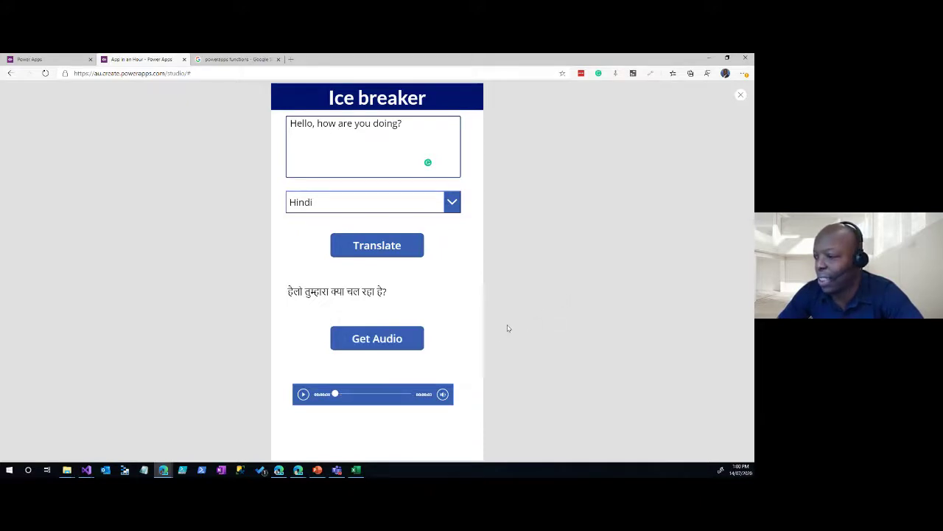
left_click(303, 396)
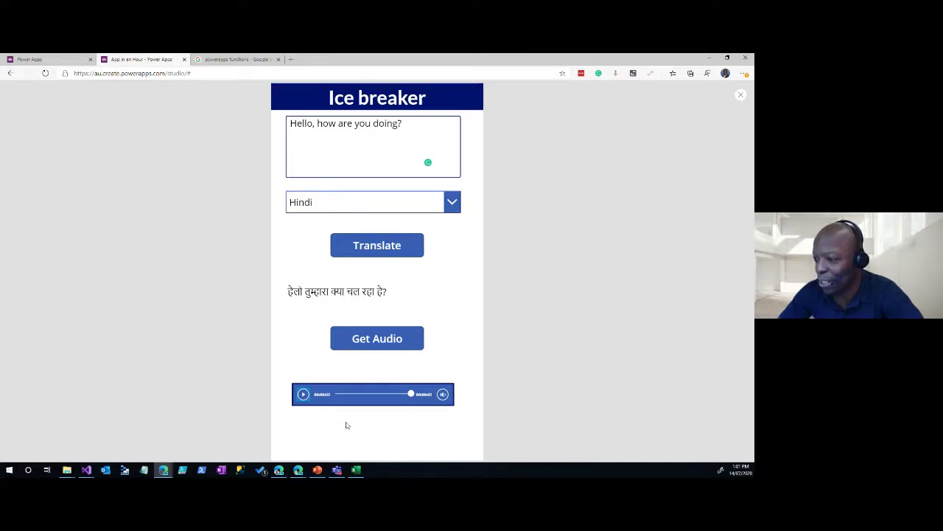
- Change the target language to Spanish in the language dropdown
left_click(454, 205)
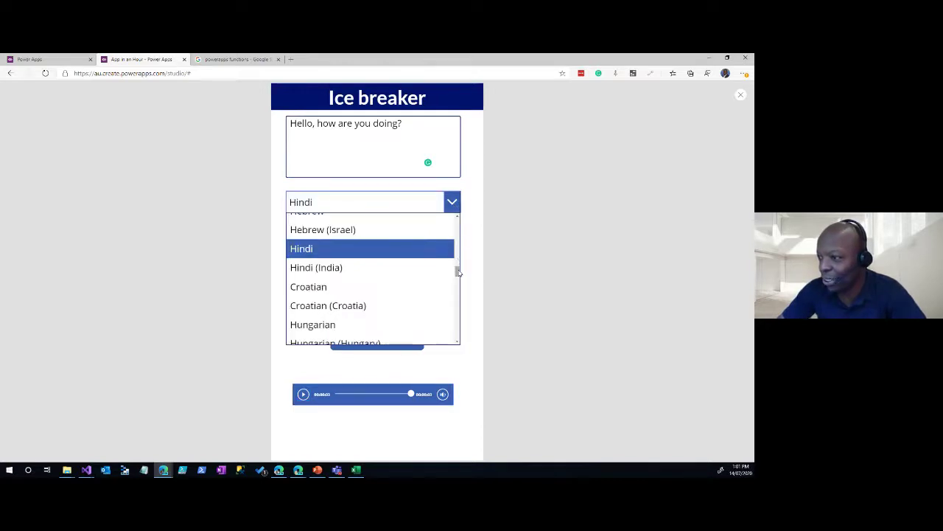
left_click_drag(458, 271, 452, 220)
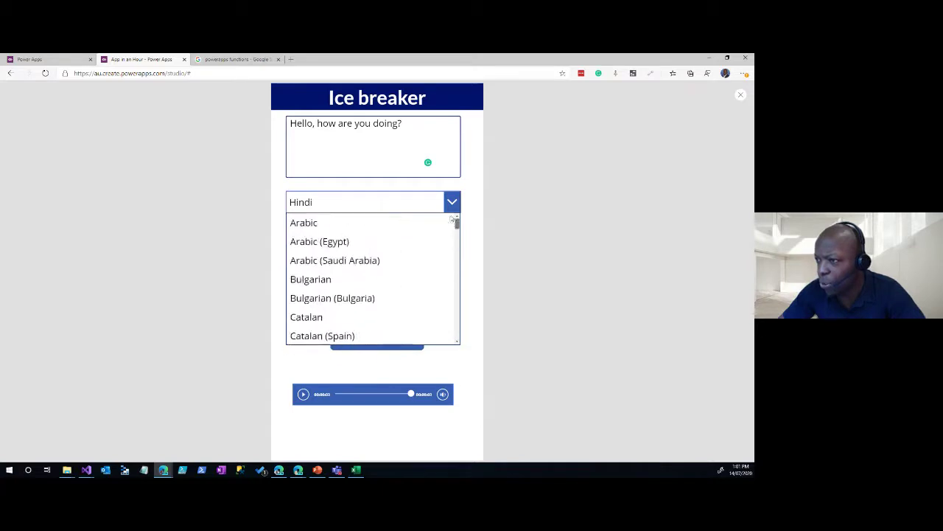
scroll(391, 276, "down", 5)
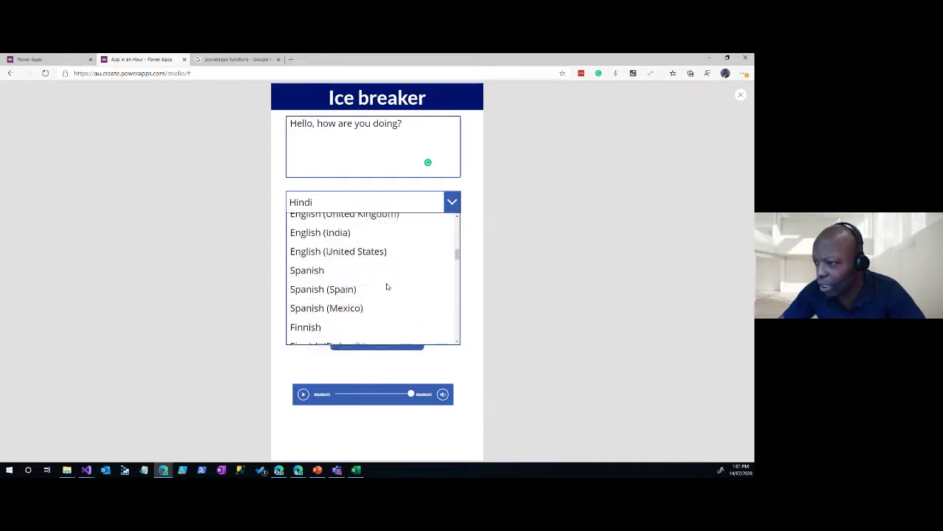
scroll(387, 286, "down", 3)
left_click(358, 226)
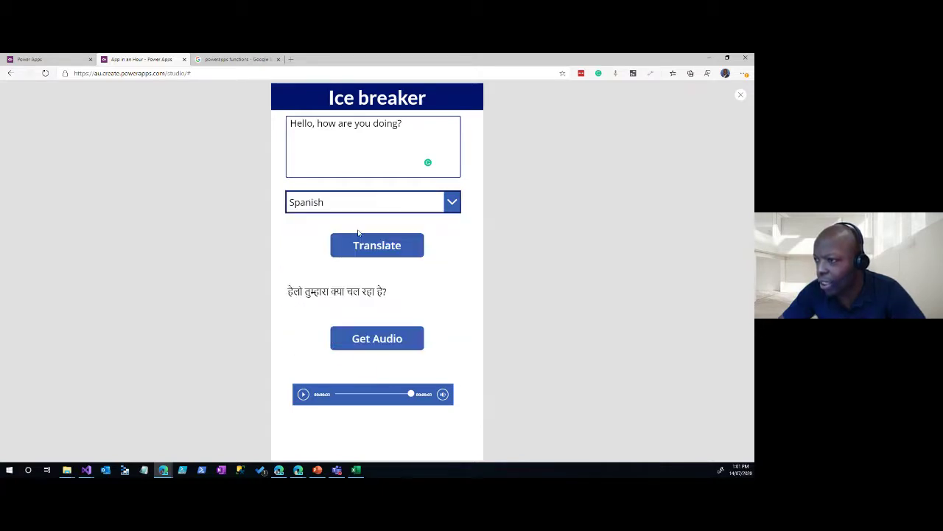
- Translate the entered text into Spanish, and get the translation's audio and play it twice
left_click(359, 246)
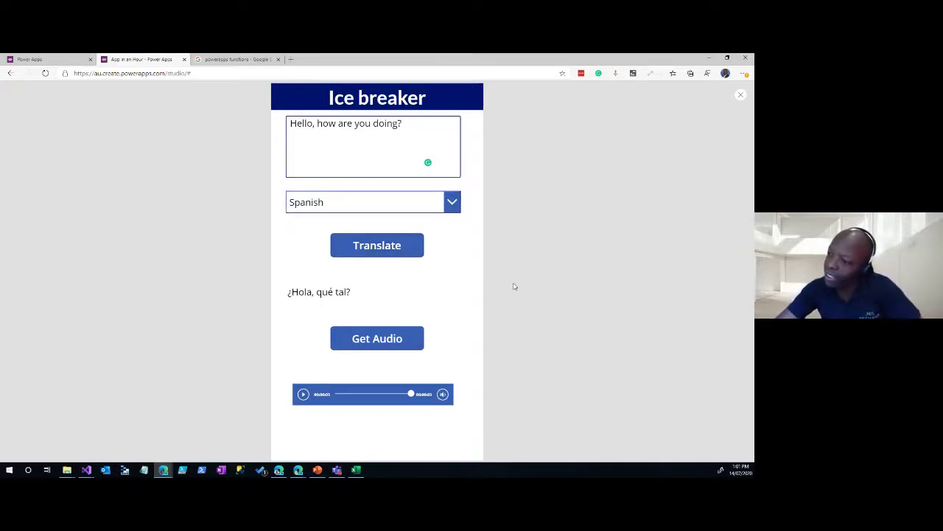
left_click(402, 340)
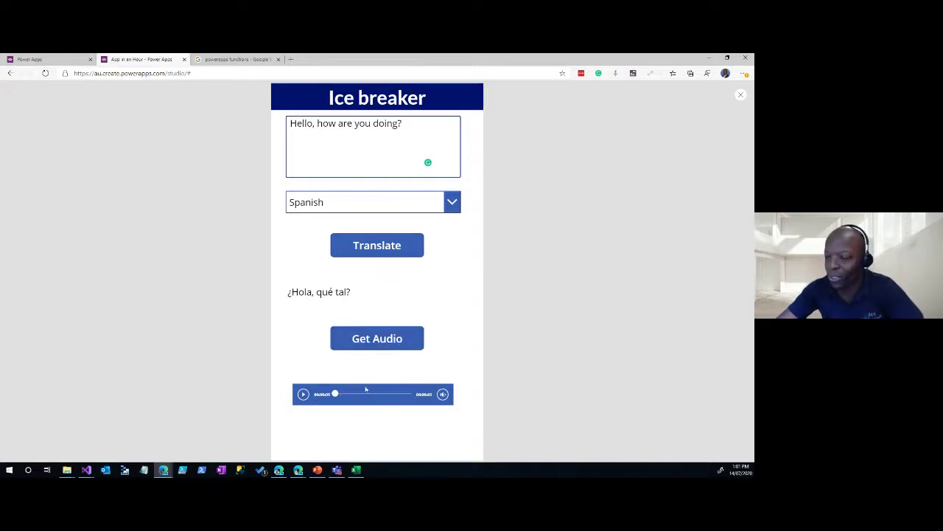
left_click(303, 394)
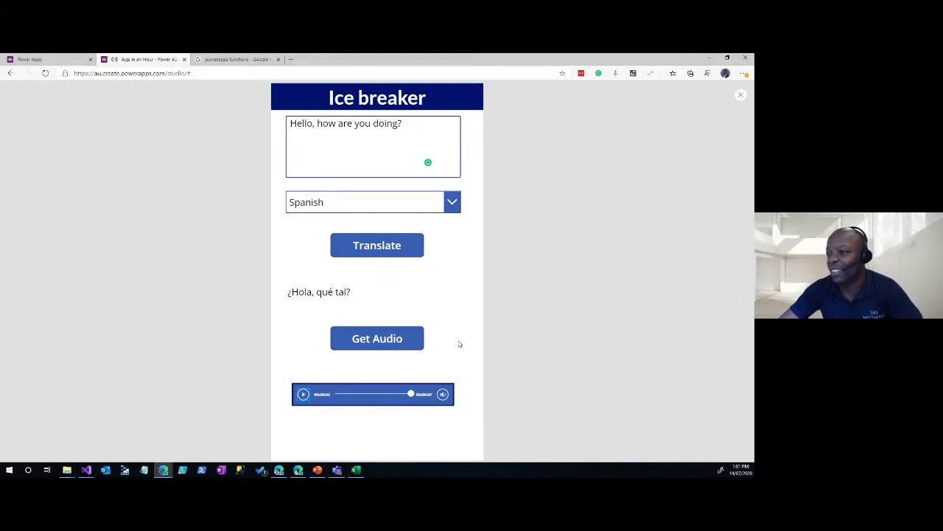
left_click(303, 395)
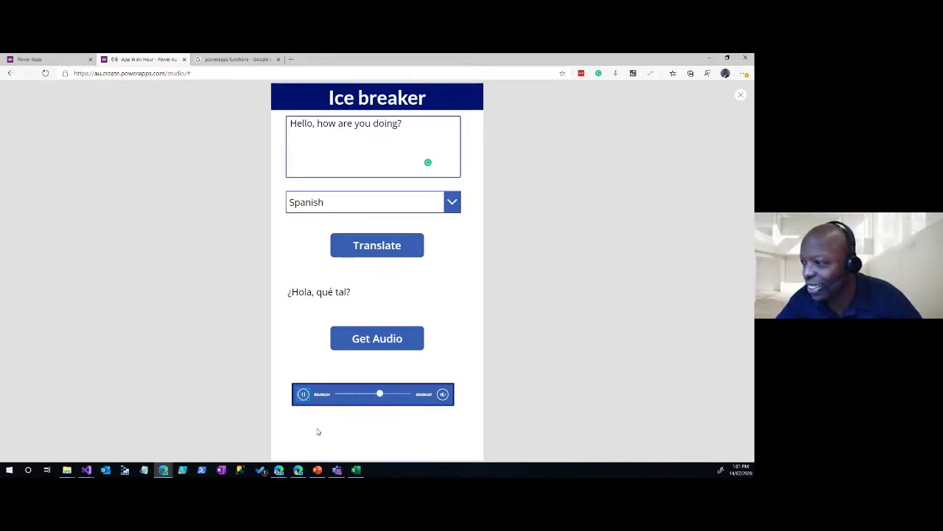
- Change the target language to Russian in the language dropdown
left_click(452, 202)
scroll(442, 251, "down", 2)
scroll(443, 258, "down", 5)
scroll(439, 263, "down", 5)
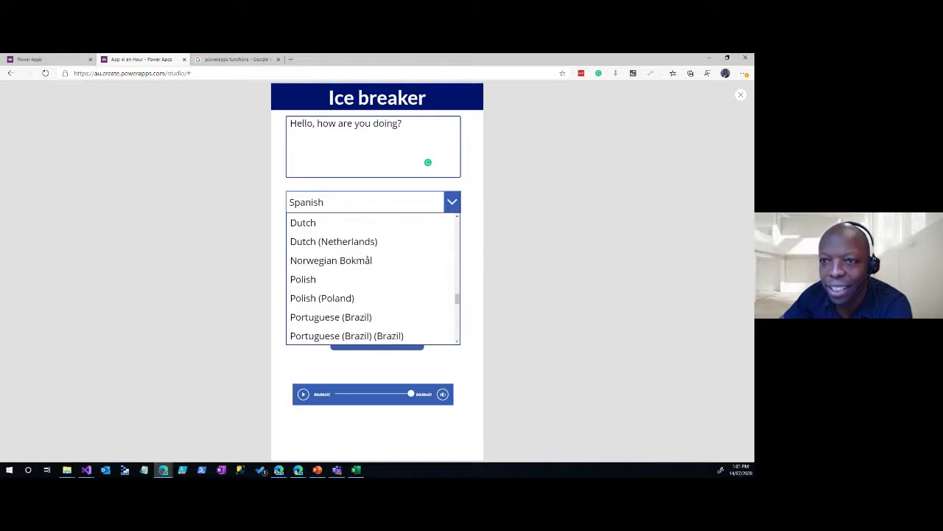
scroll(400, 263, "down", 3)
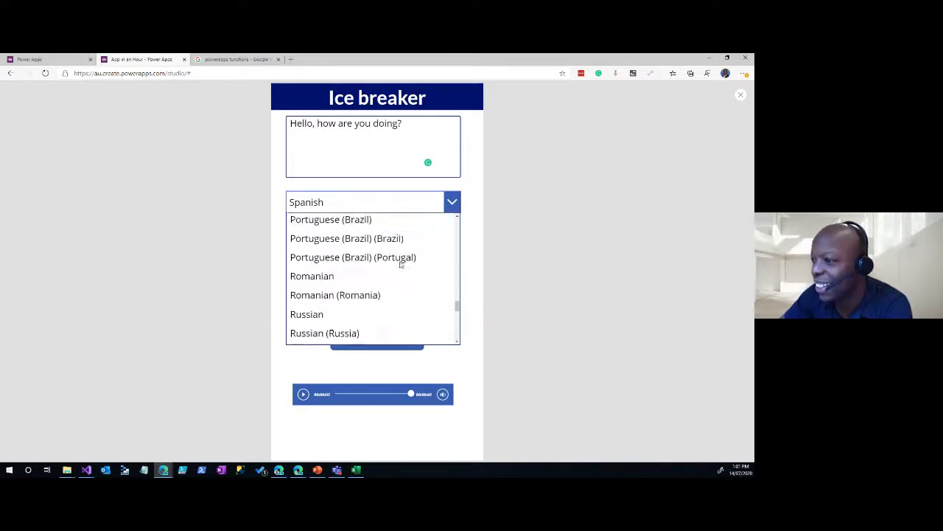
scroll(400, 263, "down", 2)
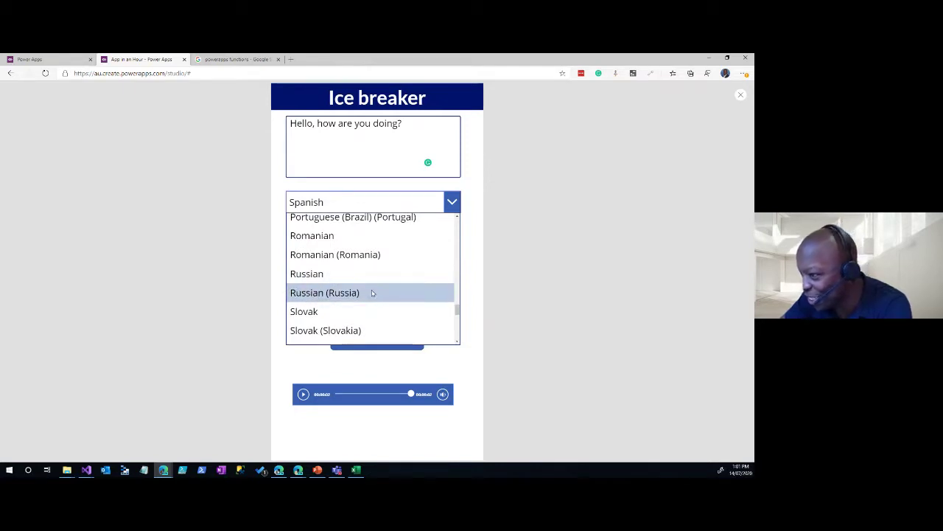
left_click(375, 283)
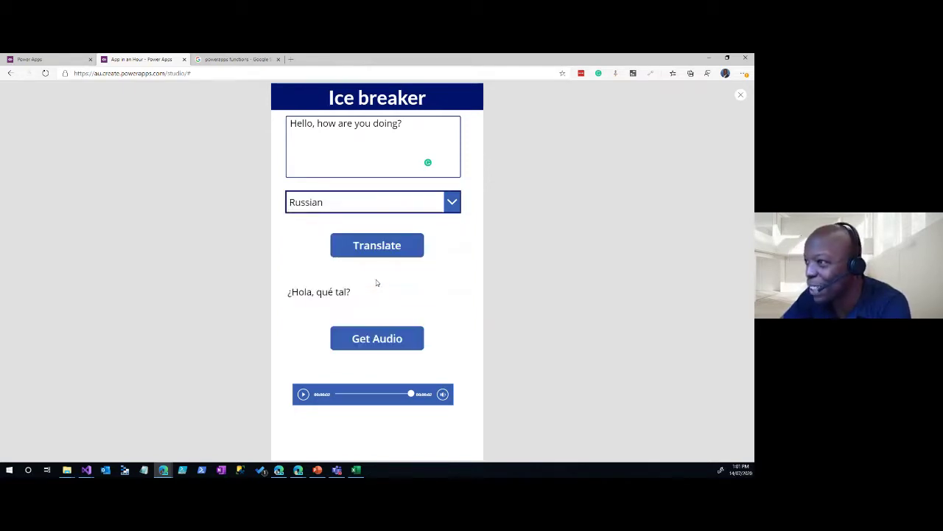
- Translate the entered text into Russian, and get the translation's audio and play it twice
left_click(395, 247)
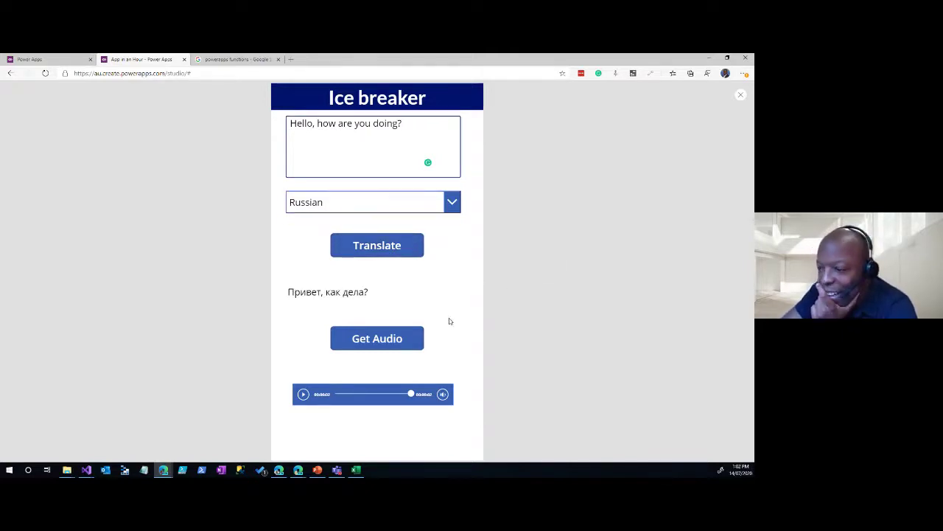
left_click(417, 338)
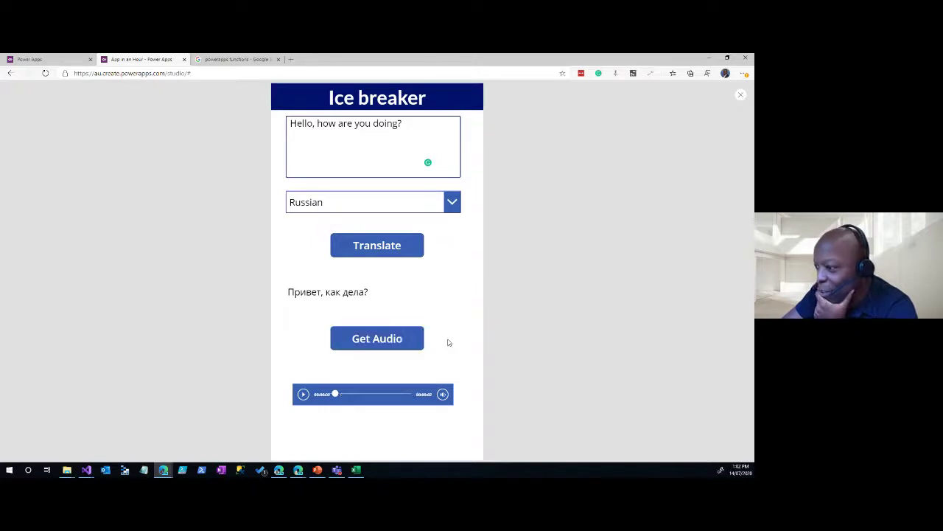
mouse_move(445, 396)
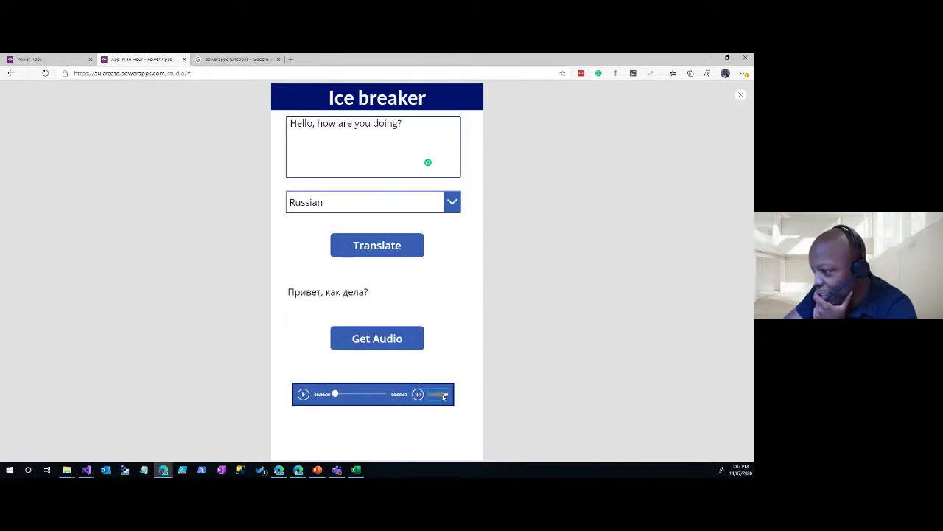
left_click(308, 395)
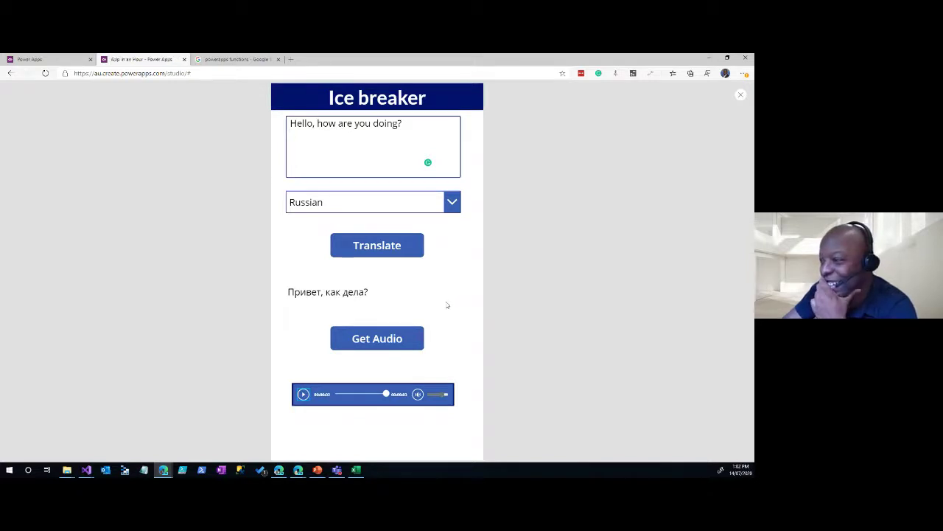
left_click(303, 394)
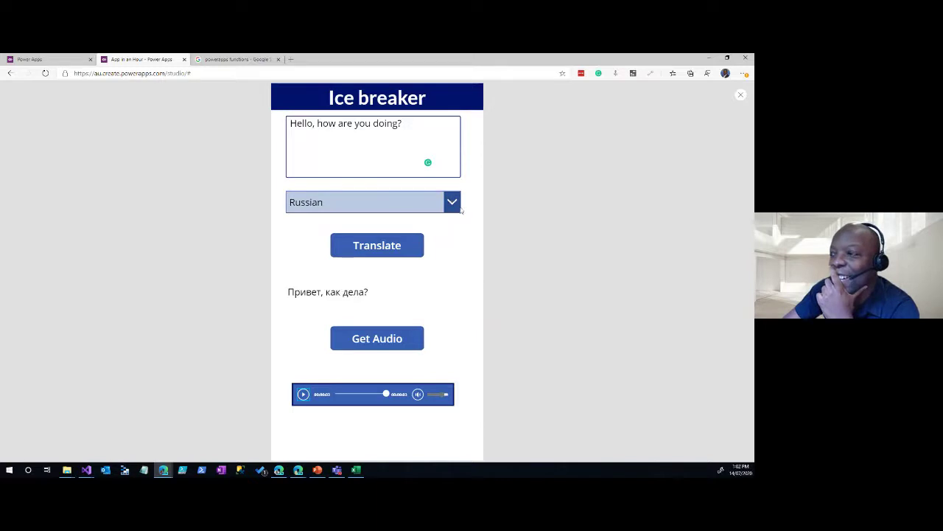
- Keep Russian as the target language and close the app preview to return to editing
left_click(457, 207)
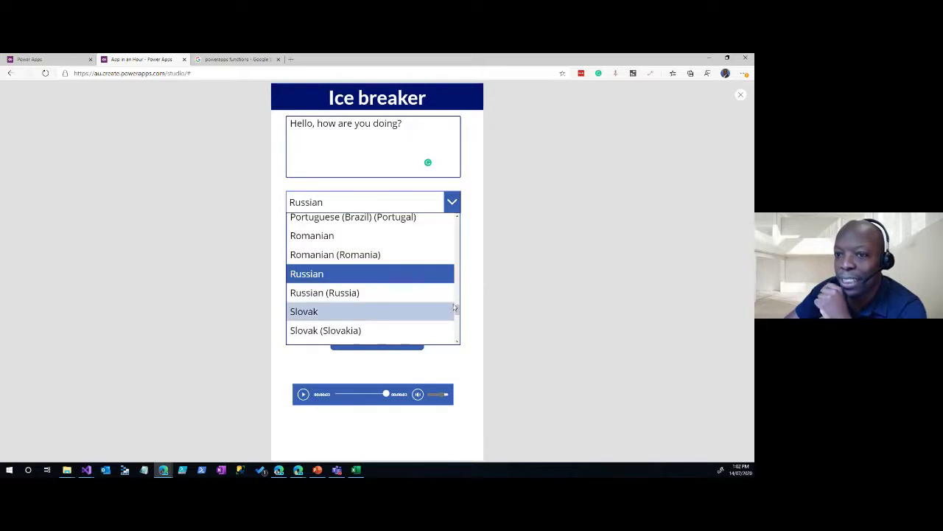
left_click(492, 312)
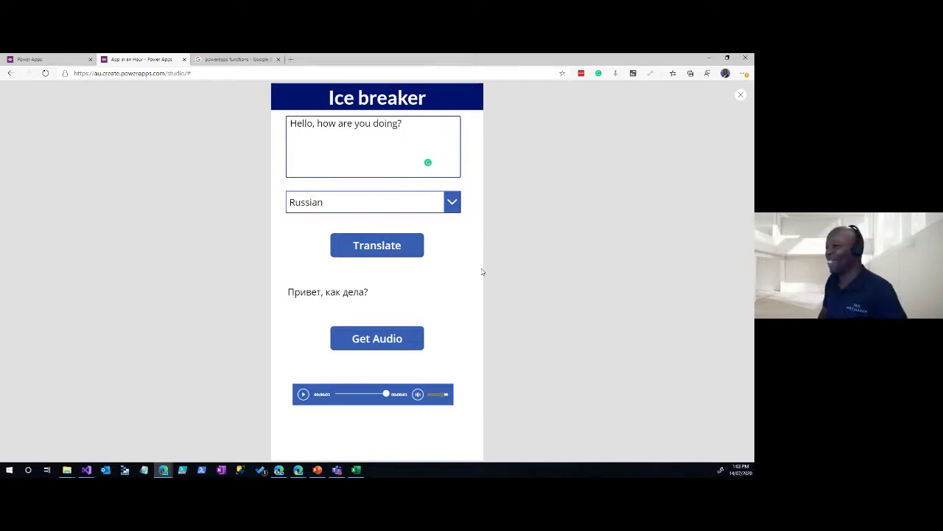
left_click(741, 98)
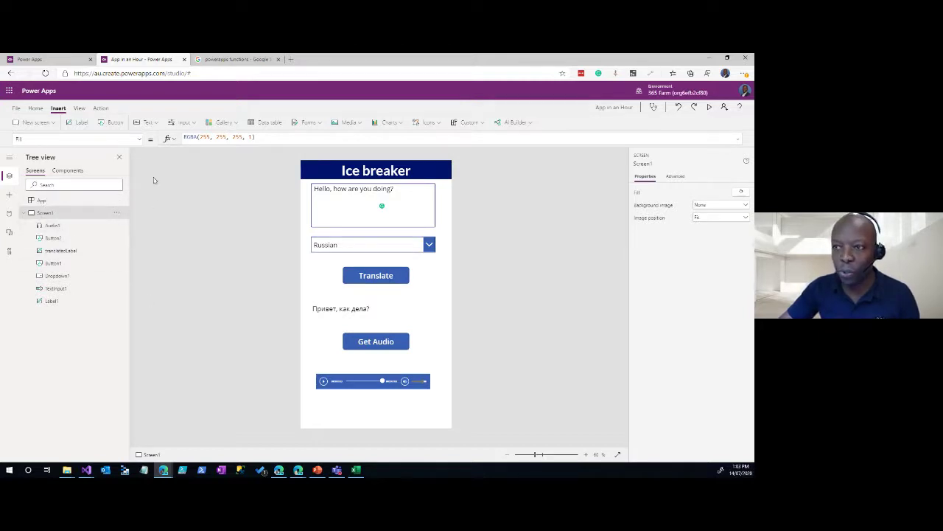
- Add a new screen from the Success template and go back to Screen1
left_click(48, 126)
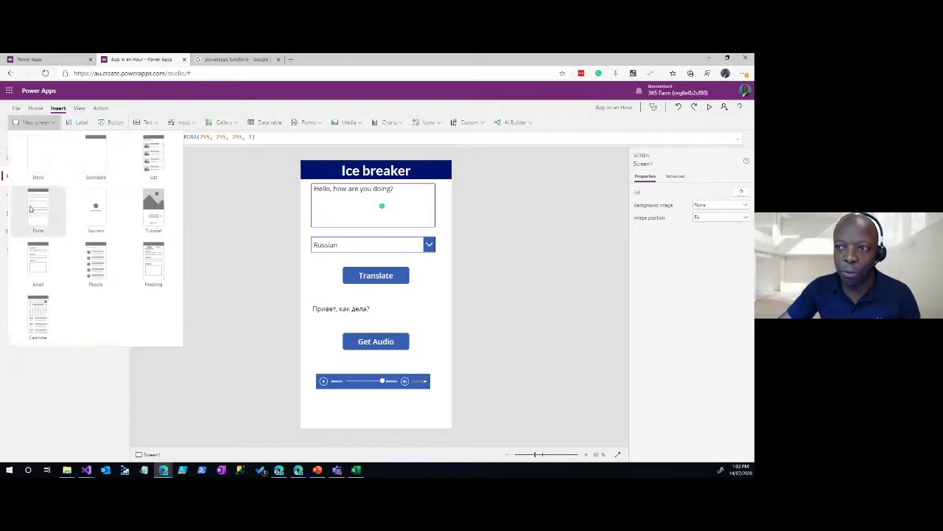
left_click(95, 213)
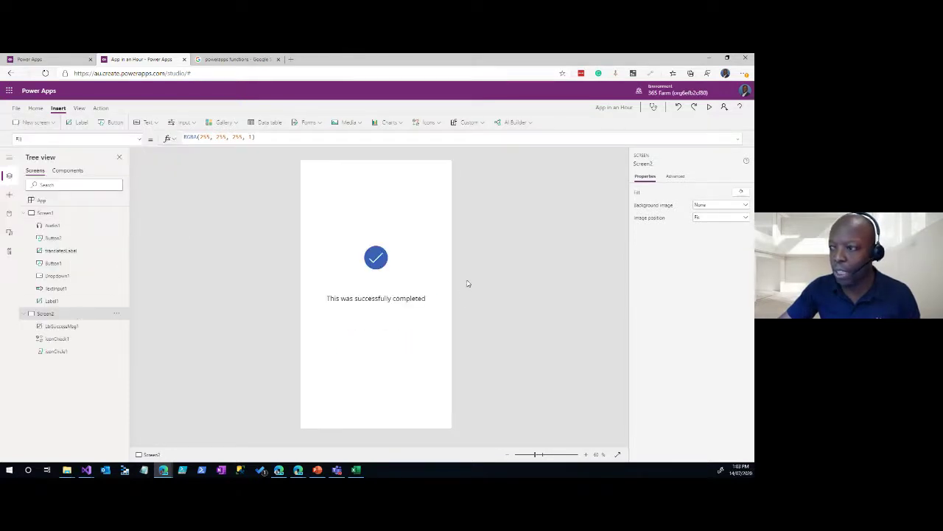
left_click(93, 214)
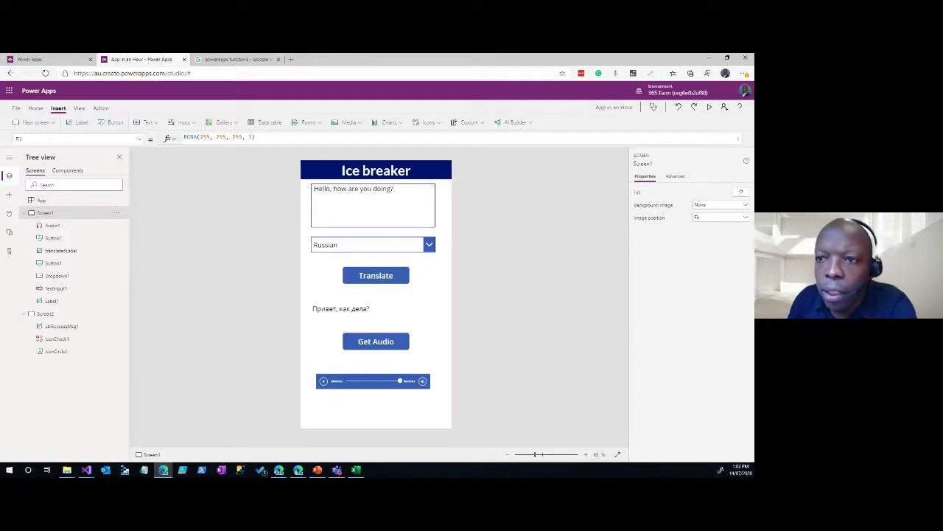
key("alt+Tab")
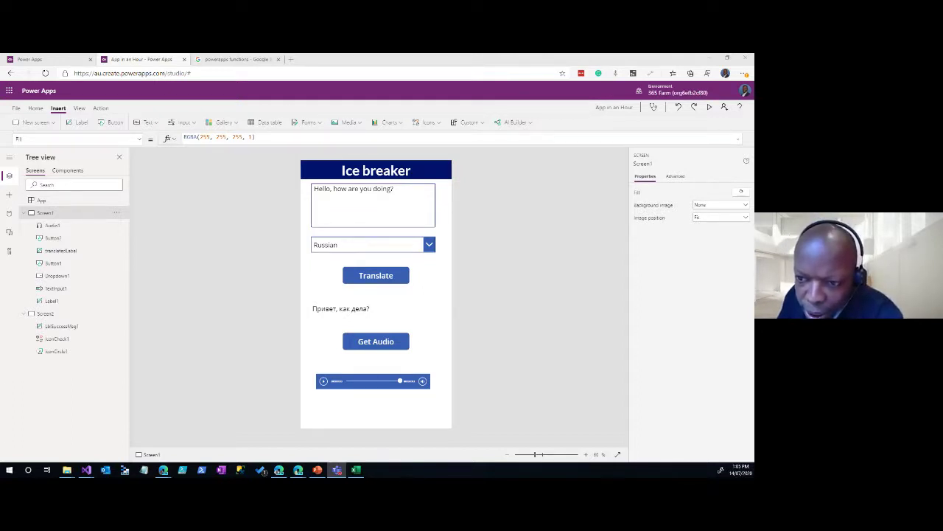
- Move the Translate button down and insert a new button between it and the language dropdown
left_click(386, 275)
left_click_drag(385, 274, 365, 293)
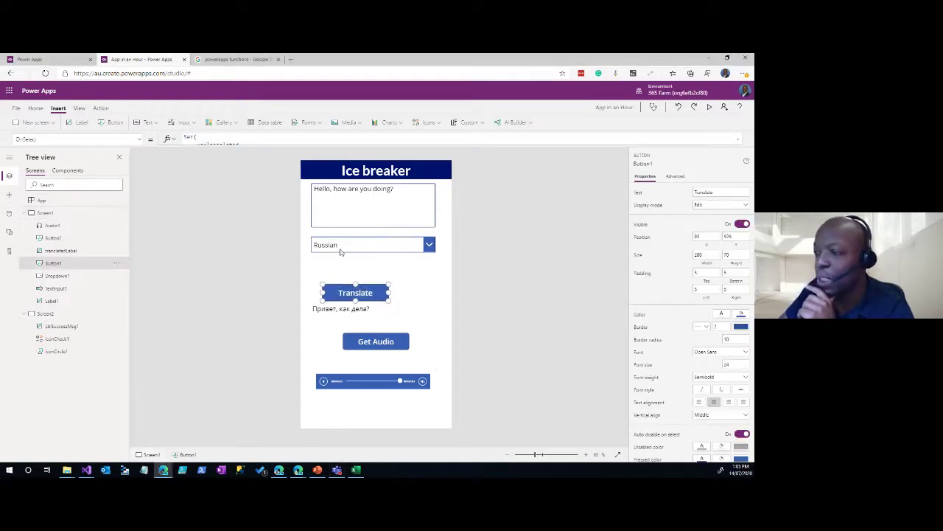
left_click(112, 123)
left_click_drag(348, 183, 361, 273)
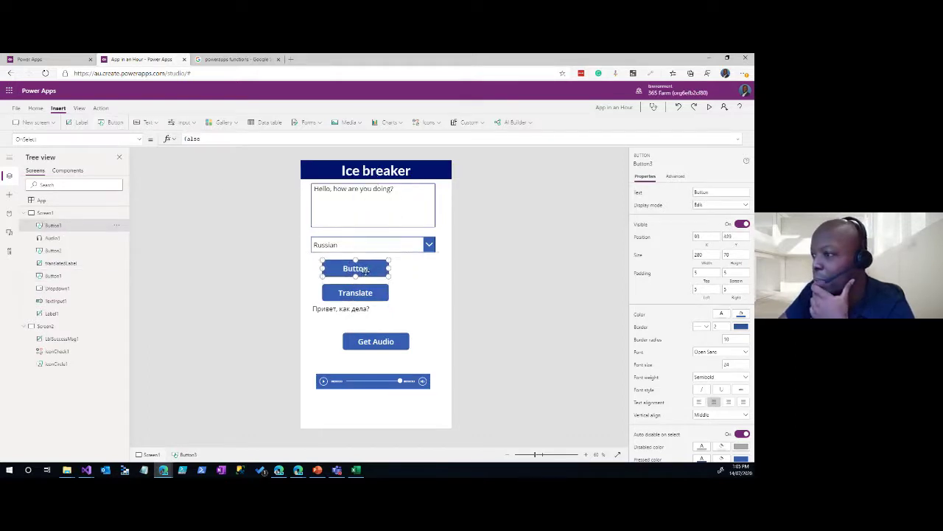
- Set the new button's OnSelect formula to MicrosoftTranslator.Detect(TextInput1.Text)
double_click(211, 140)
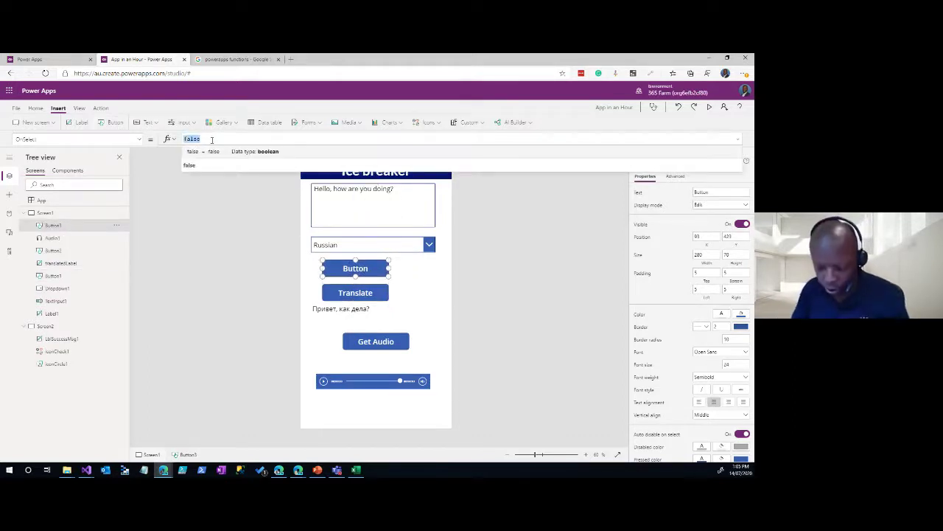
type("Microsoft")
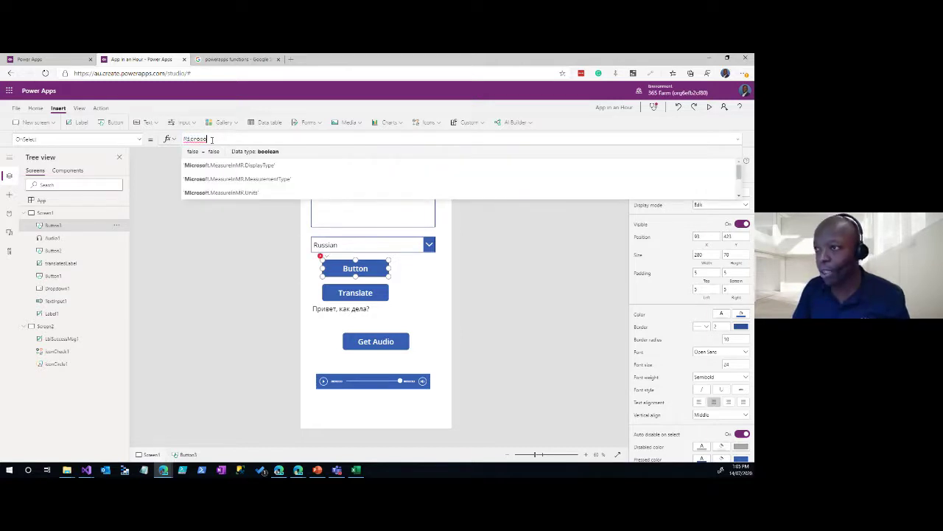
type("T")
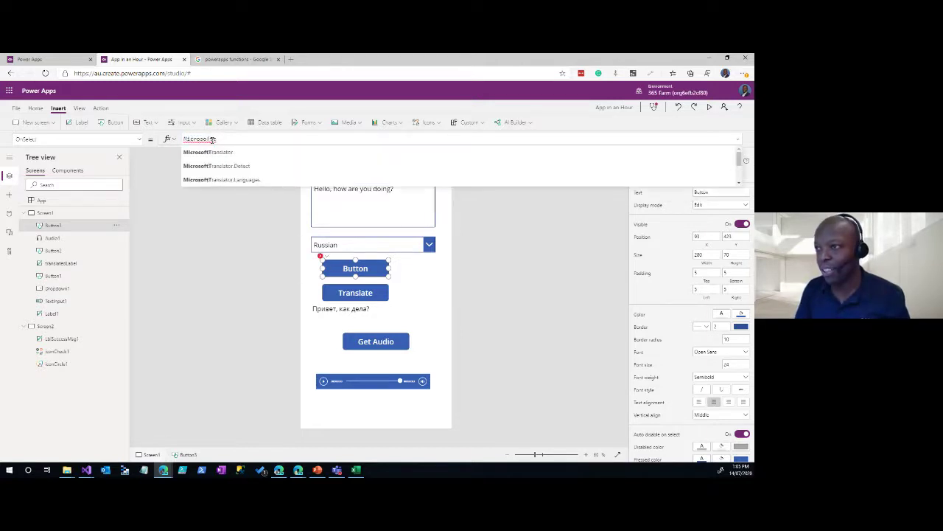
key("Down")
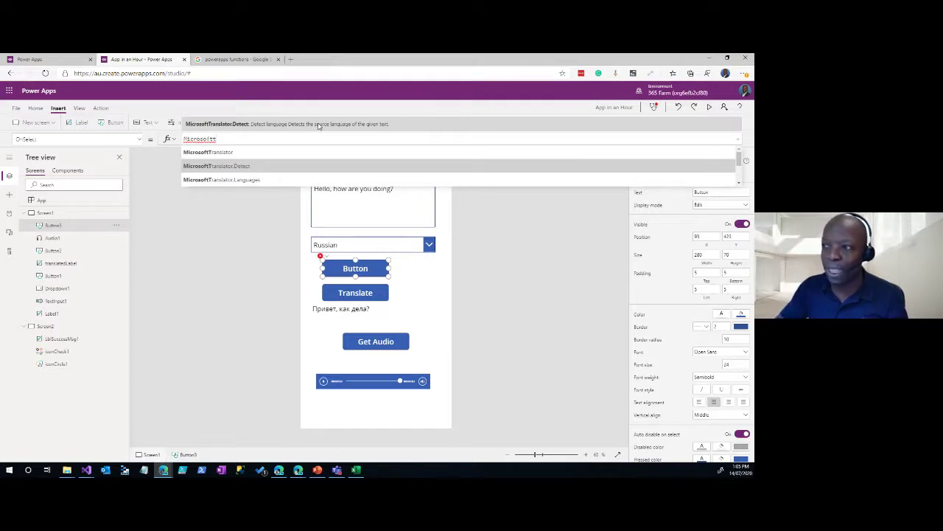
key("Tab")
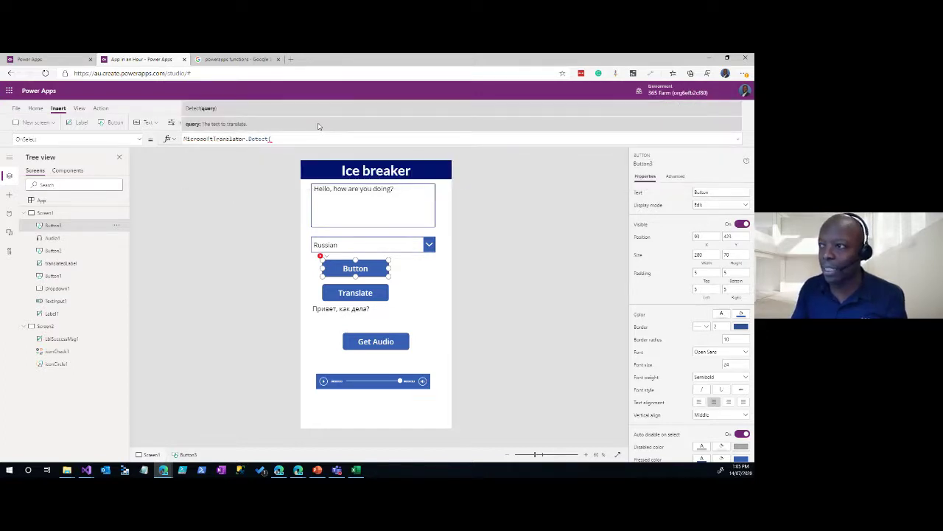
type("te")
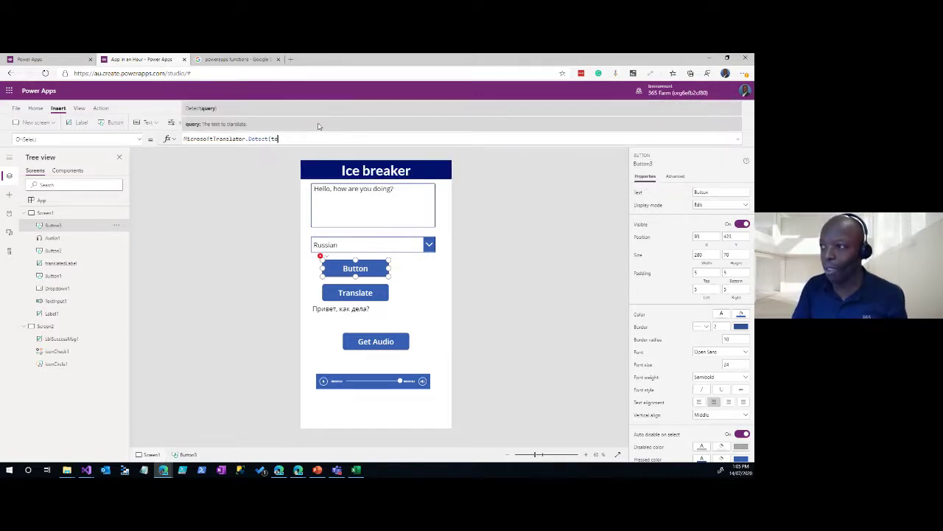
type("xtinput1.te")
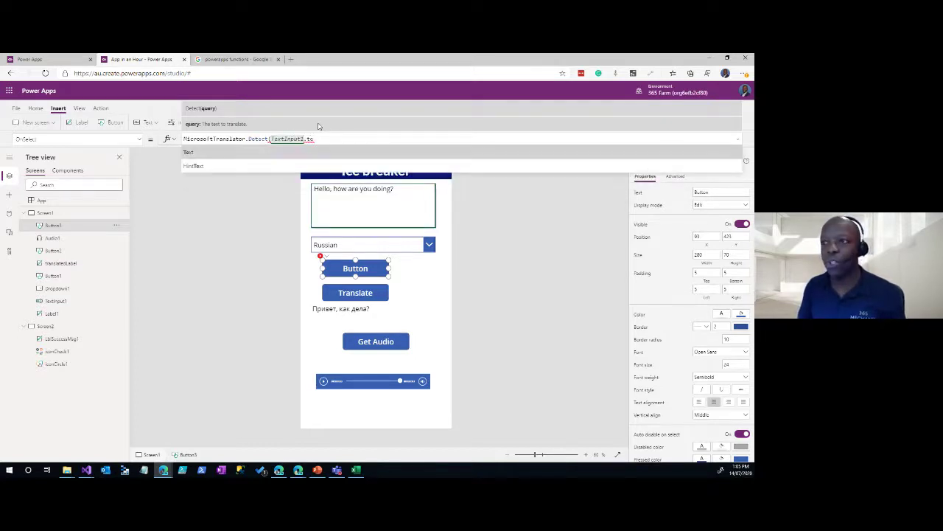
type("xt)")
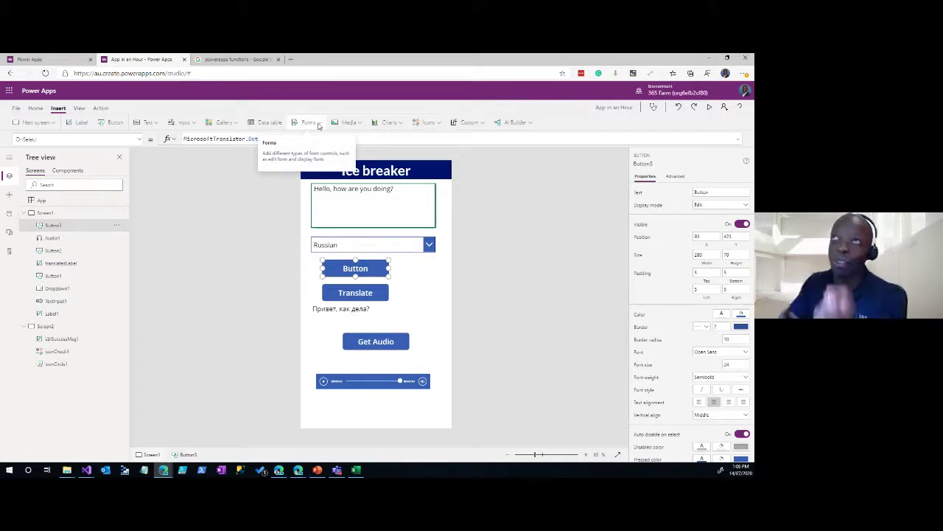
left_click(323, 138)
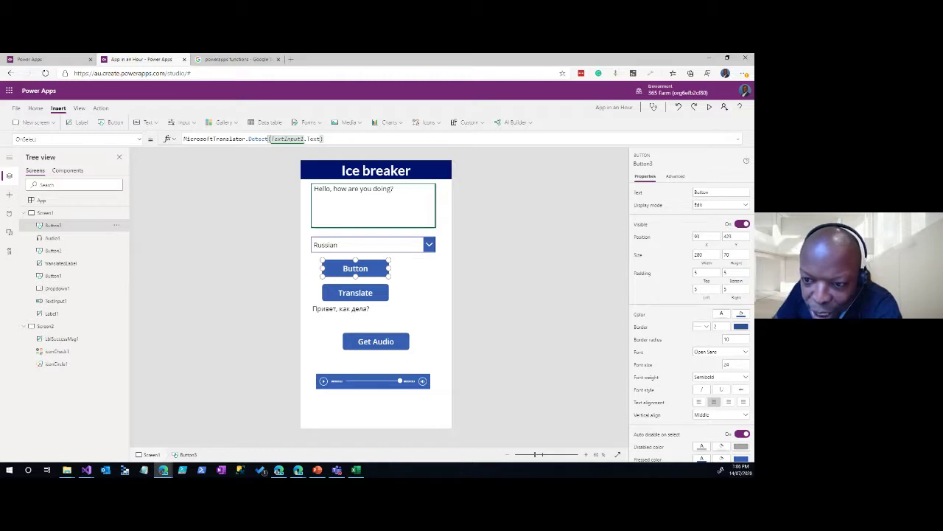
- Move the audio player up to just below the Translate button
left_click(275, 317)
left_click_drag(391, 380, 391, 307)
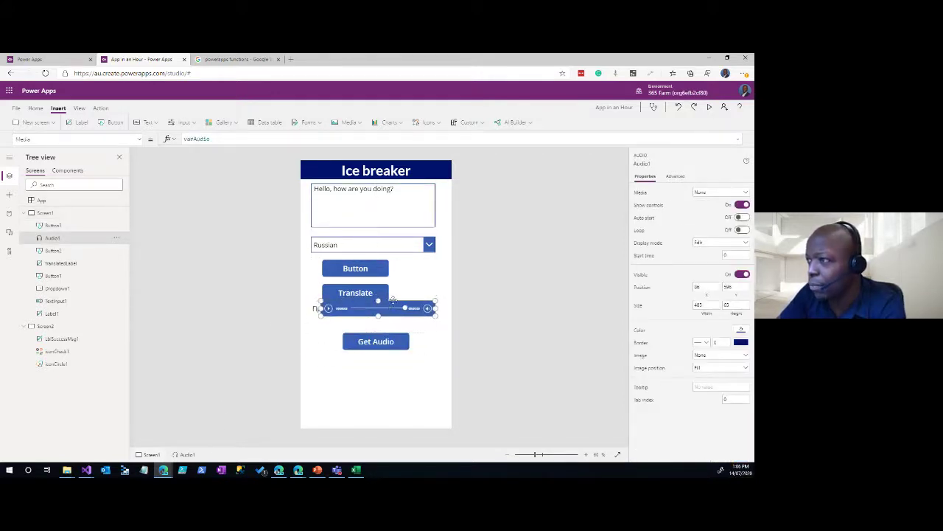
- Look through the chart types and custom component options that can be inserted in the app
left_click(390, 123)
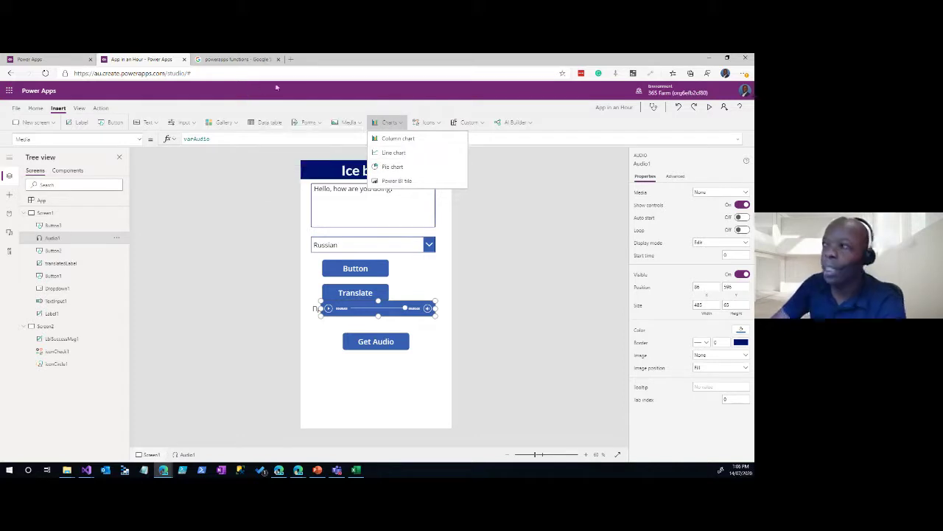
left_click(416, 121)
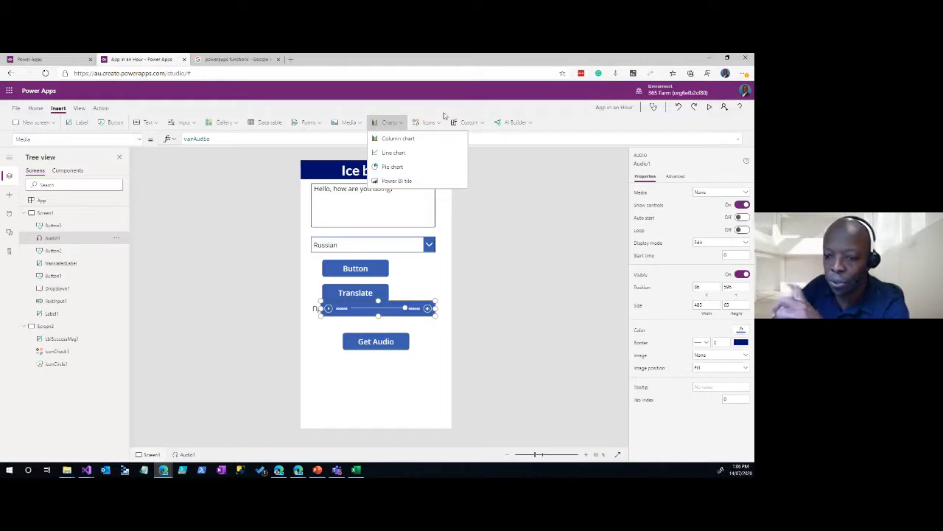
left_click(480, 126)
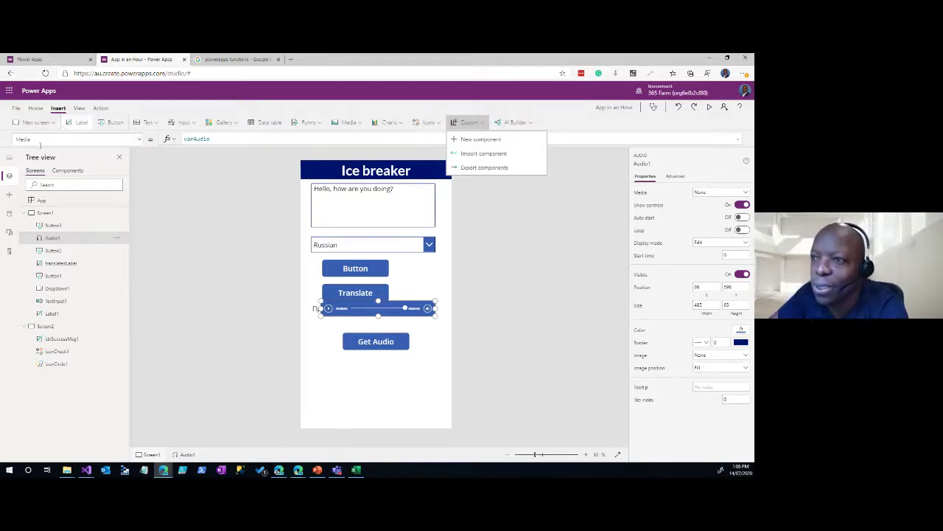
left_click(9, 157)
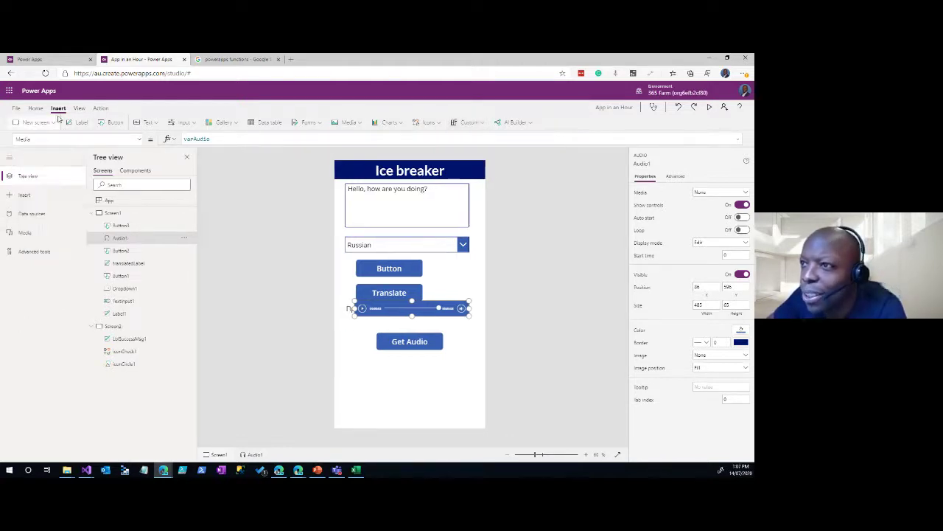
left_click(473, 123)
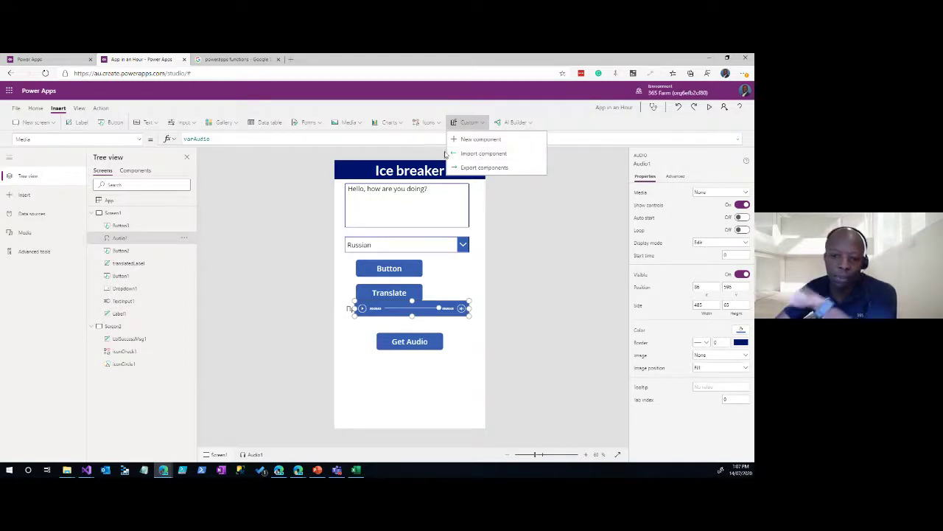
left_click(239, 223)
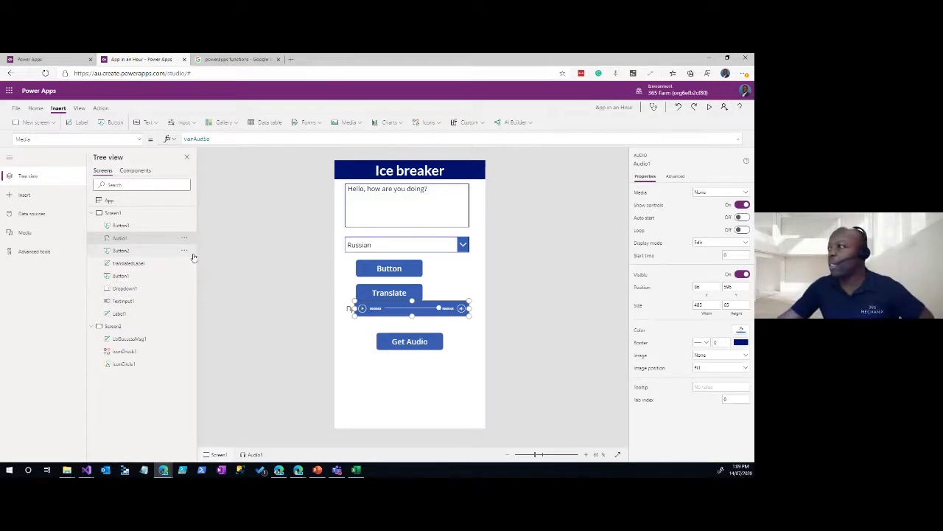
- Switch to the PowerPoint presentation, show its closing Thankyou slide, and return to Power Apps
left_click(746, 91)
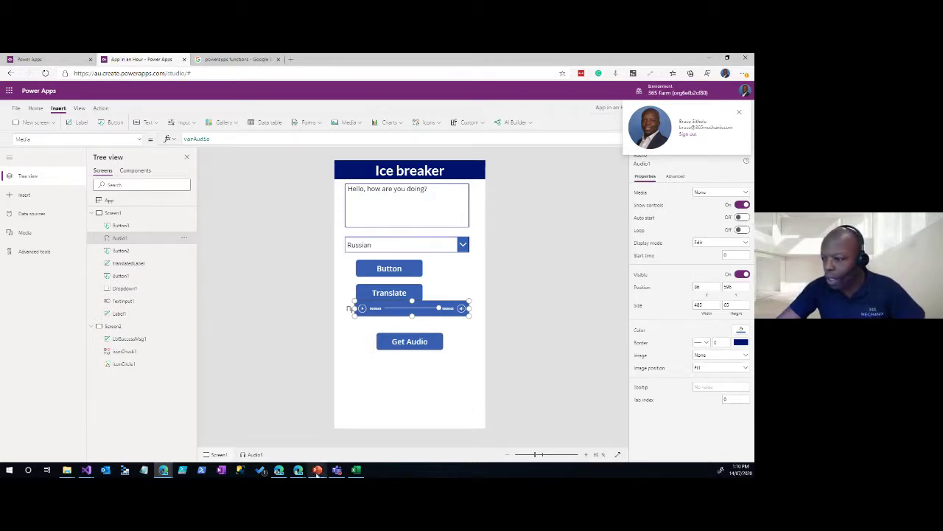
mouse_move(317, 470)
left_click(325, 440)
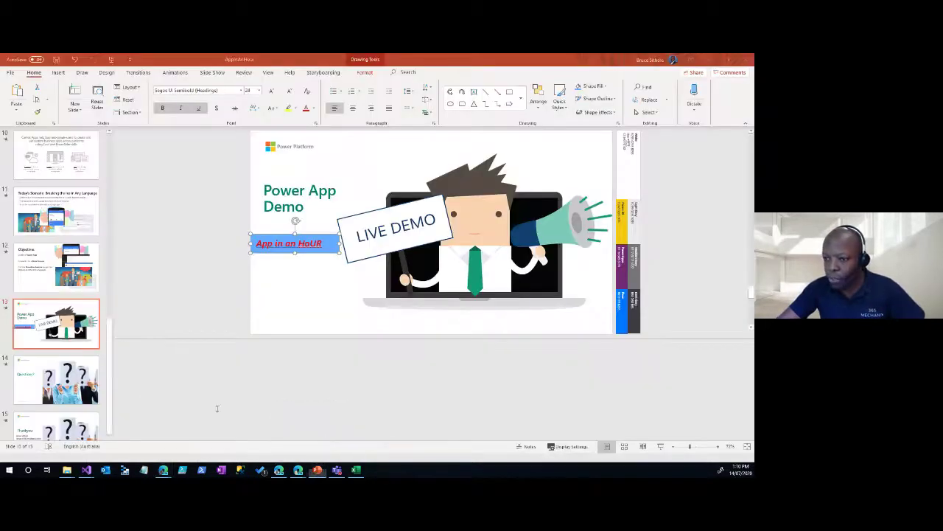
scroll(55, 383, "down", 1)
left_click(55, 412)
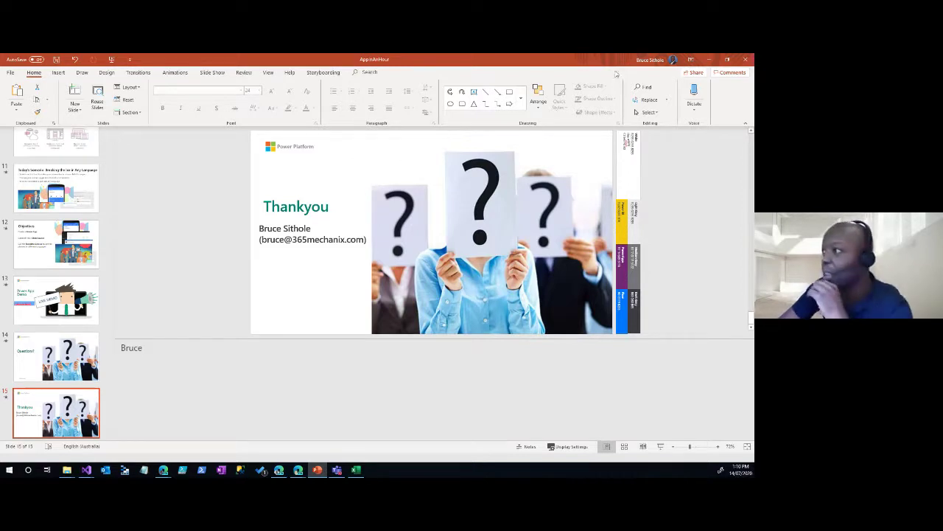
left_click(708, 62)
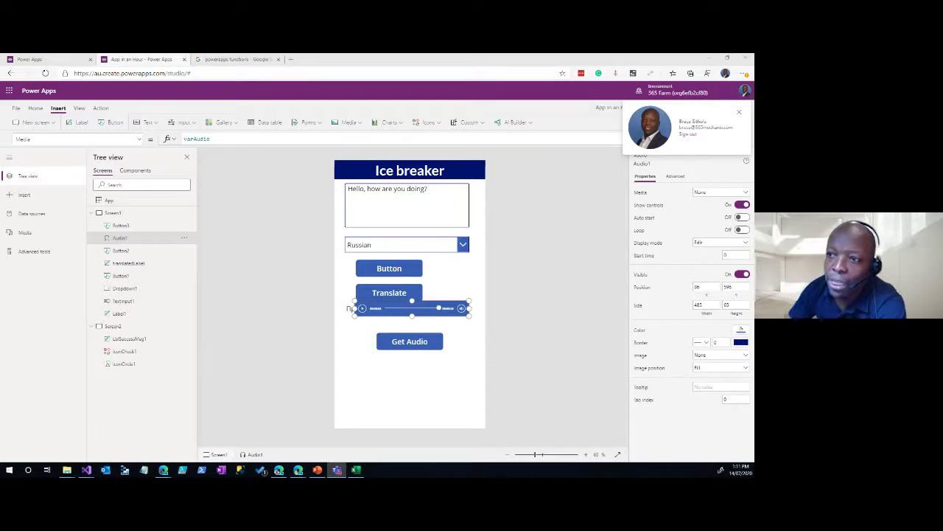
- Show all data source connectors and search them for databases and for "sql"
left_click(47, 219)
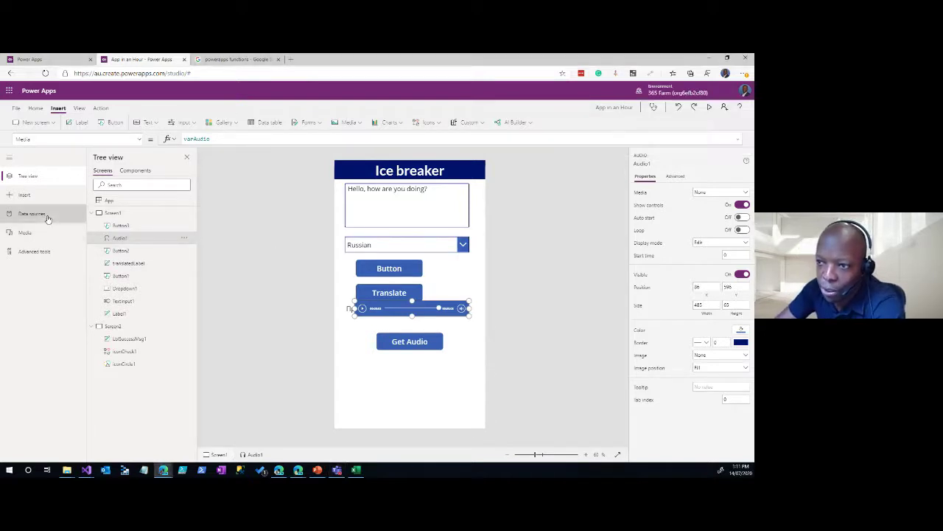
left_click(47, 219)
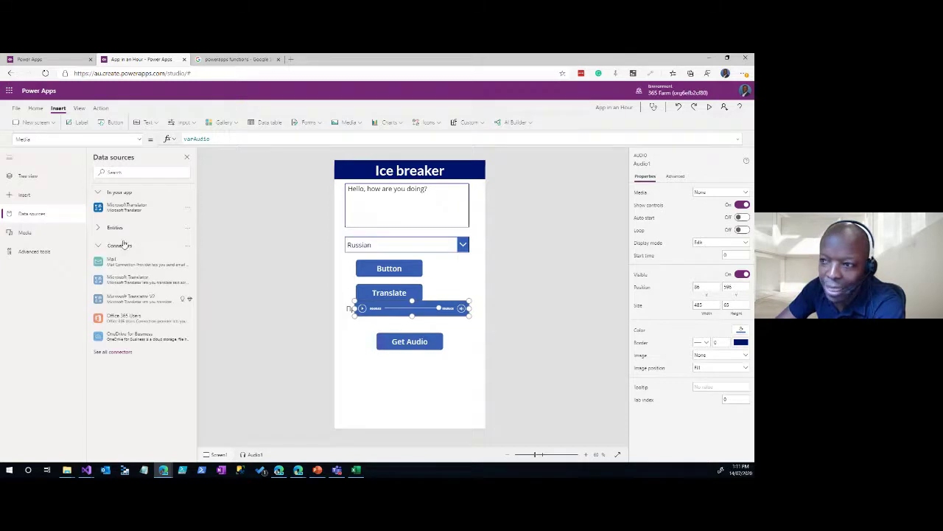
left_click(114, 352)
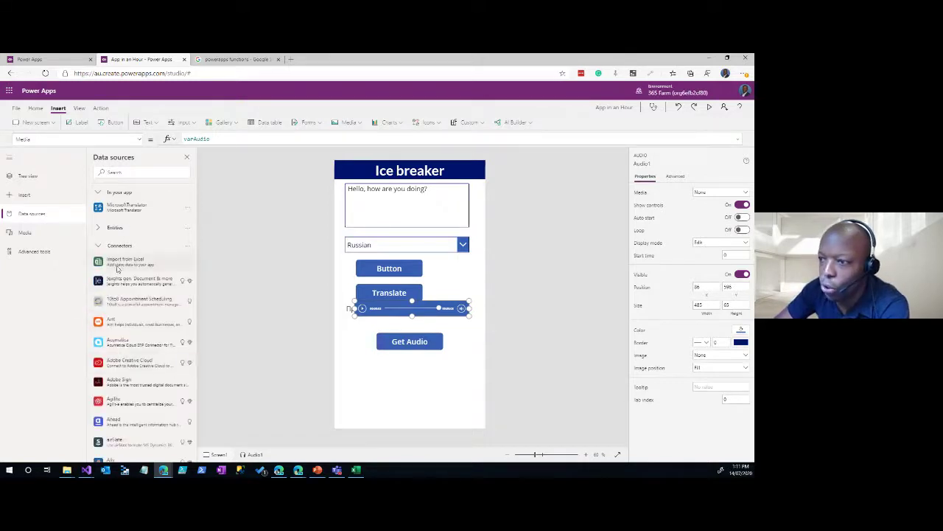
left_click(142, 173)
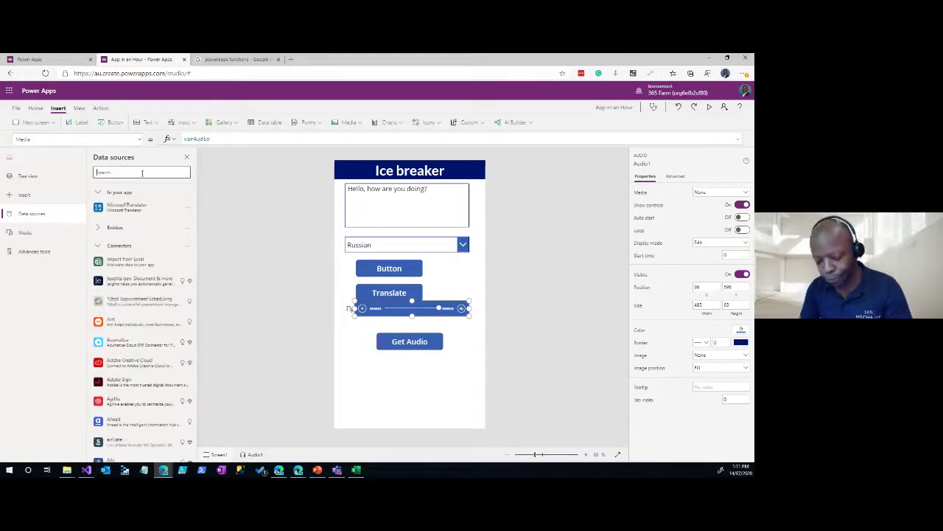
type("datab")
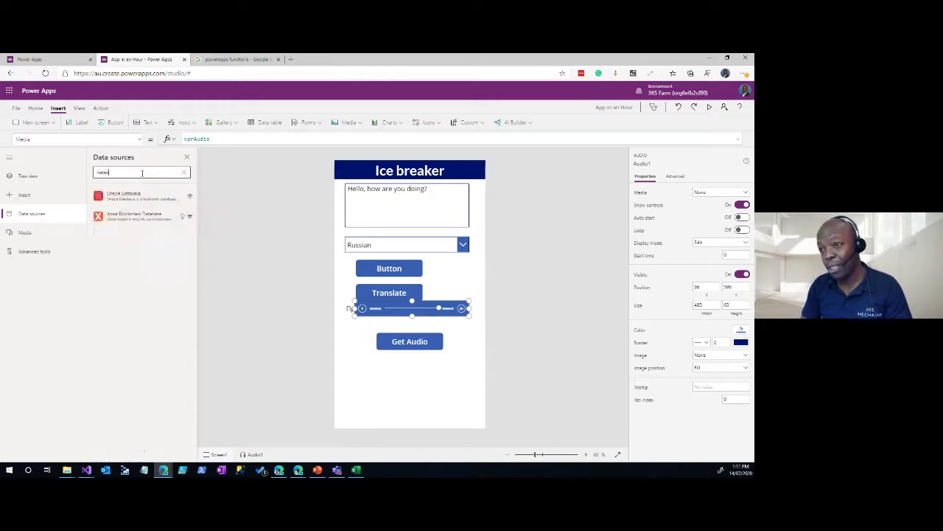
type("a")
key("ctrl+a")
type("sql")
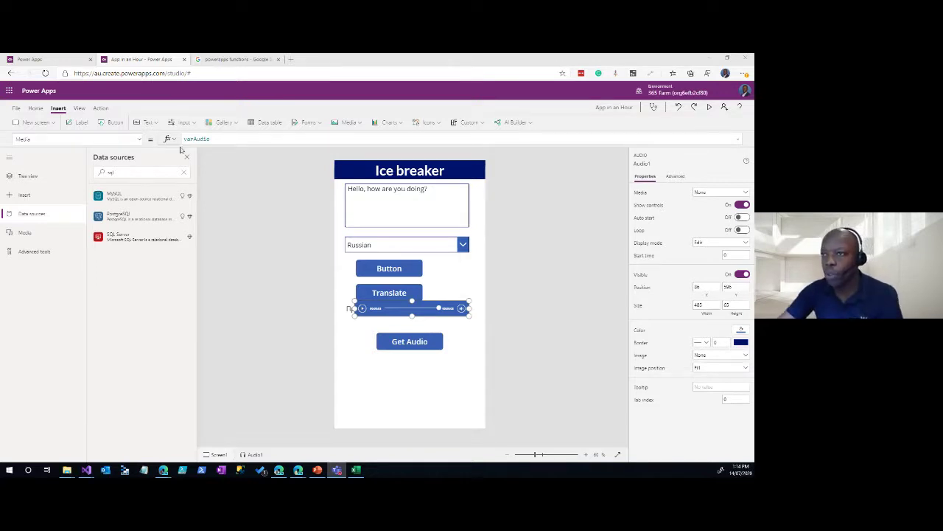
key("alt+Tab")
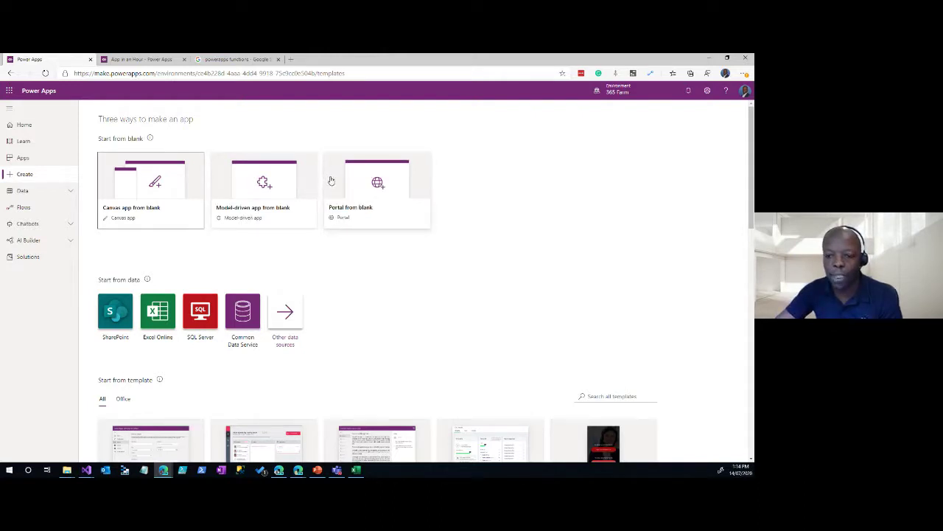
left_click(291, 59)
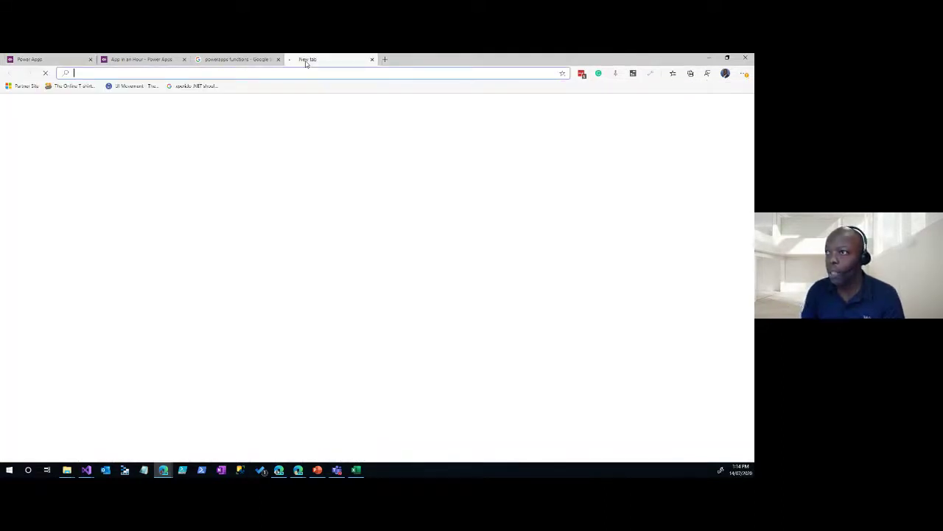
type("https://coffeeorder.powerappsportals.com")
key("Return")
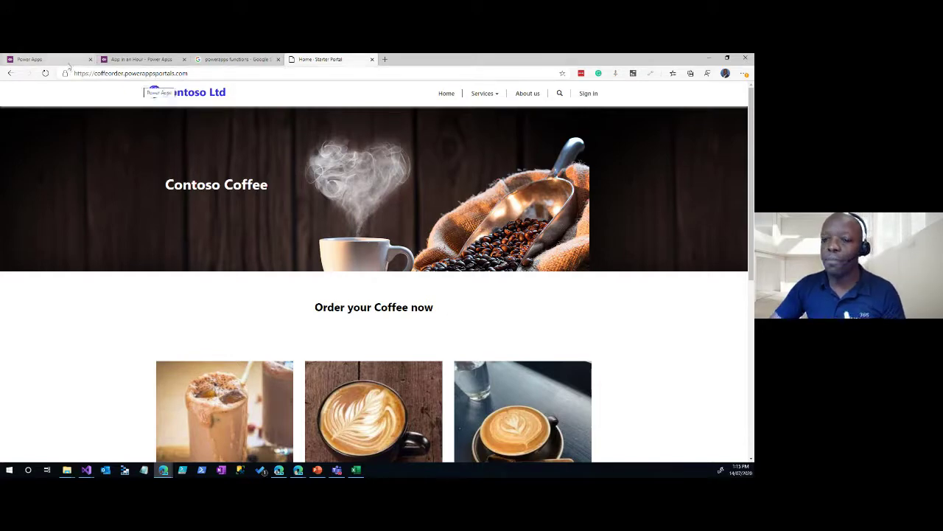
- Go back to the Power Apps maker site, open the apps list, and switch to the 365 Poc environment
left_click(67, 62)
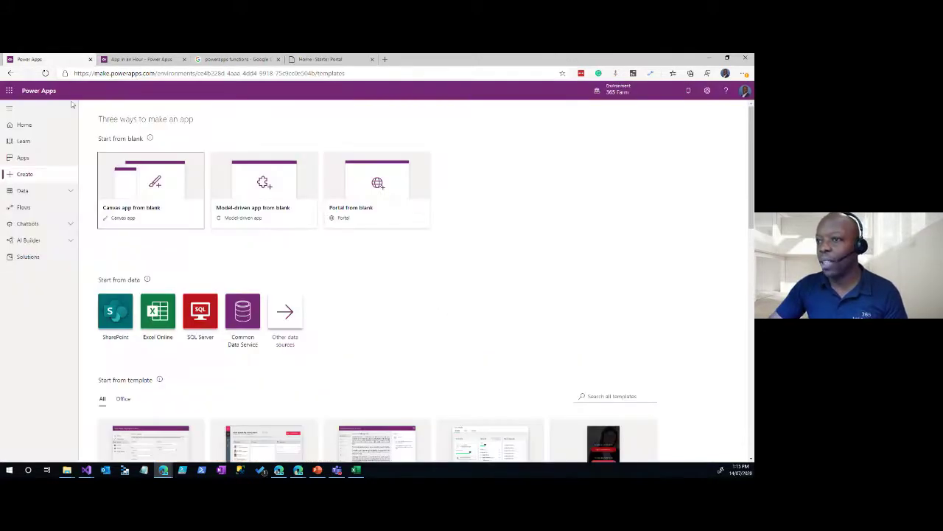
left_click(46, 160)
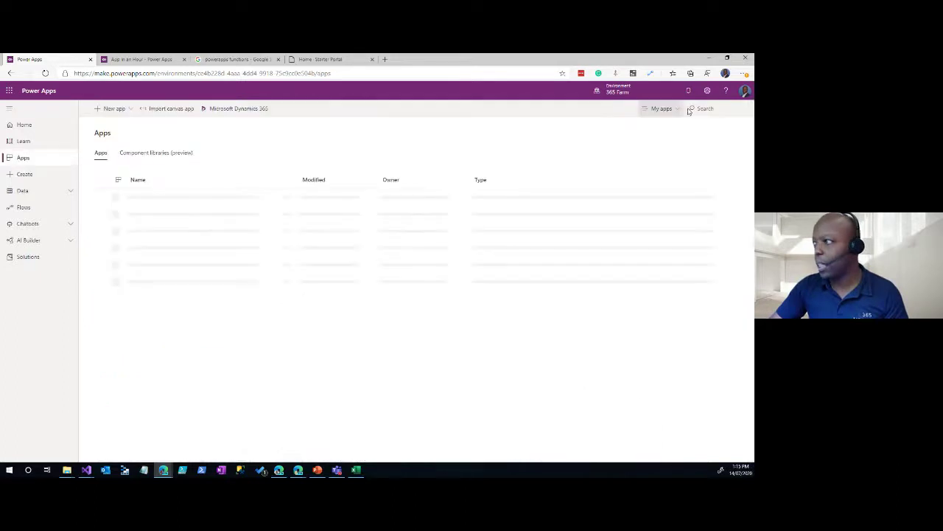
left_click(613, 91)
left_click(663, 190)
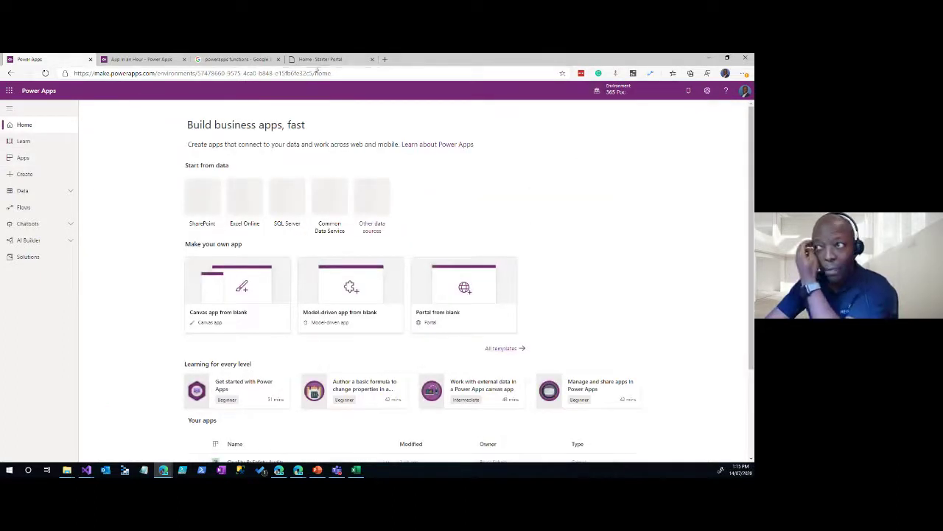
- Return to the Contoso Coffee portal and examine its home page from the banner to the lower content sections
left_click(323, 59)
scroll(332, 182, "down", 2)
scroll(333, 182, "up", 2)
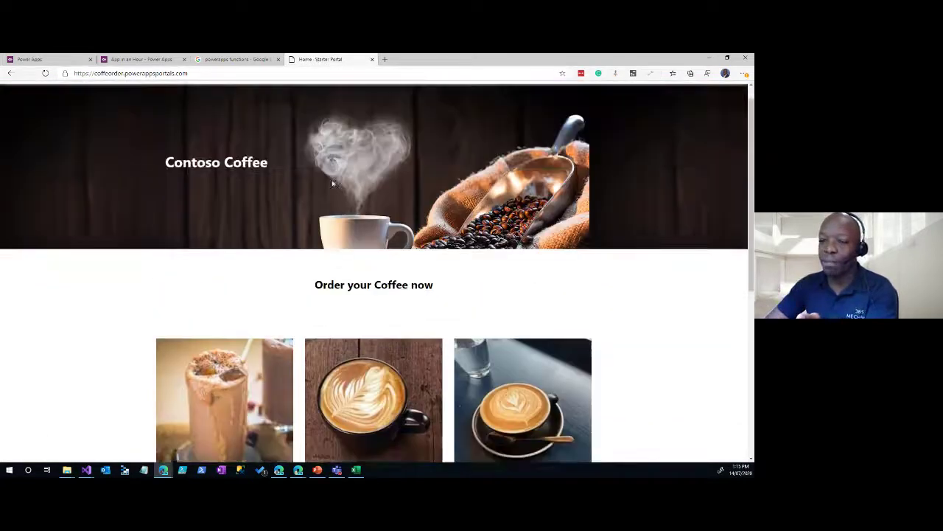
scroll(279, 181, "down", 2)
scroll(279, 181, "down", 1)
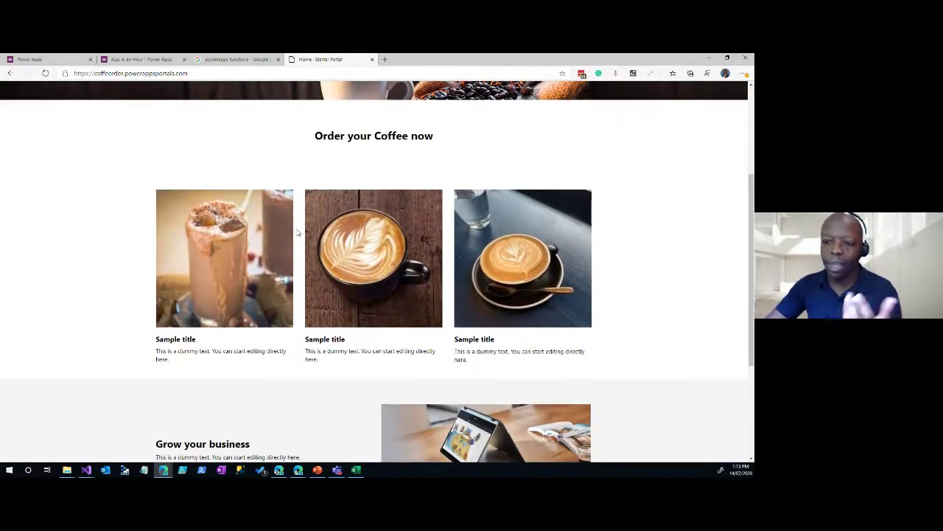
scroll(299, 236, "down", 1)
scroll(341, 231, "up", 3)
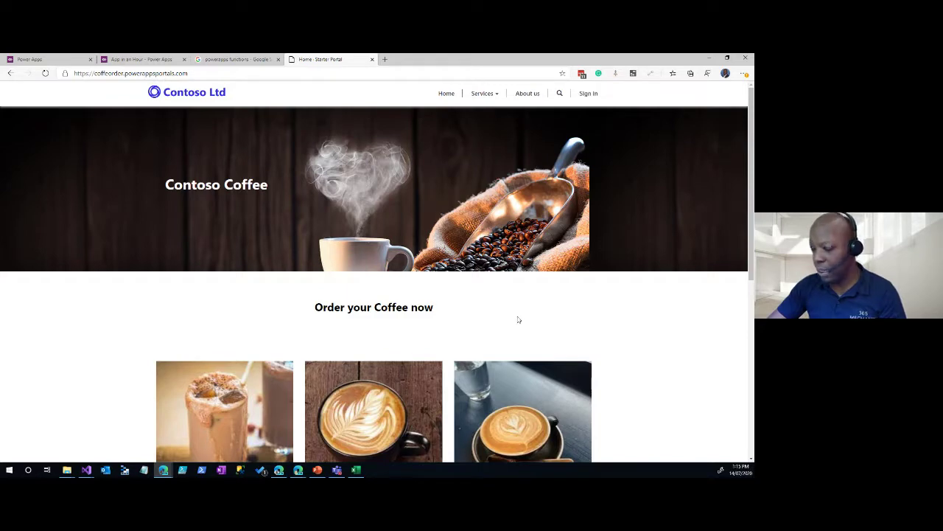
- Turn on responsive device emulation in the browser's developer tools and examine the Contoso Coffee home page's mobile layout down to the coffee items
key("F12")
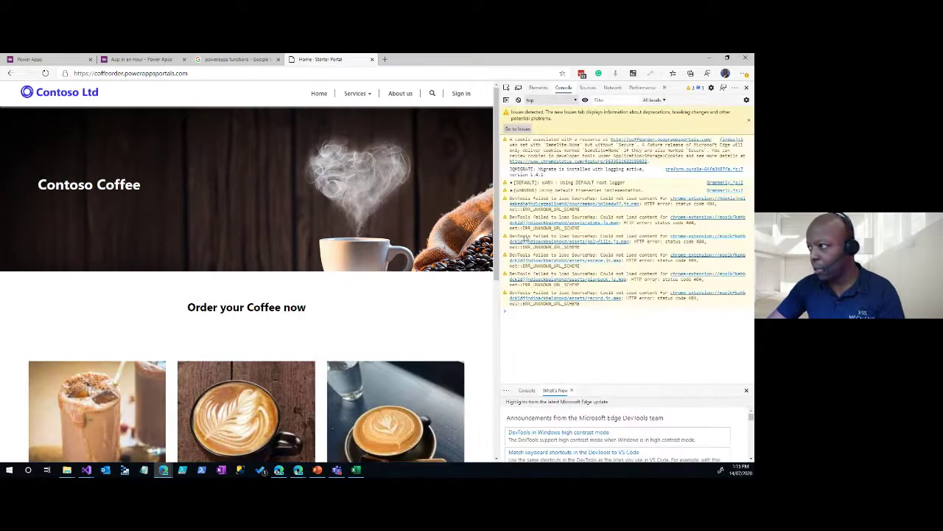
left_click(518, 87)
scroll(237, 301, "down", 4)
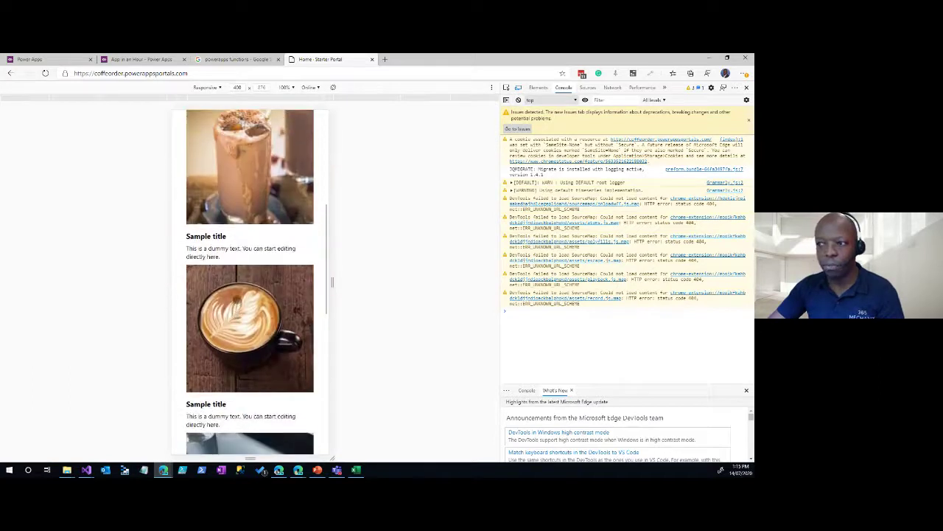
scroll(238, 301, "up", 4)
scroll(237, 301, "down", 3)
scroll(238, 301, "up", 3)
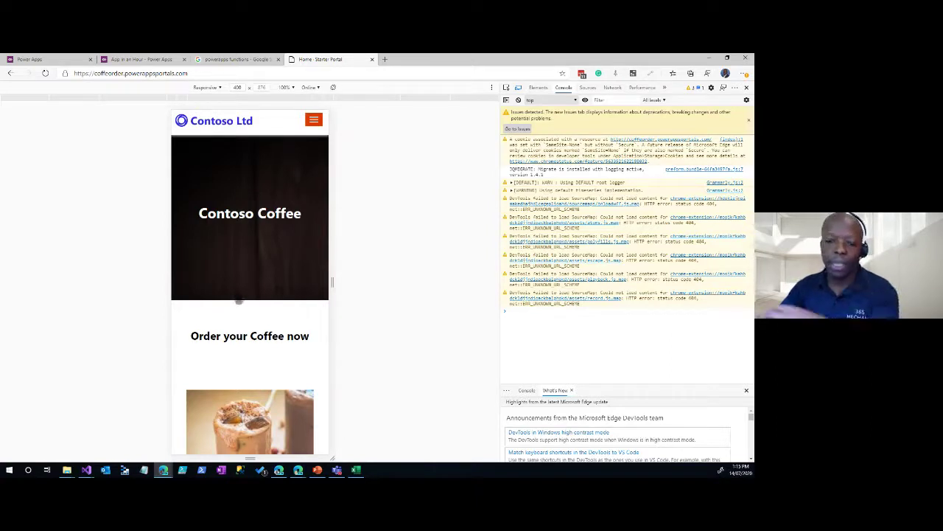
scroll(289, 260, "down", 3)
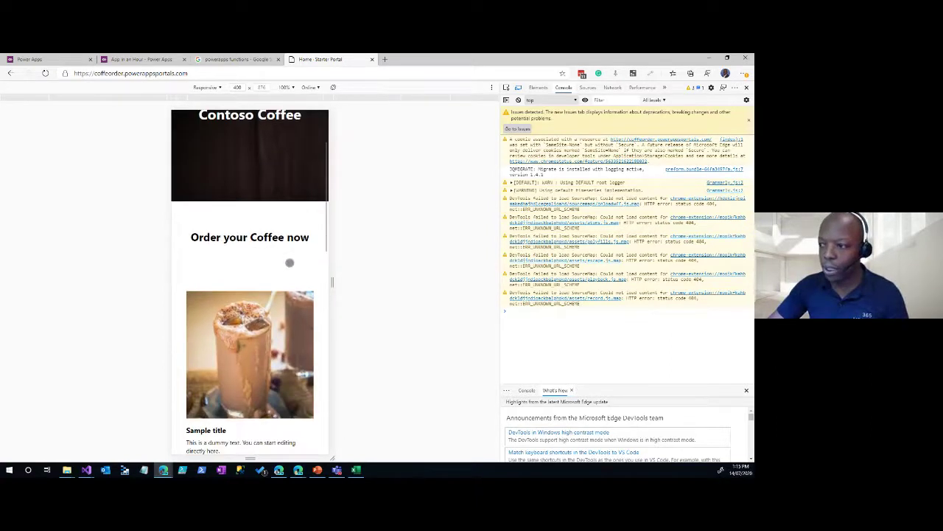
scroll(289, 260, "up", 3)
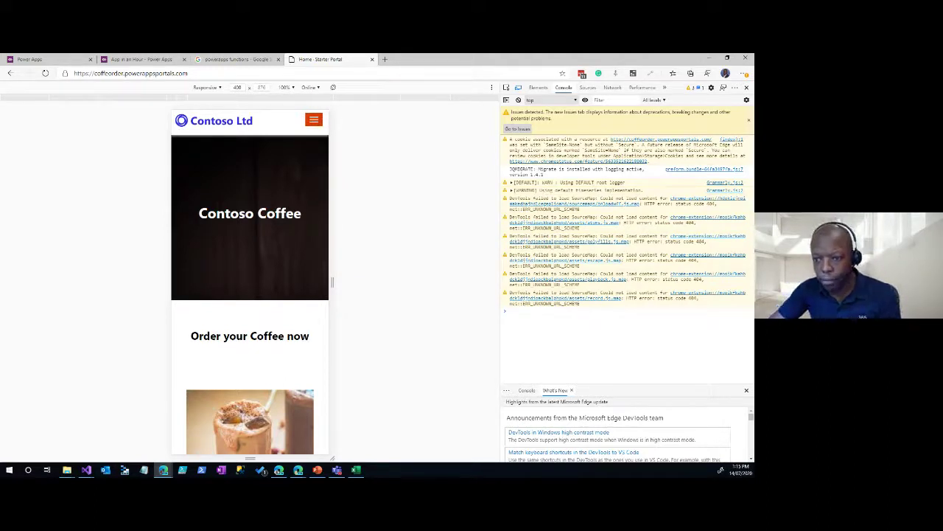
- Switch to Microsoft Teams
left_click(337, 469)
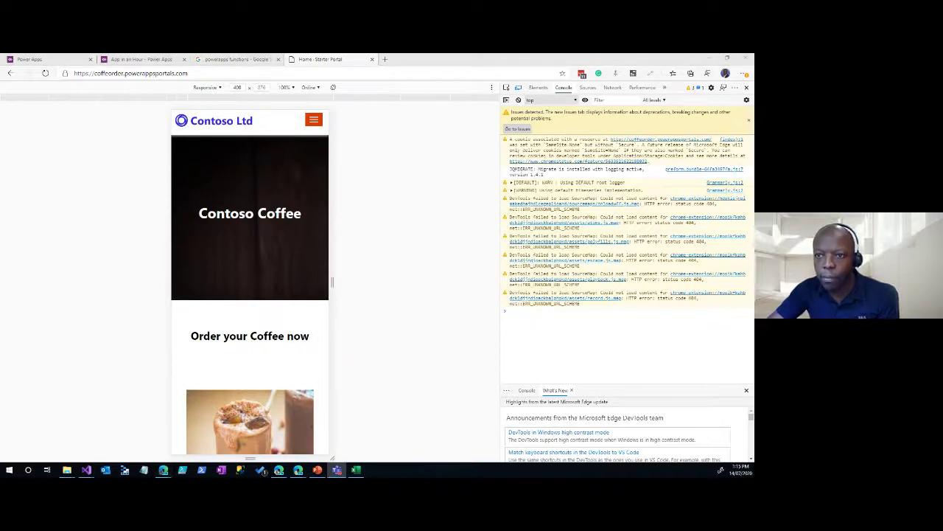